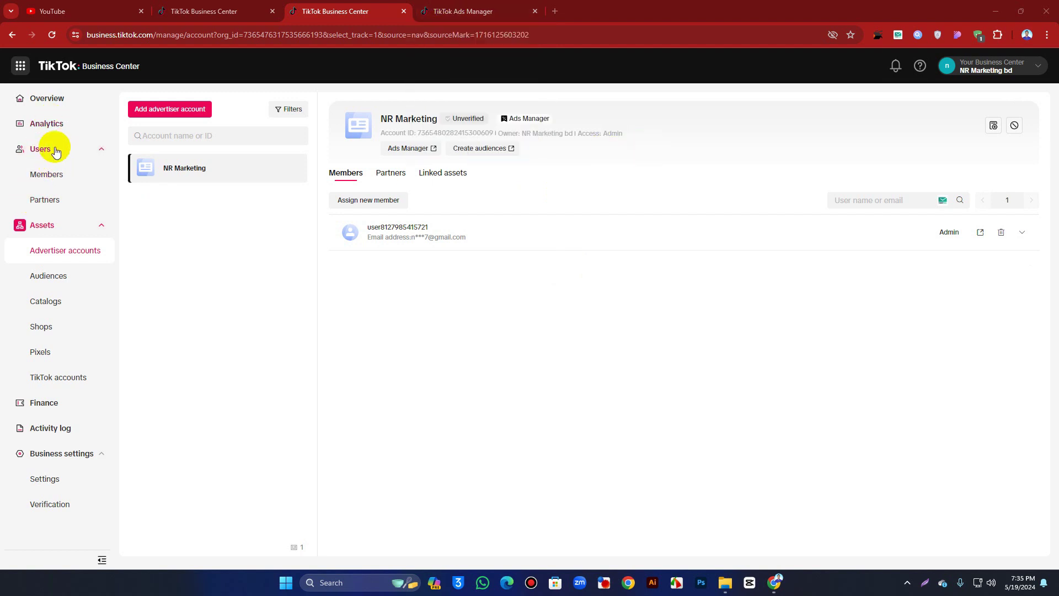
View the Business Center overview and the account switcher details, and open the list of members.
{"action": "left_click", "coordinate": [47, 101]}
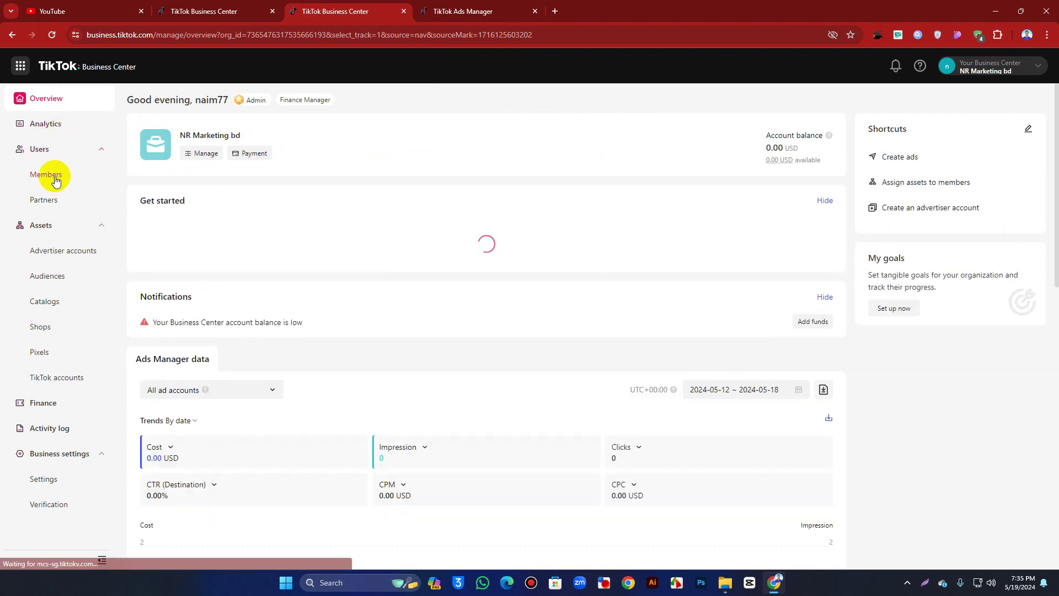
{"action": "left_click", "coordinate": [1014, 69]}
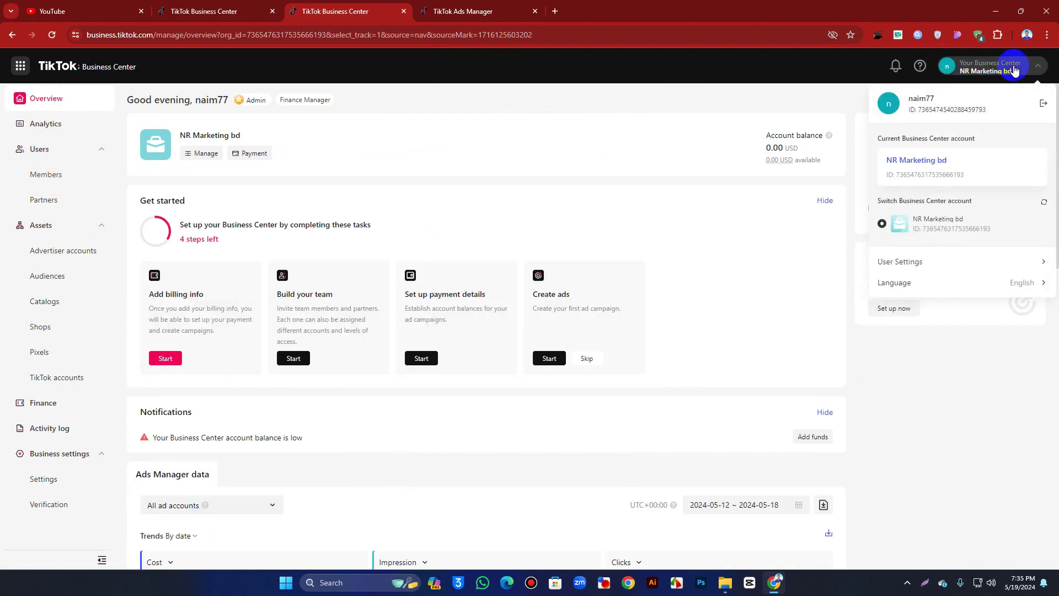
{"action": "left_click", "coordinate": [47, 175]}
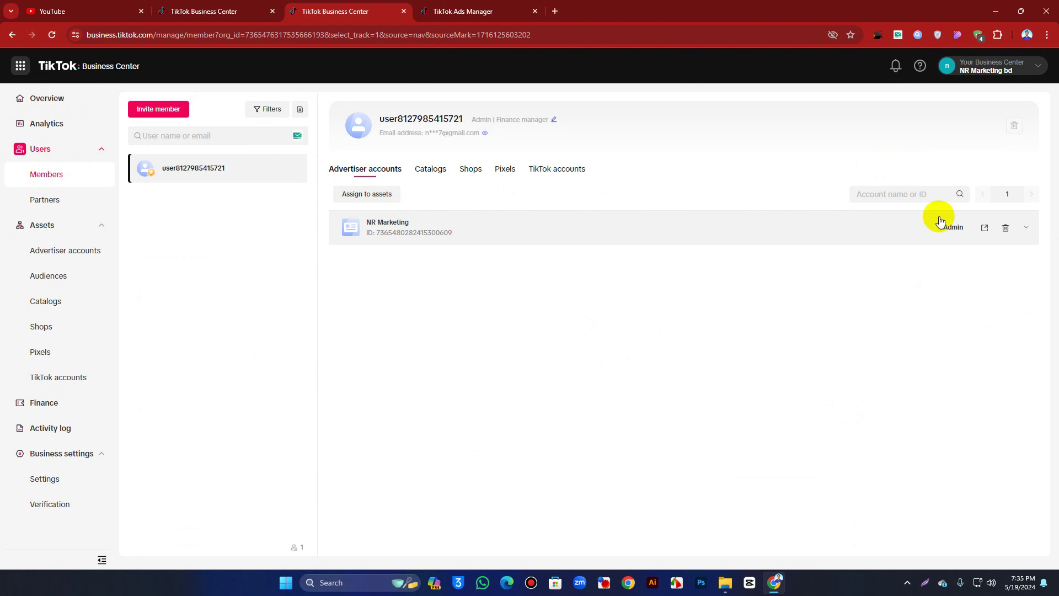
Copy the NR Marketing advertiser account's ID and paste it into the member's advertiser account search.
{"action": "left_click", "coordinate": [906, 193]}
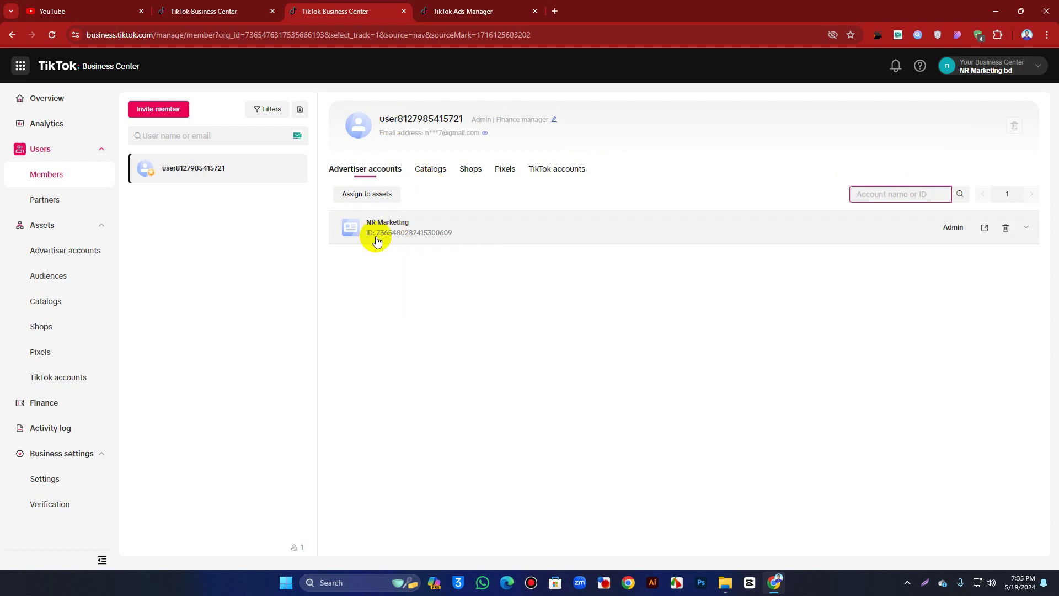
{"action": "left_click_drag", "start_coordinate": [378, 237], "coordinate": [450, 237]}
{"action": "key", "text": "ctrl+c"}
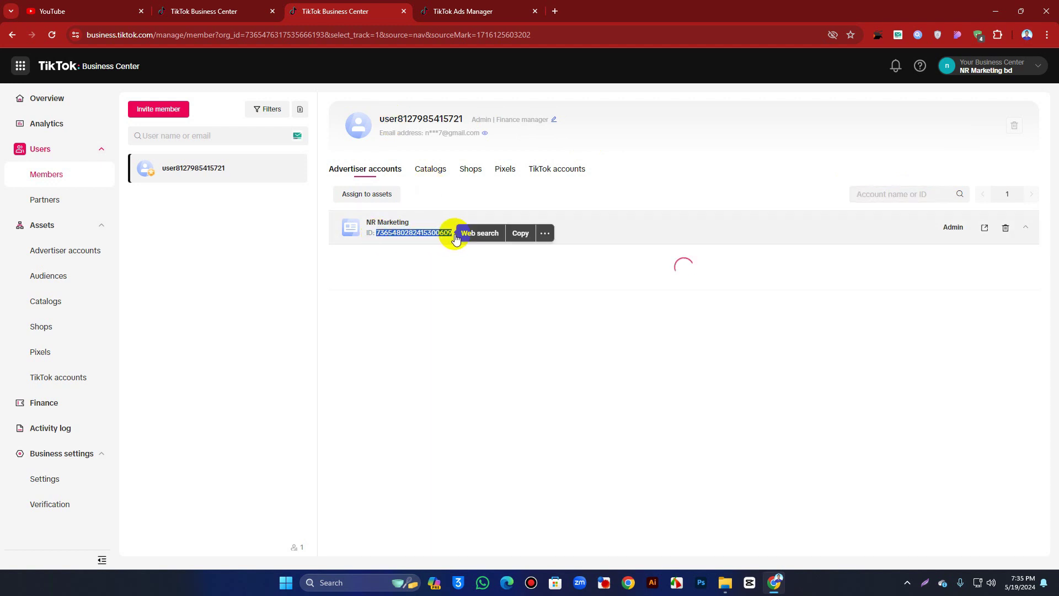
{"action": "left_click", "coordinate": [708, 390]}
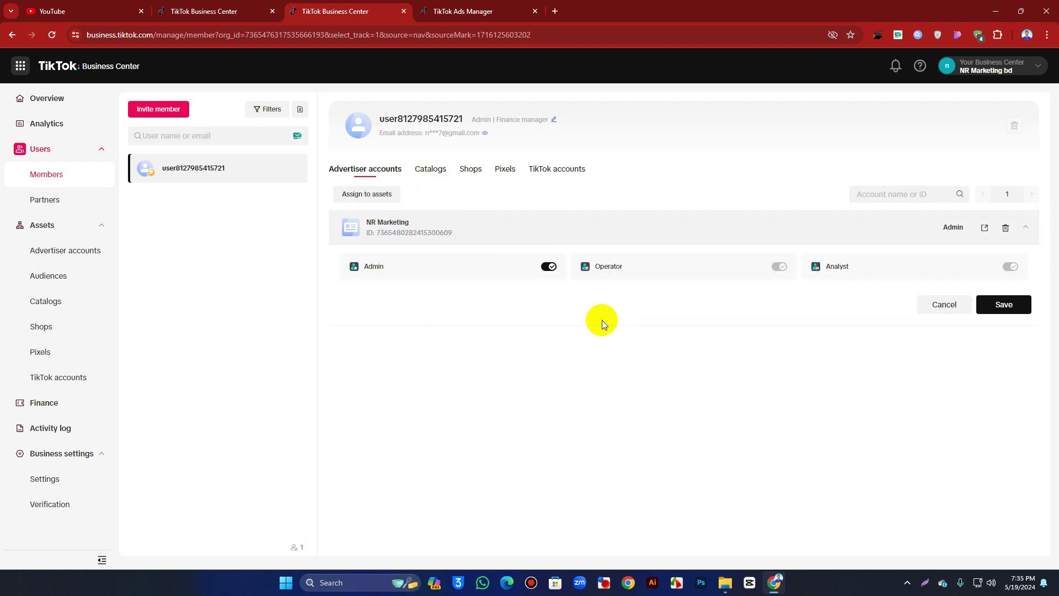
{"action": "left_click", "coordinate": [881, 194]}
{"action": "key", "text": "ctrl+v"}
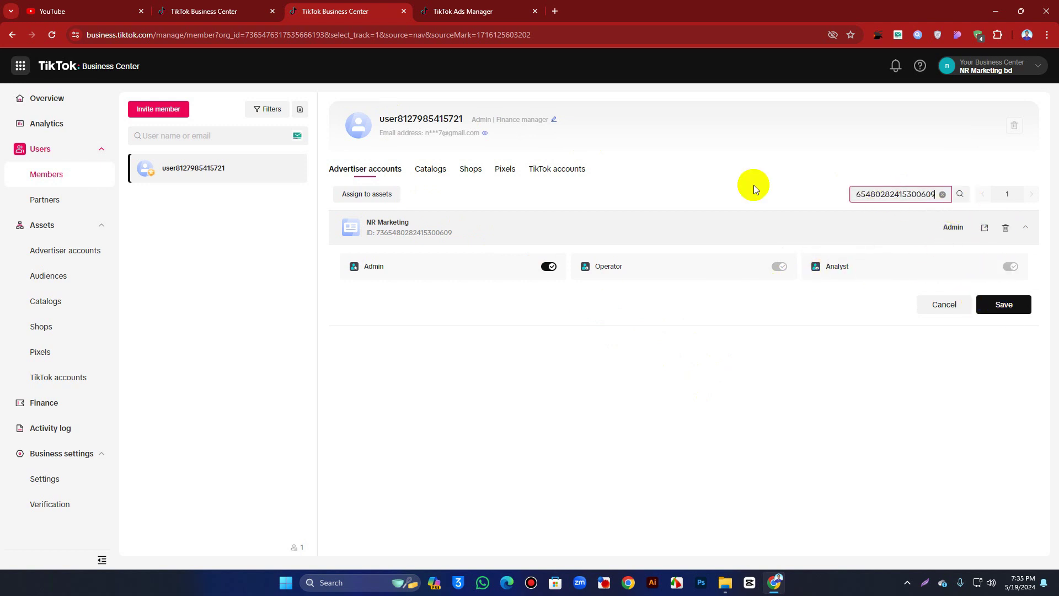
Examine the new-member invitation form and its Admin and Standard access options, and close it without inviting anyone.
{"action": "left_click", "coordinate": [177, 114]}
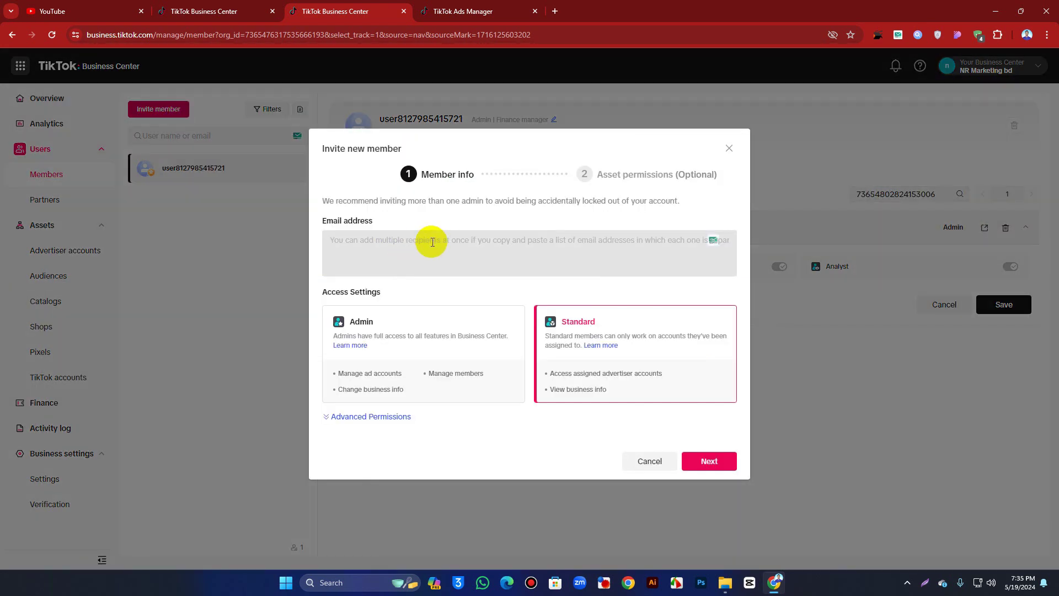
{"action": "left_click", "coordinate": [461, 385]}
{"action": "left_click", "coordinate": [603, 322]}
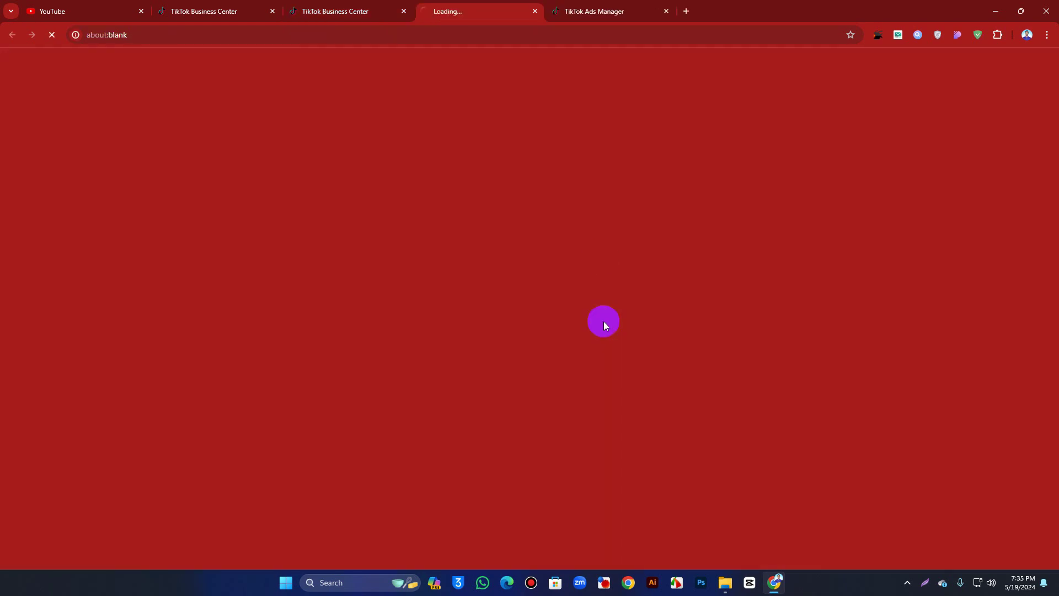
{"action": "left_click", "coordinate": [535, 11]}
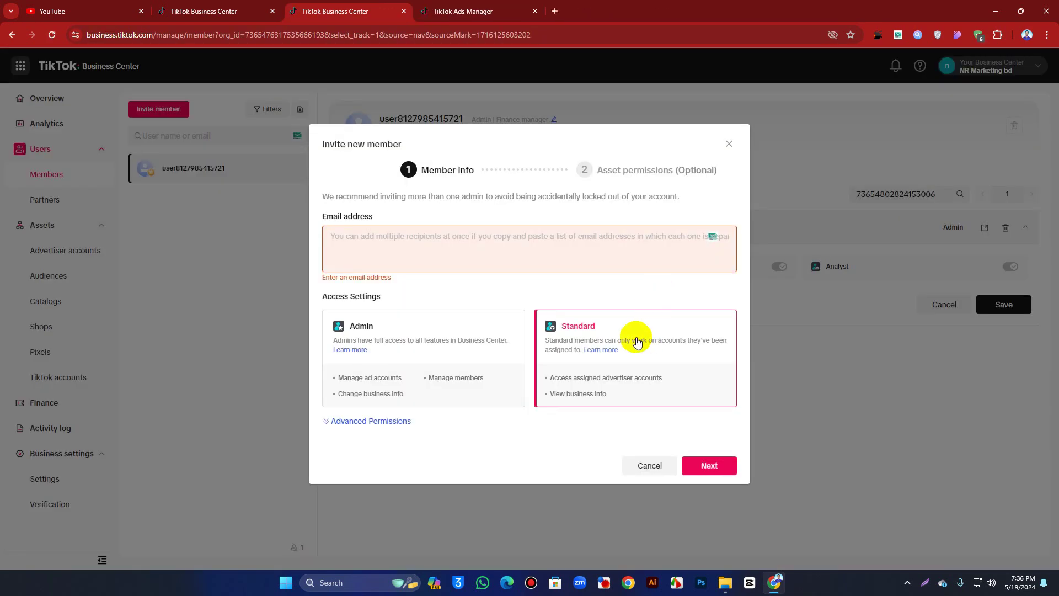
{"action": "left_click", "coordinate": [423, 339]}
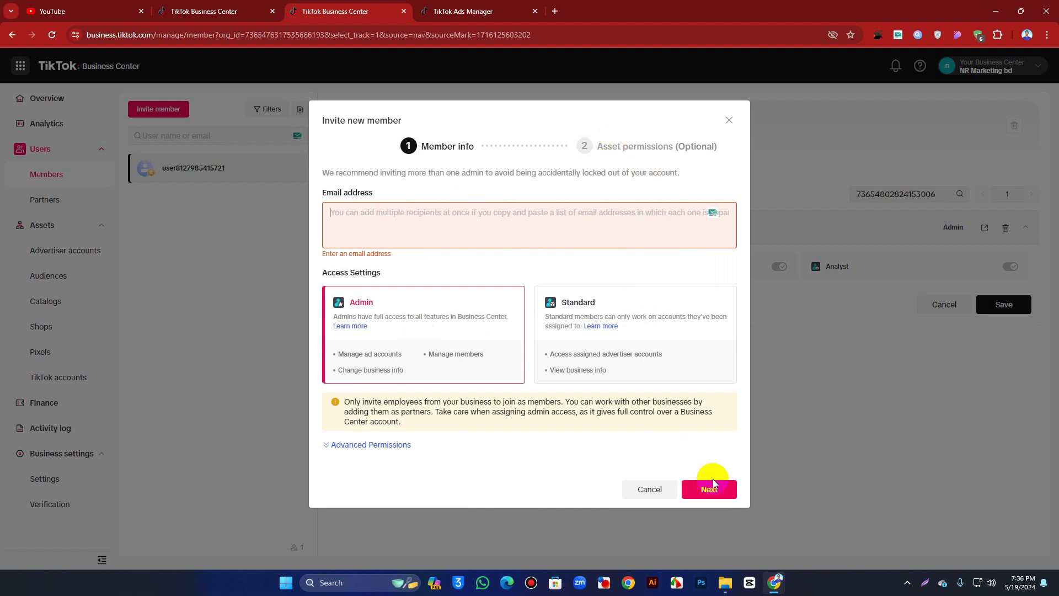
{"action": "left_click", "coordinate": [694, 94]}
{"action": "left_click", "coordinate": [729, 120]}
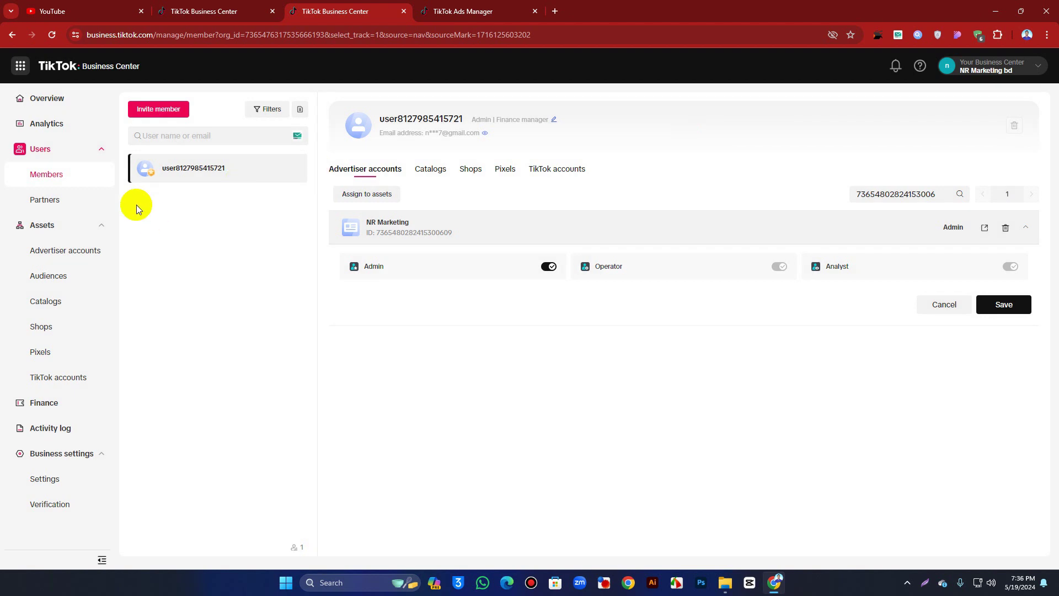
Look over the Partners page and open the advertiser accounts list.
{"action": "left_click", "coordinate": [52, 205]}
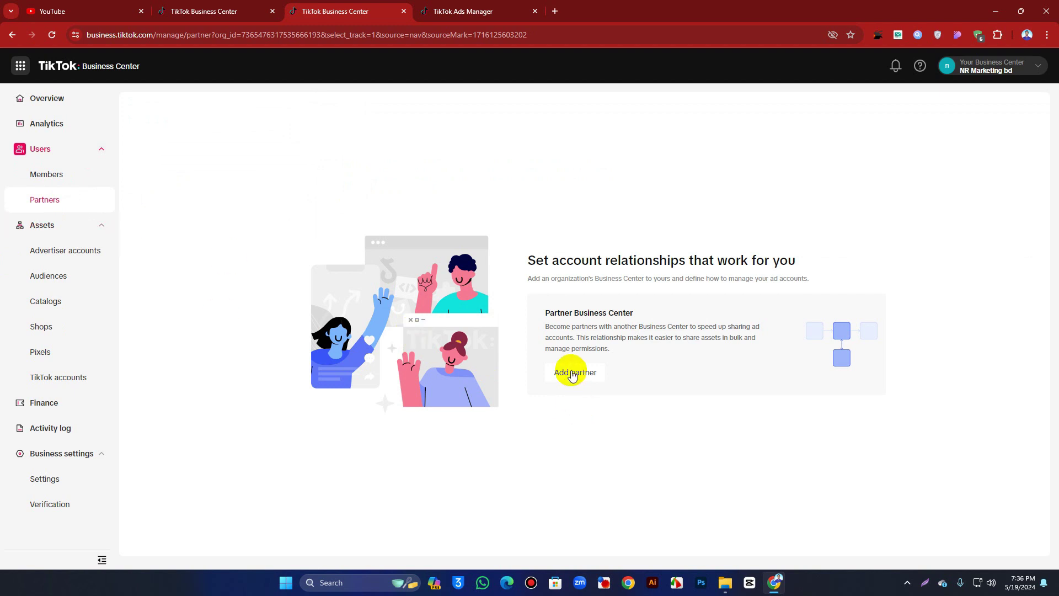
{"action": "left_click", "coordinate": [64, 251]}
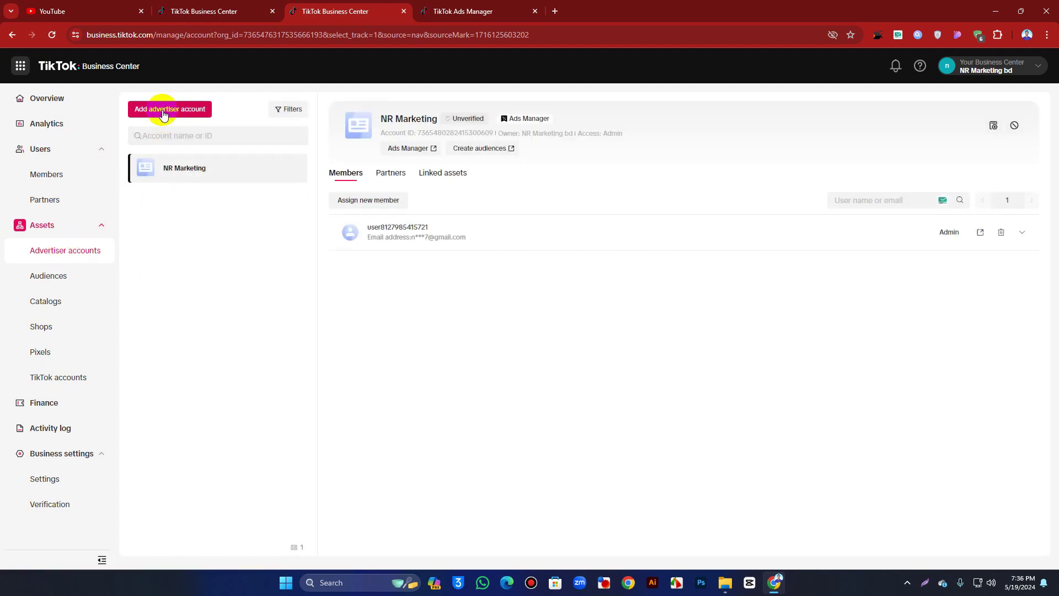
Examine the form for creating a new advertiser account, including its time zone options, and cancel it.
{"action": "left_click", "coordinate": [164, 112]}
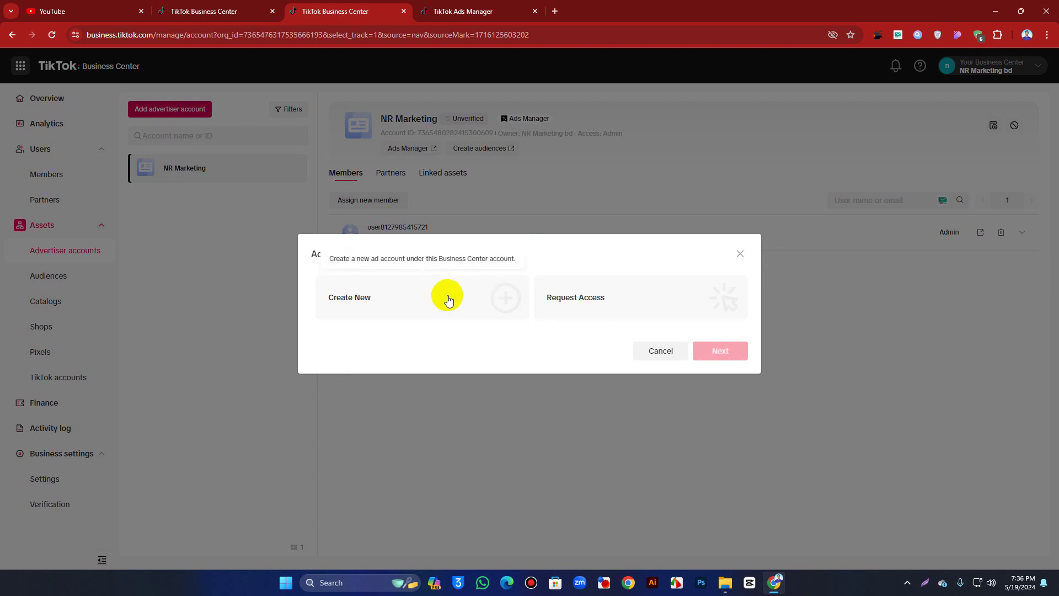
{"action": "left_click", "coordinate": [468, 300]}
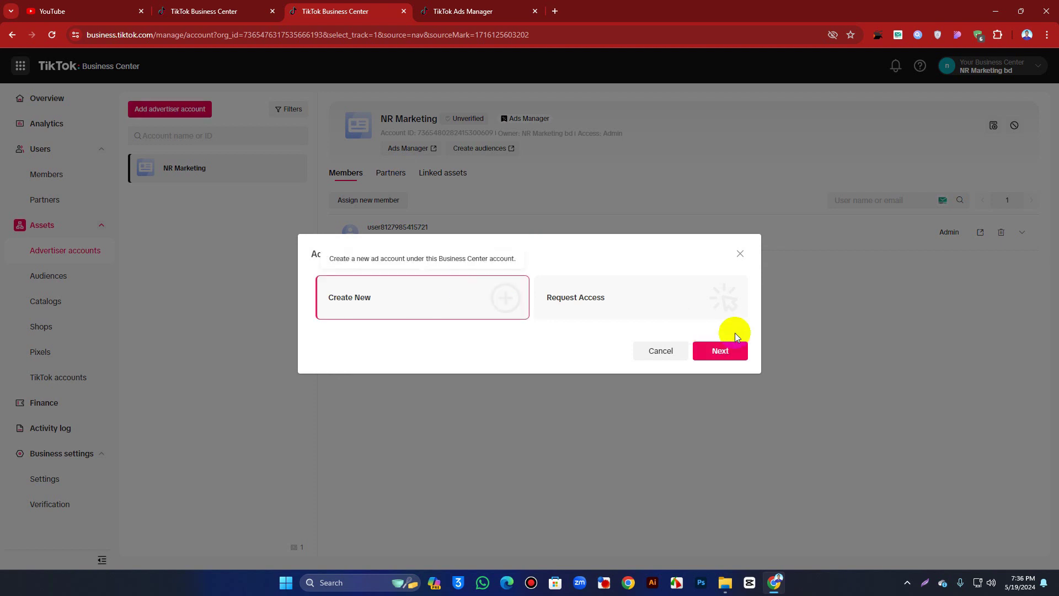
{"action": "left_click", "coordinate": [717, 353]}
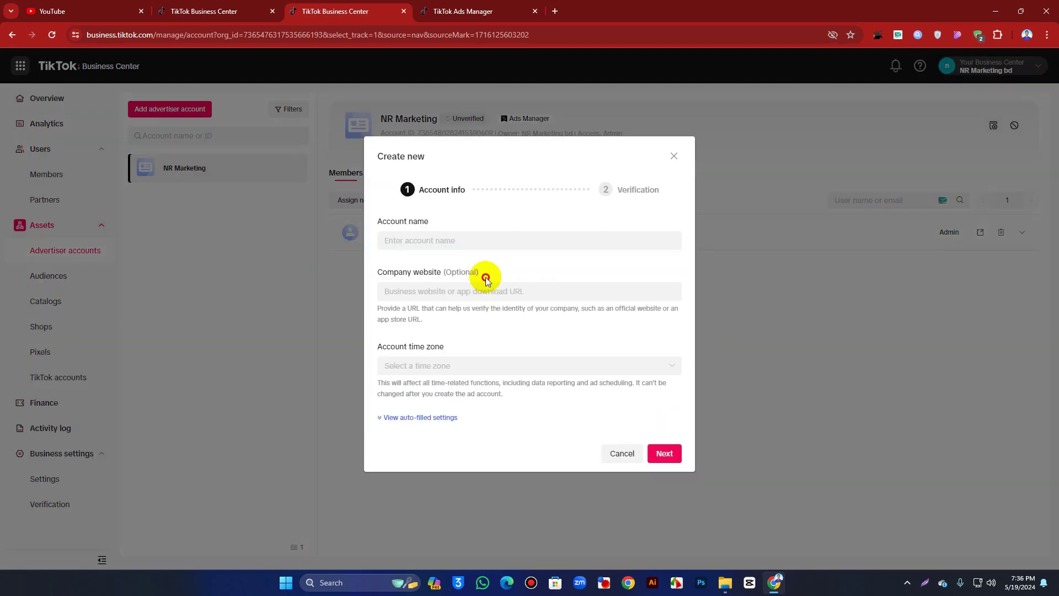
{"action": "left_click", "coordinate": [457, 239]}
{"action": "left_click", "coordinate": [446, 295]}
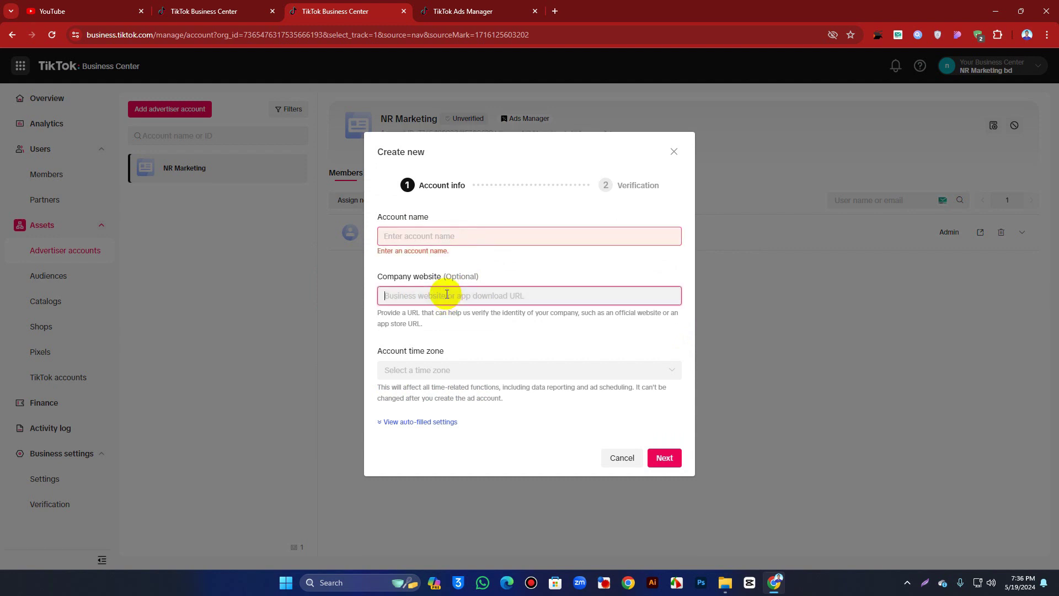
{"action": "left_click", "coordinate": [432, 371]}
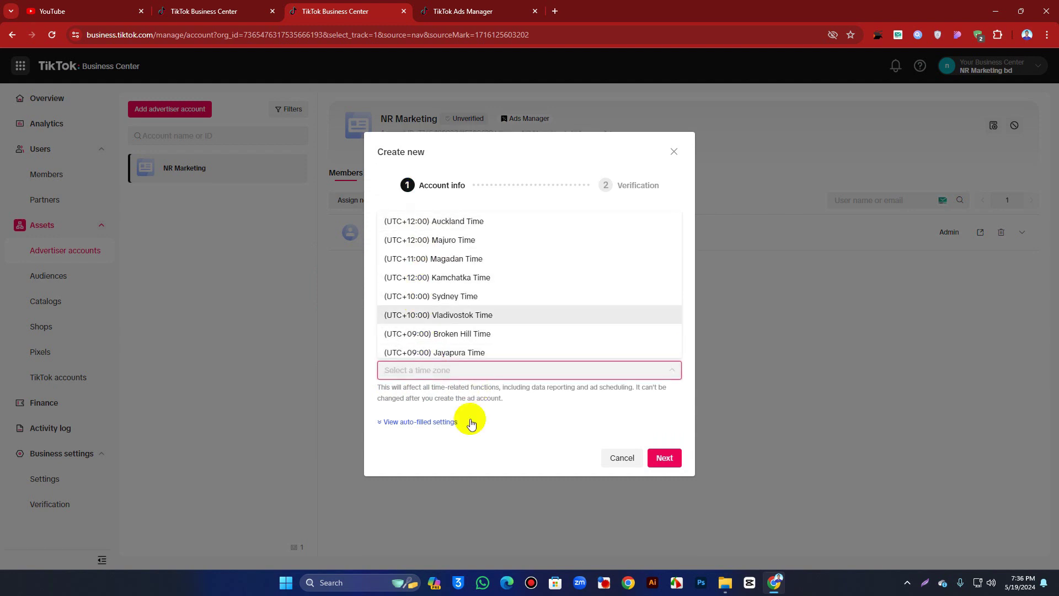
{"action": "left_click", "coordinate": [461, 374]}
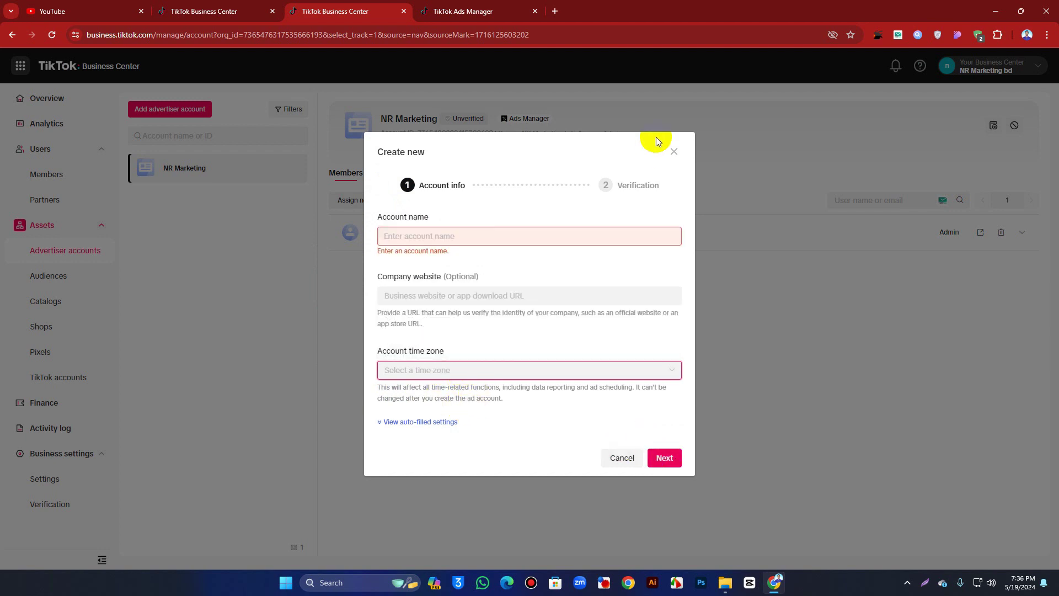
{"action": "left_click", "coordinate": [619, 455]}
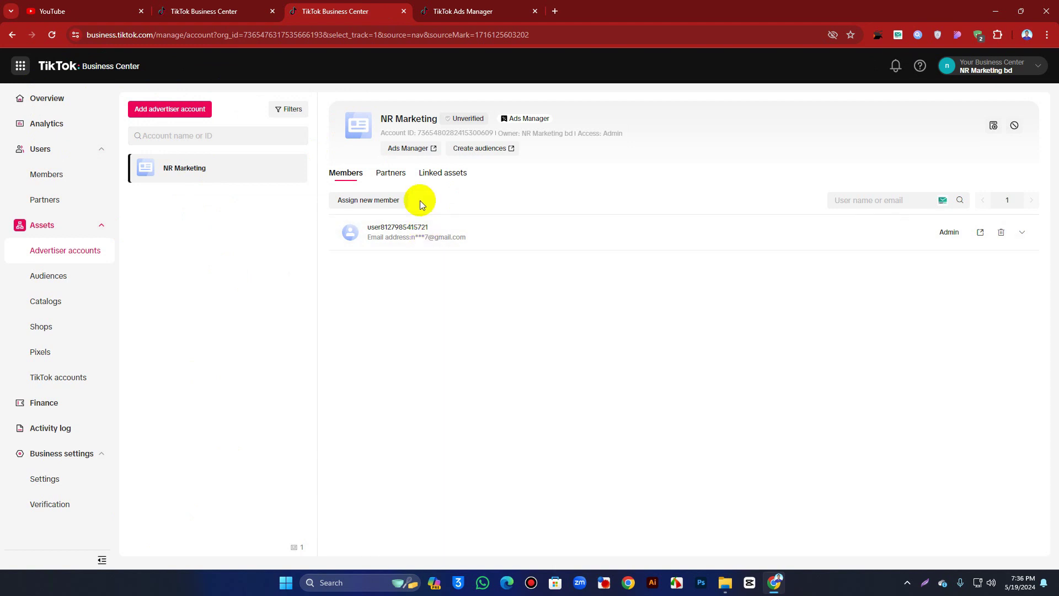
Discard the open campaign creation page, open Ads Manager for the NR Marketing account, and check its notifications.
{"action": "left_click", "coordinate": [534, 11]}
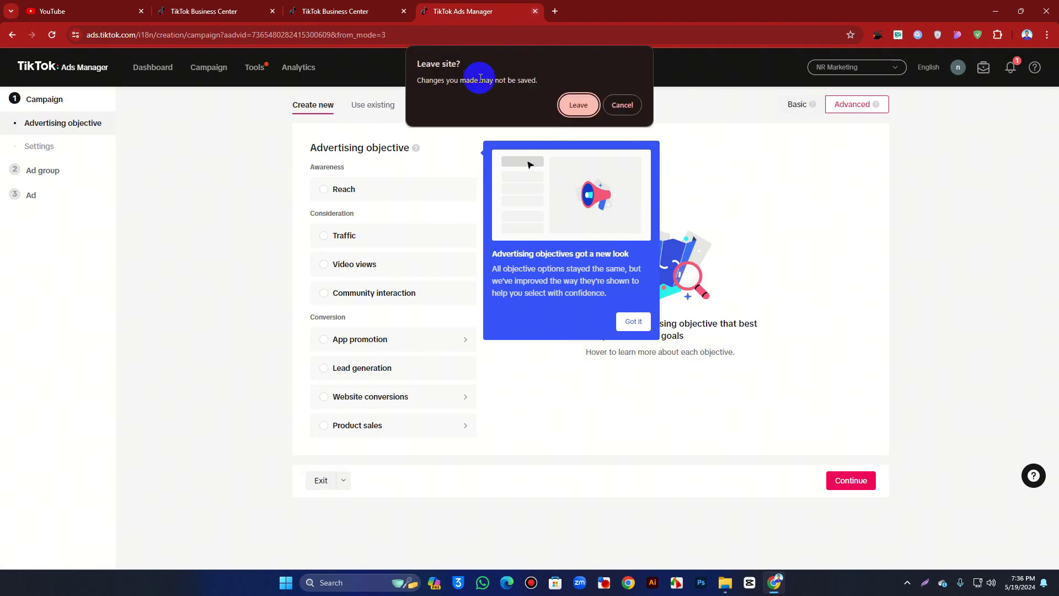
{"action": "left_click", "coordinate": [577, 104]}
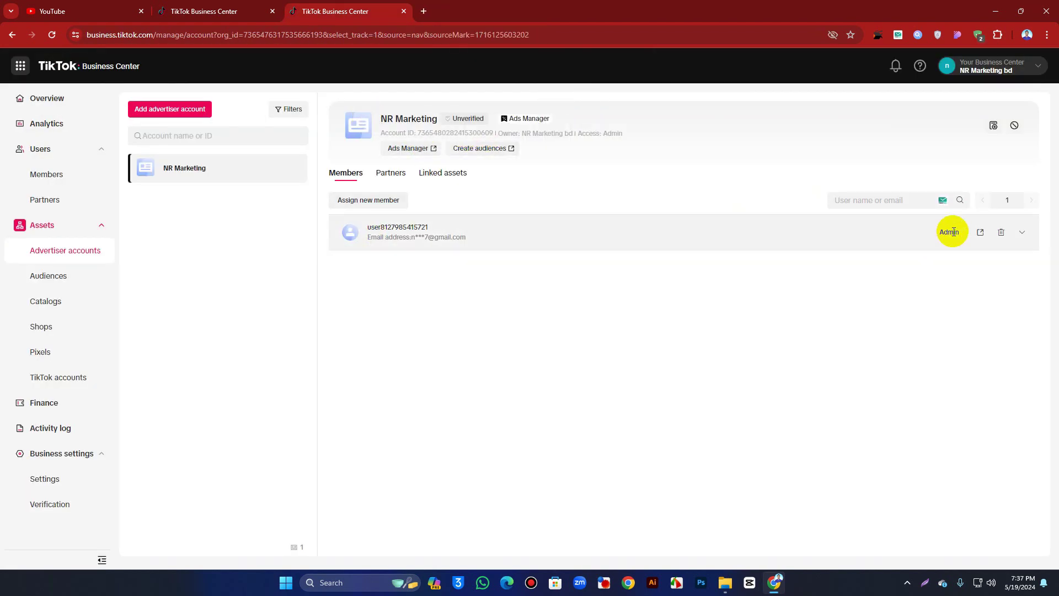
{"action": "left_click", "coordinate": [409, 149]}
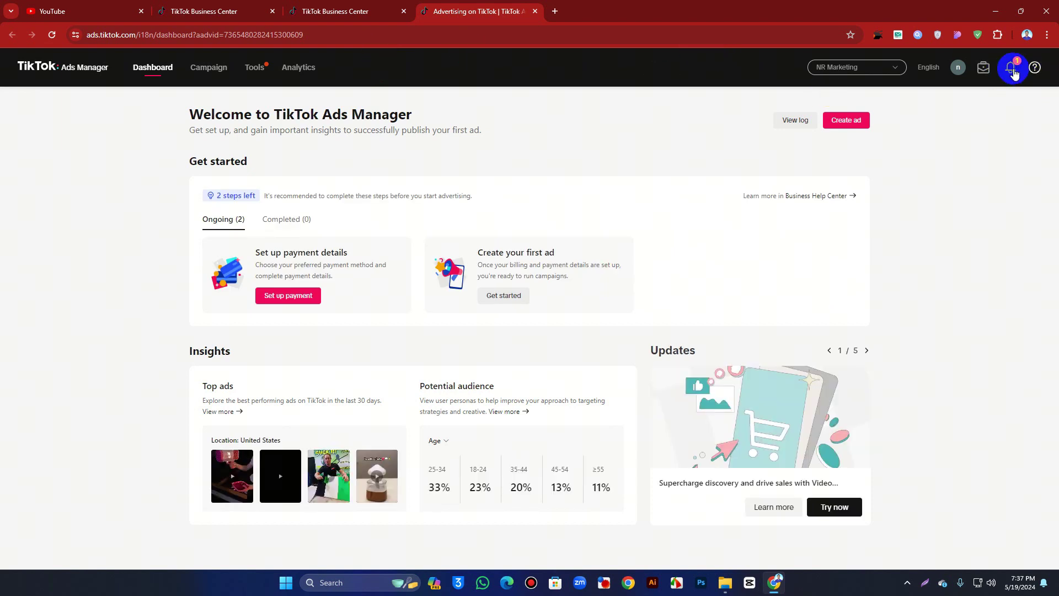
{"action": "left_click", "coordinate": [1013, 70]}
{"action": "left_click", "coordinate": [988, 335]}
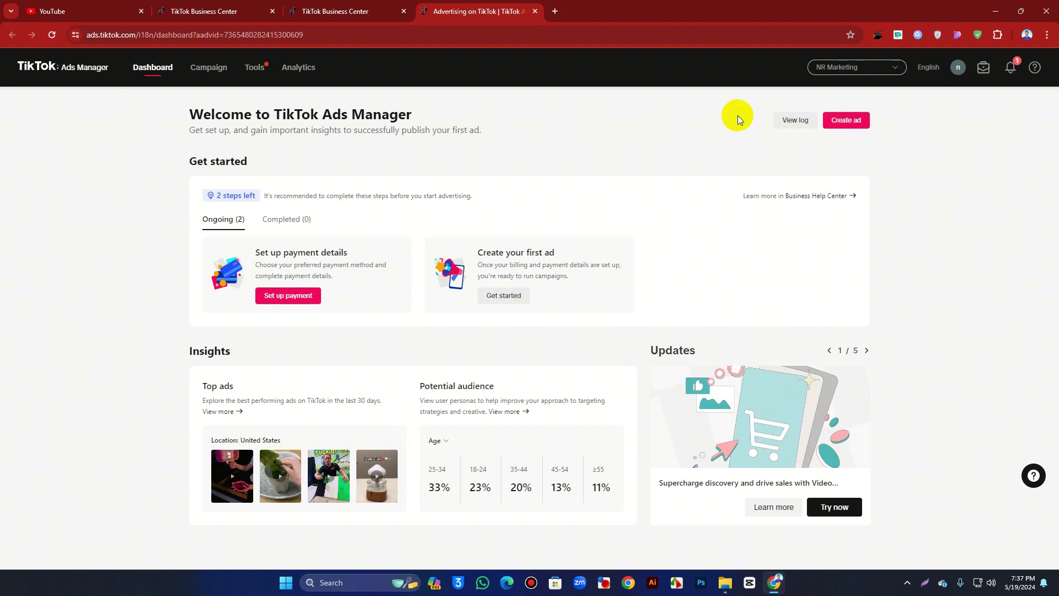
Start creating a new ad with the Basic experience.
{"action": "left_click", "coordinate": [846, 119]}
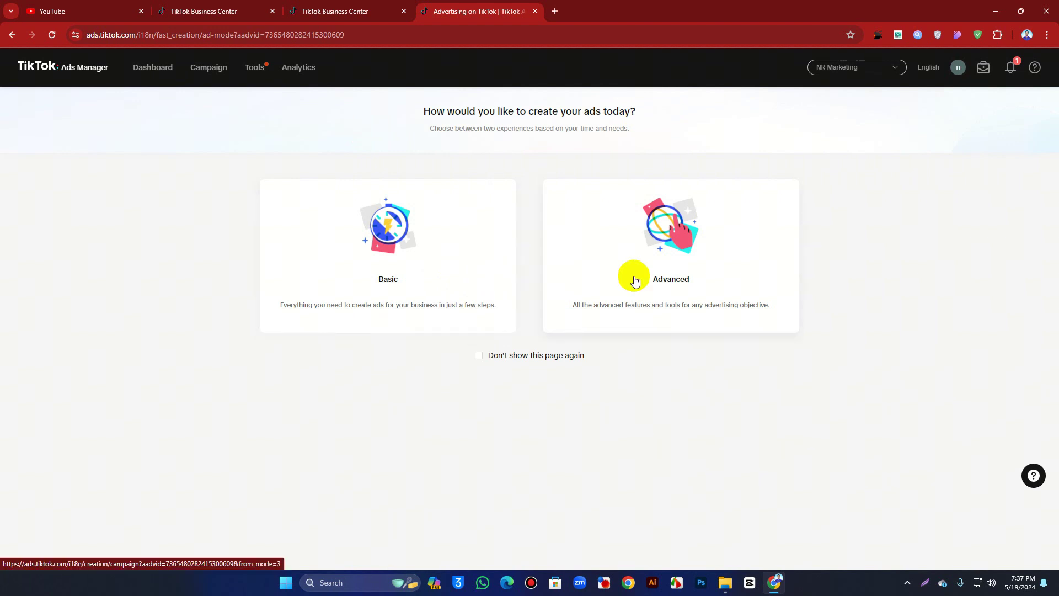
{"action": "left_click", "coordinate": [333, 260]}
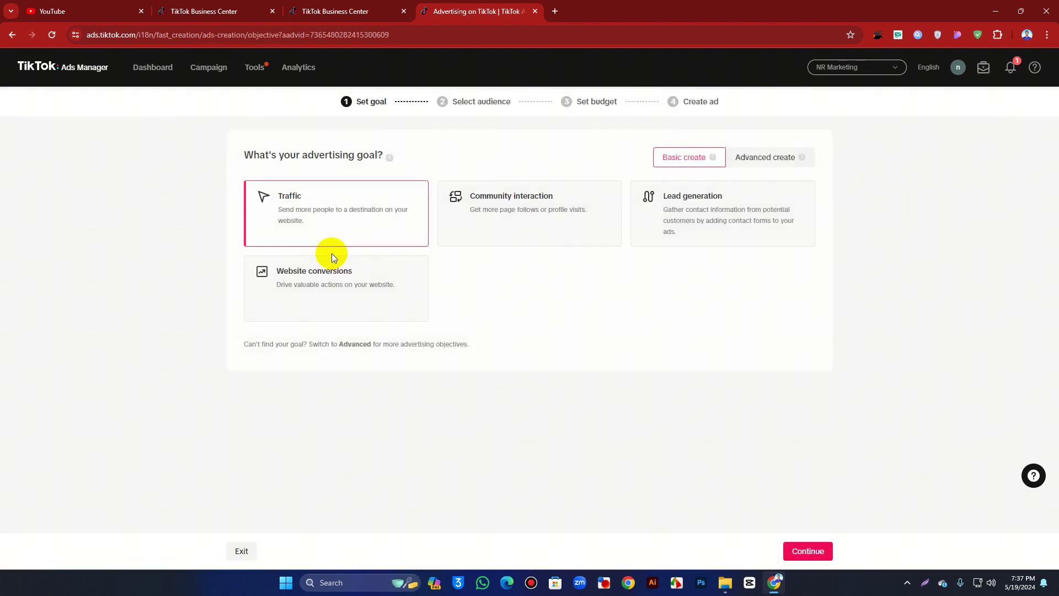
Switch to the Advanced creation experience to view its advertising objectives, and return to Basic.
{"action": "left_click", "coordinate": [770, 158]}
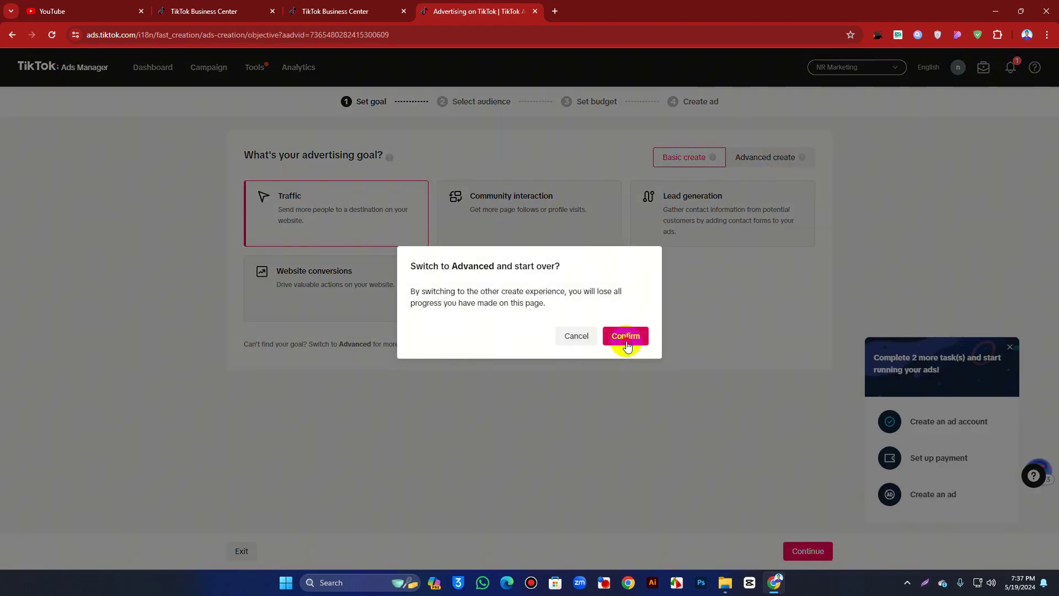
{"action": "left_click", "coordinate": [627, 339]}
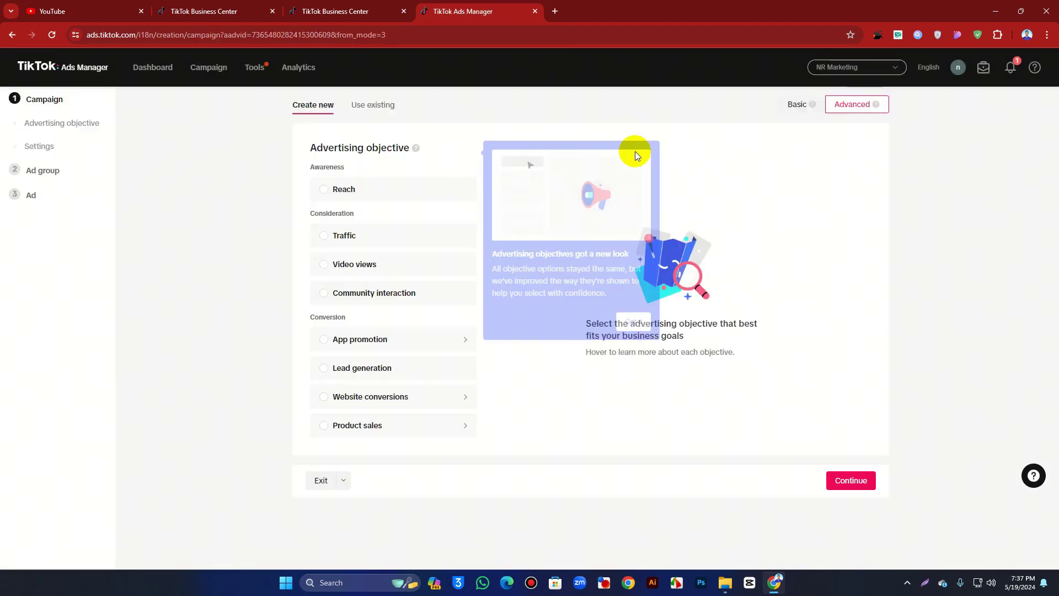
{"action": "left_click", "coordinate": [799, 105]}
{"action": "left_click", "coordinate": [589, 112]}
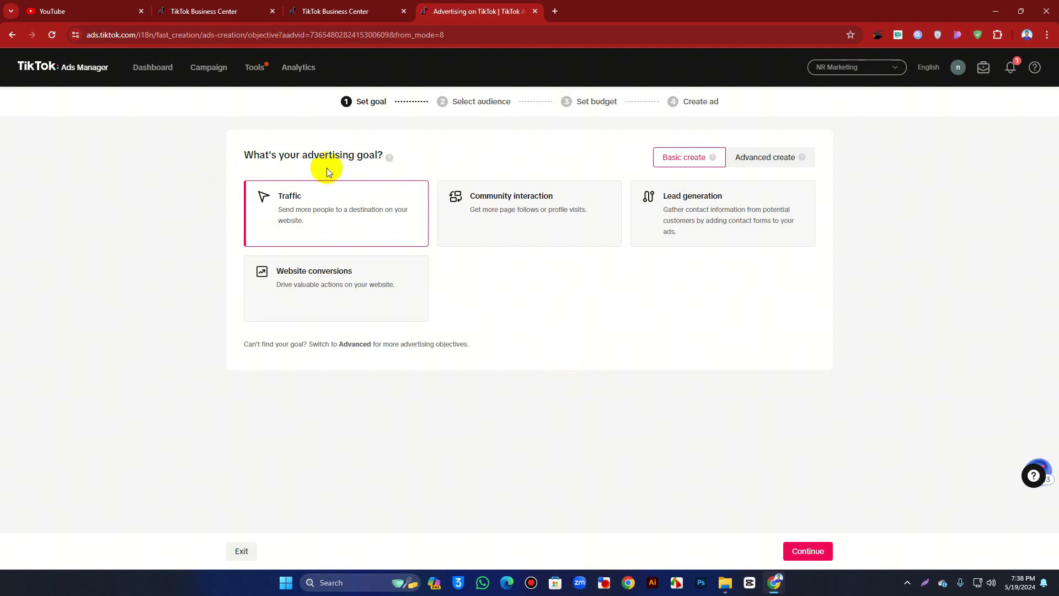
Choose Traffic as the advertising goal and continue to audience selection.
{"action": "left_click", "coordinate": [317, 207]}
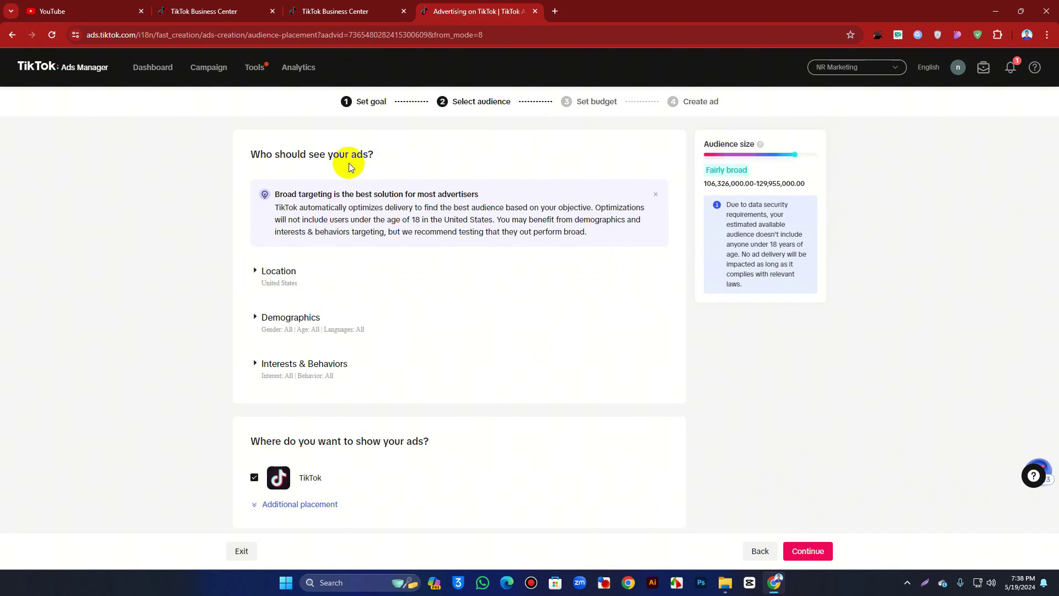
Search the audience's target locations for "bang" and "ba", and clear the search.
{"action": "left_click", "coordinate": [264, 273]}
{"action": "left_click", "coordinate": [321, 323]}
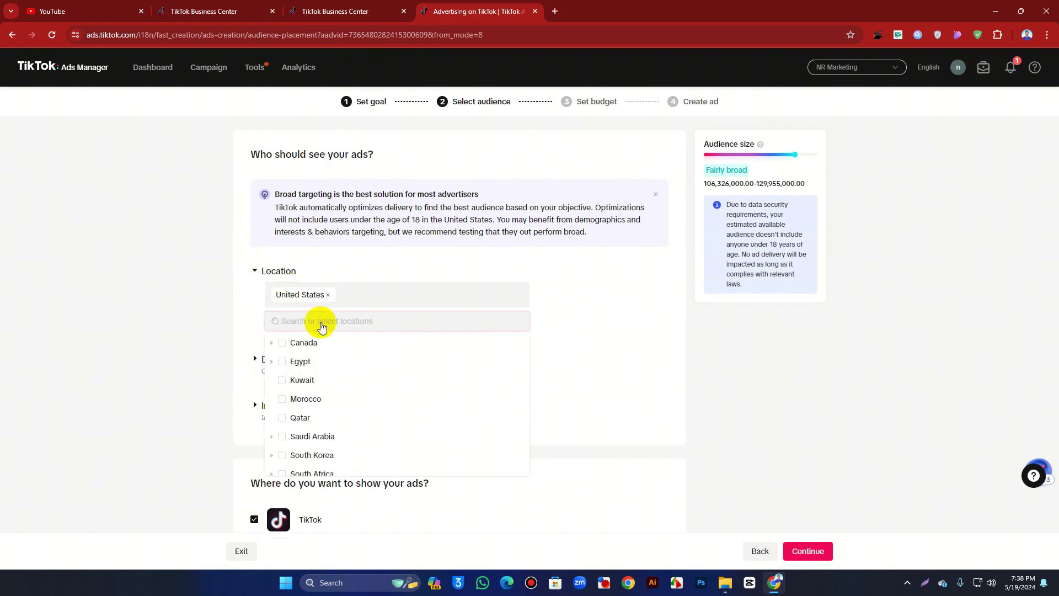
{"action": "type", "text": "bang"}
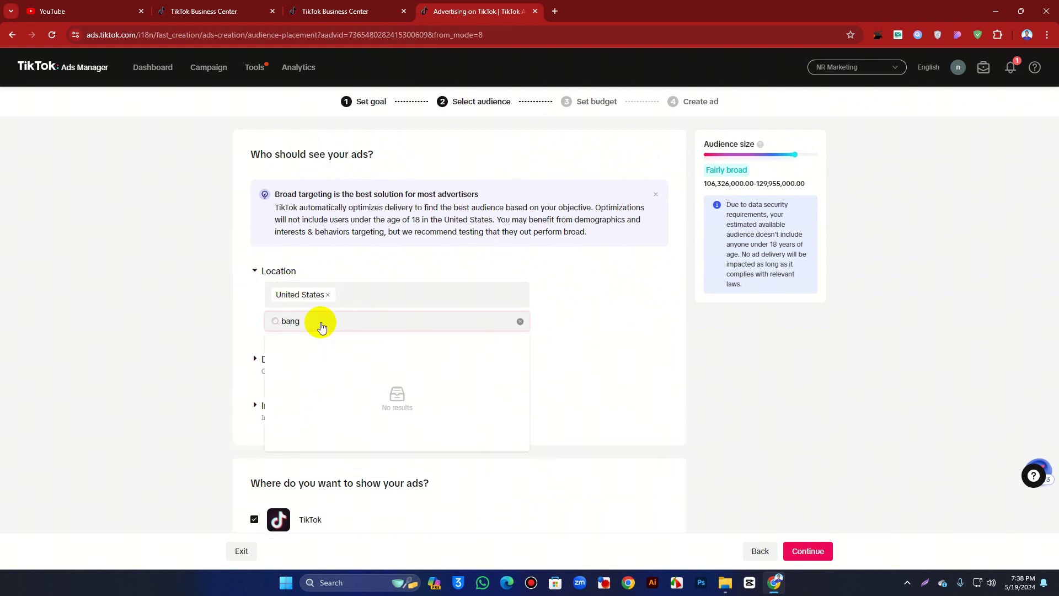
{"action": "key", "text": "BackSpace"}
{"action": "key", "text": "BackSpace"}
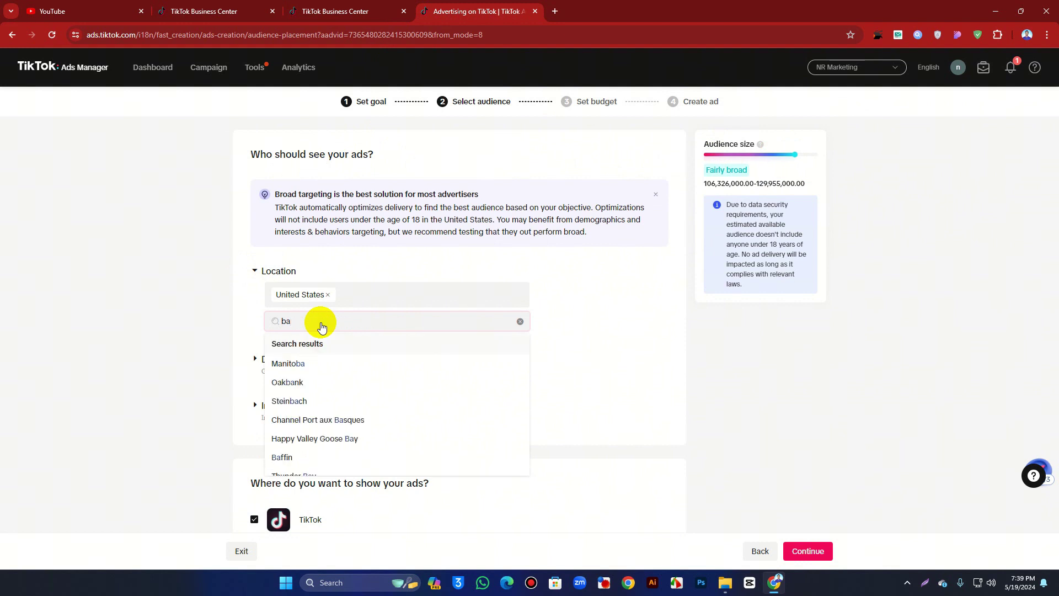
{"action": "key", "text": "BackSpace"}
{"action": "key", "text": "BackSpace"}
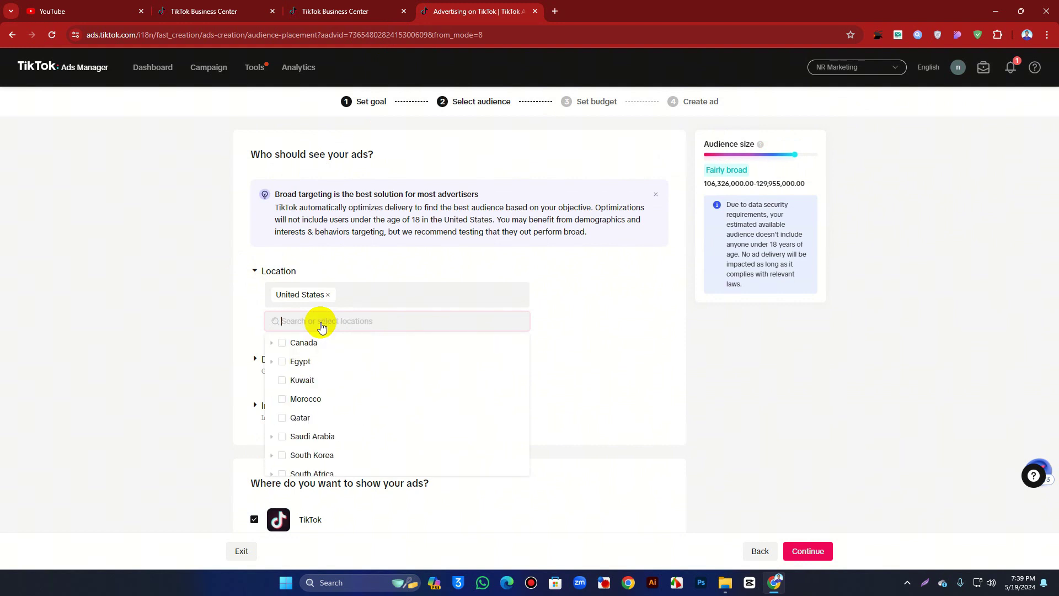
Remove United States from the target locations, and add it back by searching for "uni".
{"action": "scroll", "coordinate": [326, 419], "scroll_direction": "down", "scroll_amount": 2}
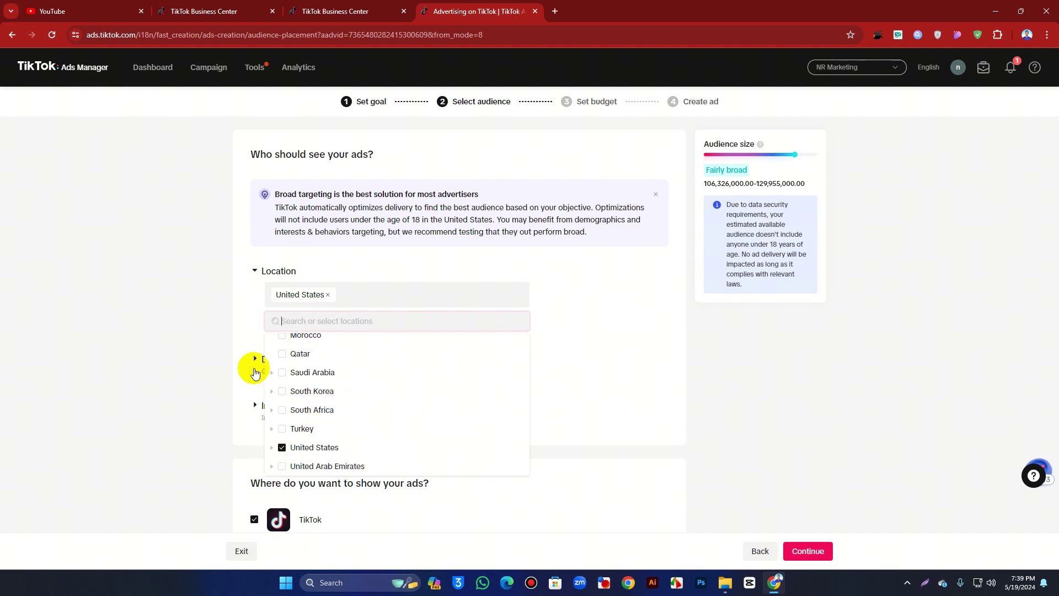
{"action": "left_click", "coordinate": [327, 295]}
{"action": "left_click", "coordinate": [261, 293]}
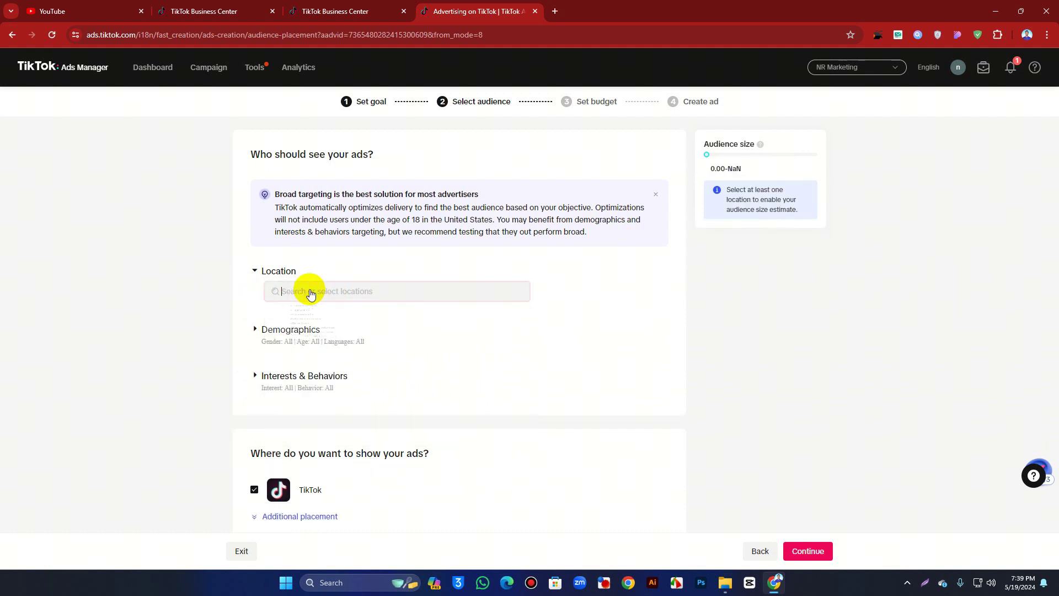
{"action": "left_click", "coordinate": [312, 294]}
{"action": "type", "text": "u"}
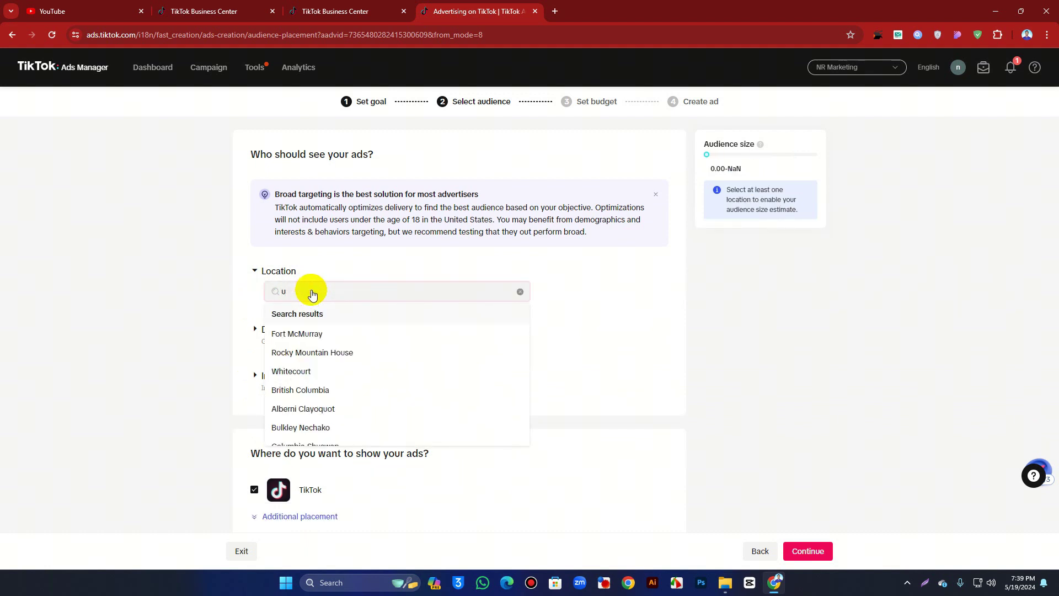
{"action": "type", "text": "ni"}
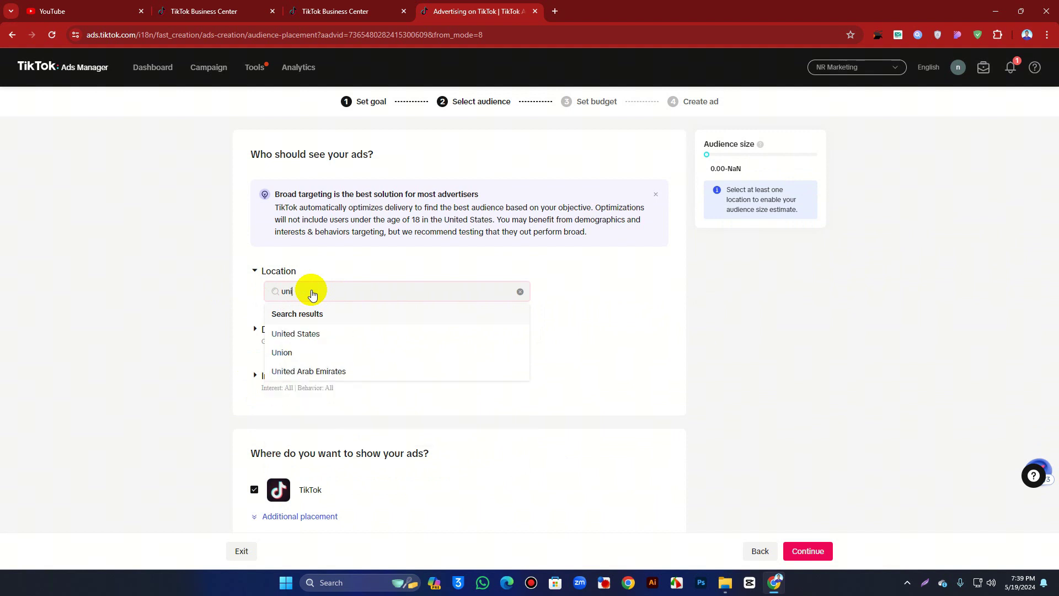
{"action": "left_click", "coordinate": [307, 334]}
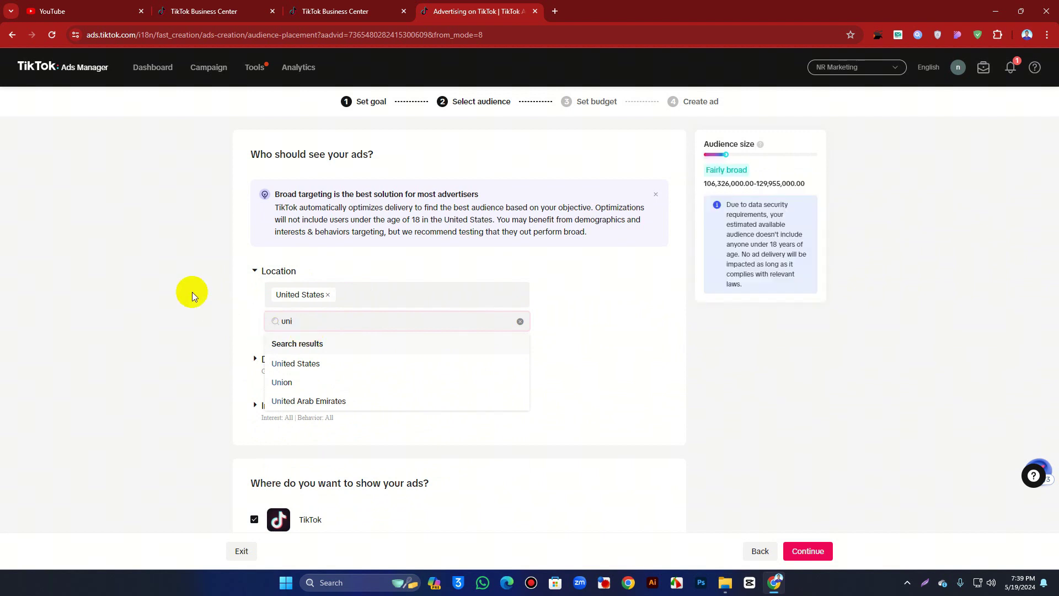
{"action": "left_click", "coordinate": [185, 288]}
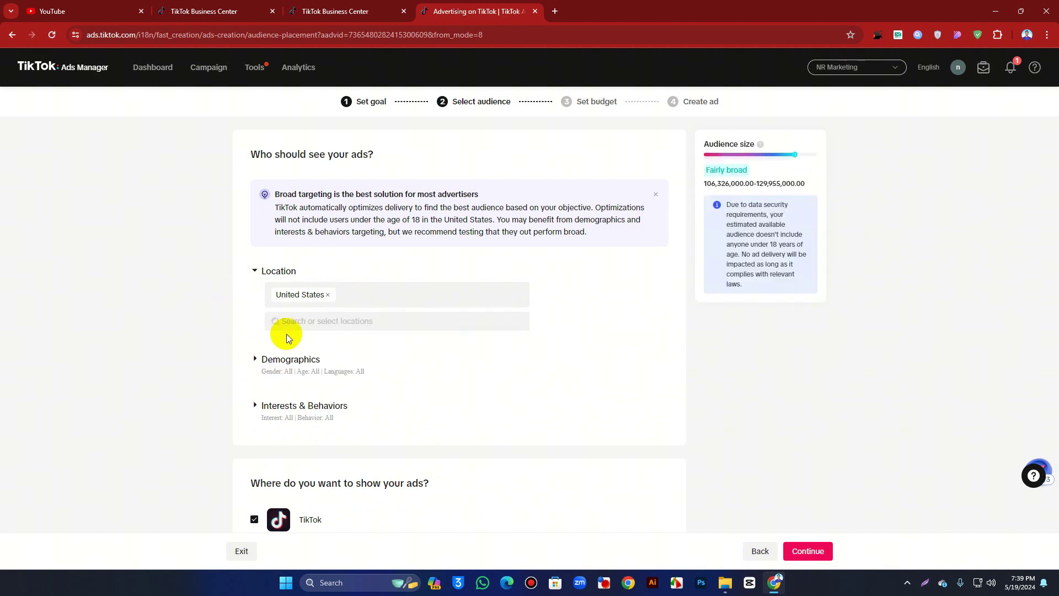
Expand the audience's Demographics settings and try the Male and Female genders before returning to All.
{"action": "left_click", "coordinate": [260, 360]}
{"action": "scroll", "coordinate": [309, 340], "scroll_direction": "down", "scroll_amount": 2}
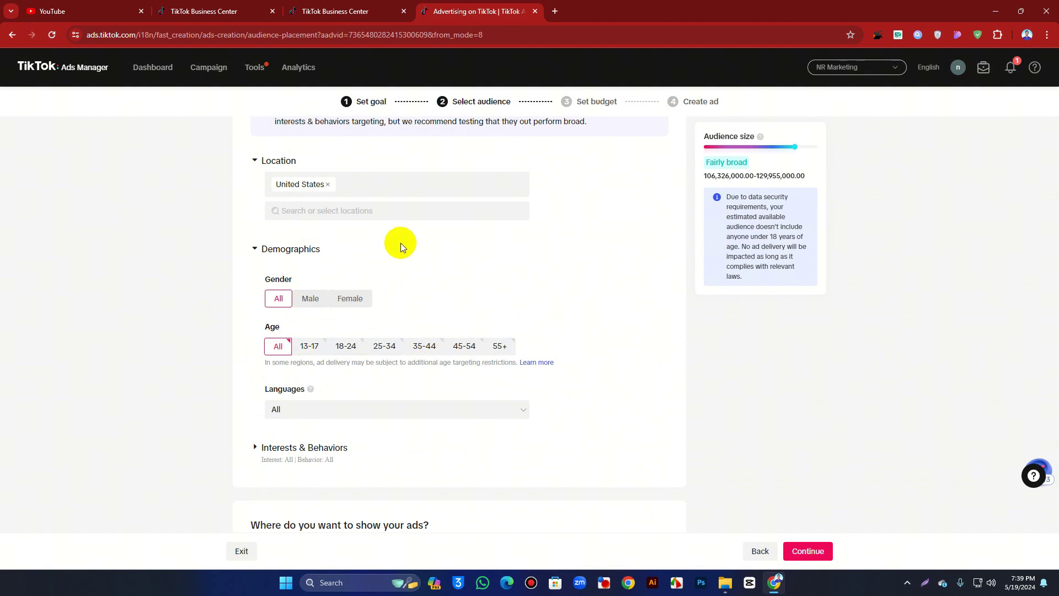
{"action": "left_click", "coordinate": [307, 298]}
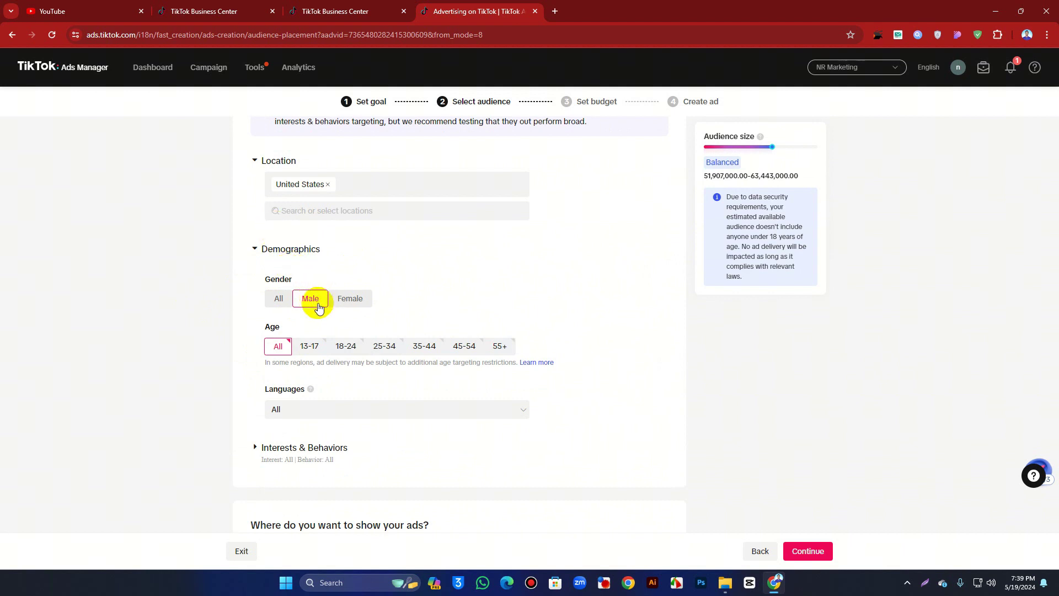
{"action": "left_click", "coordinate": [349, 299]}
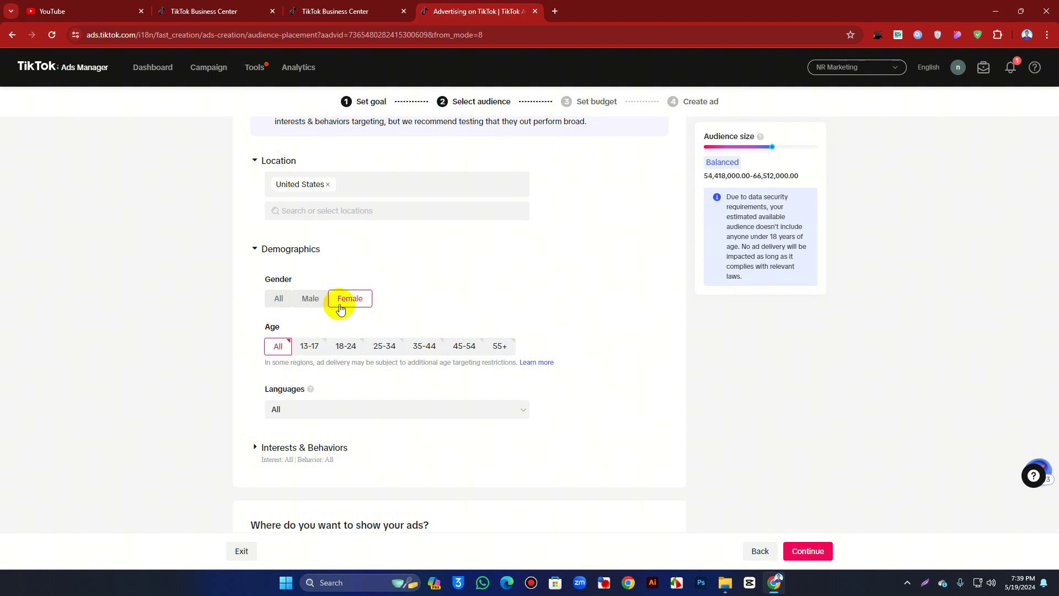
{"action": "left_click", "coordinate": [274, 299]}
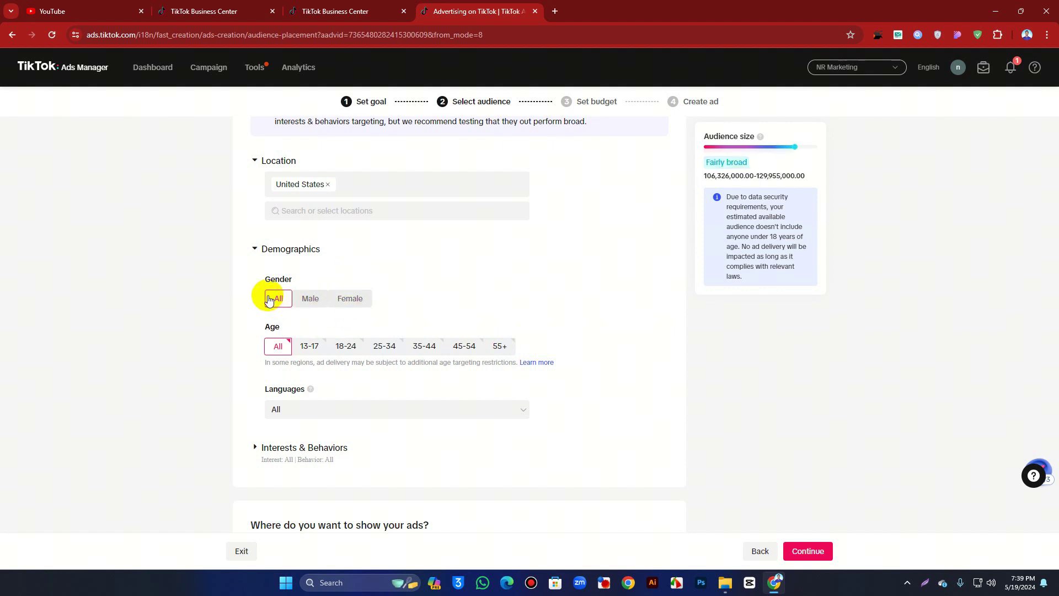
Select every age group individually from 13-17 to 55+, switching 13-17 off and on again.
{"action": "left_click", "coordinate": [499, 346]}
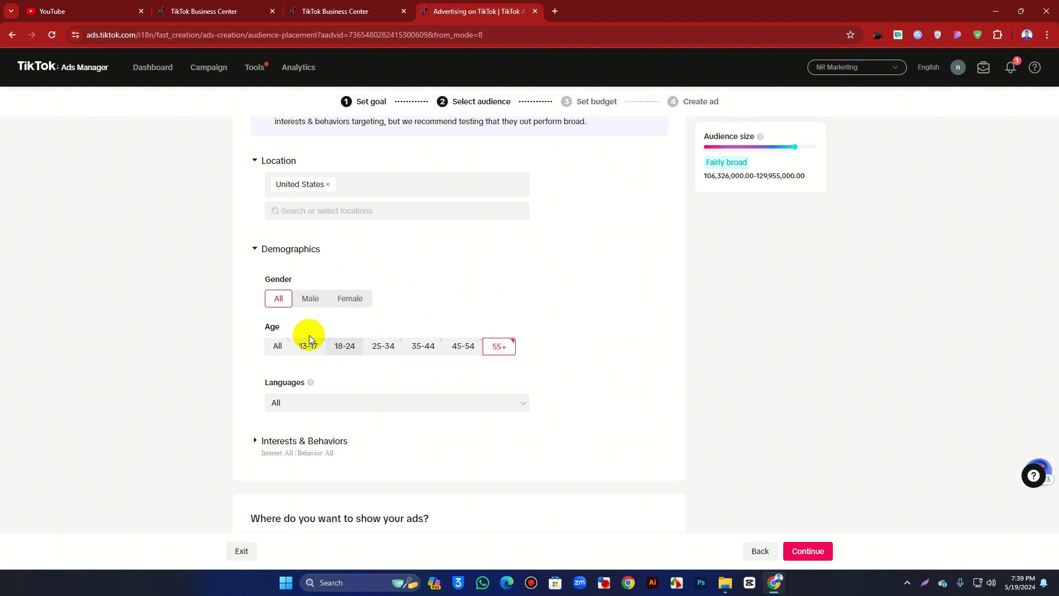
{"action": "left_click", "coordinate": [313, 353]}
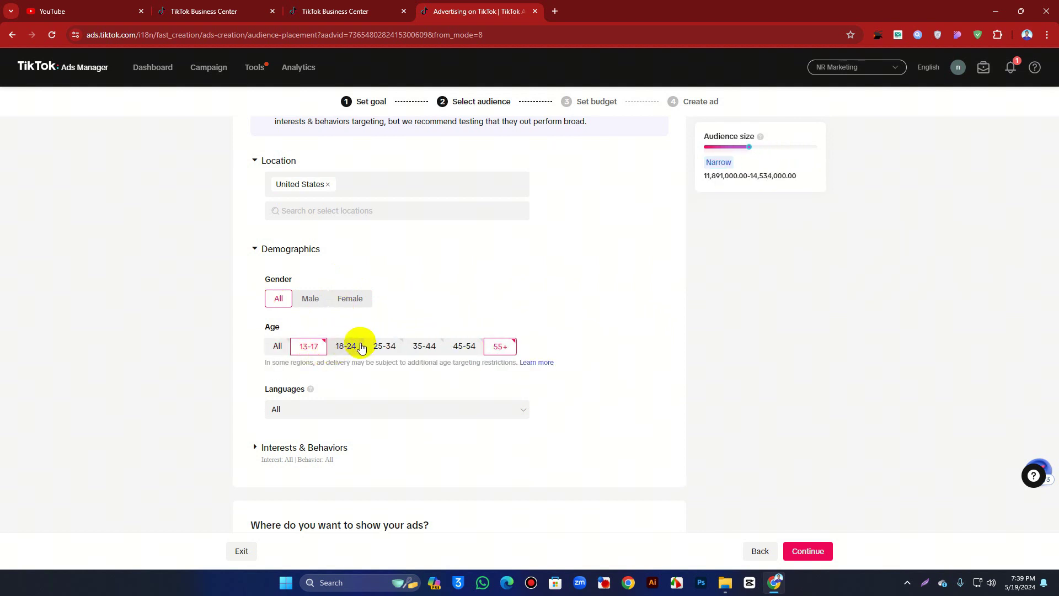
{"action": "left_click", "coordinate": [341, 354]}
{"action": "left_click", "coordinate": [392, 352]}
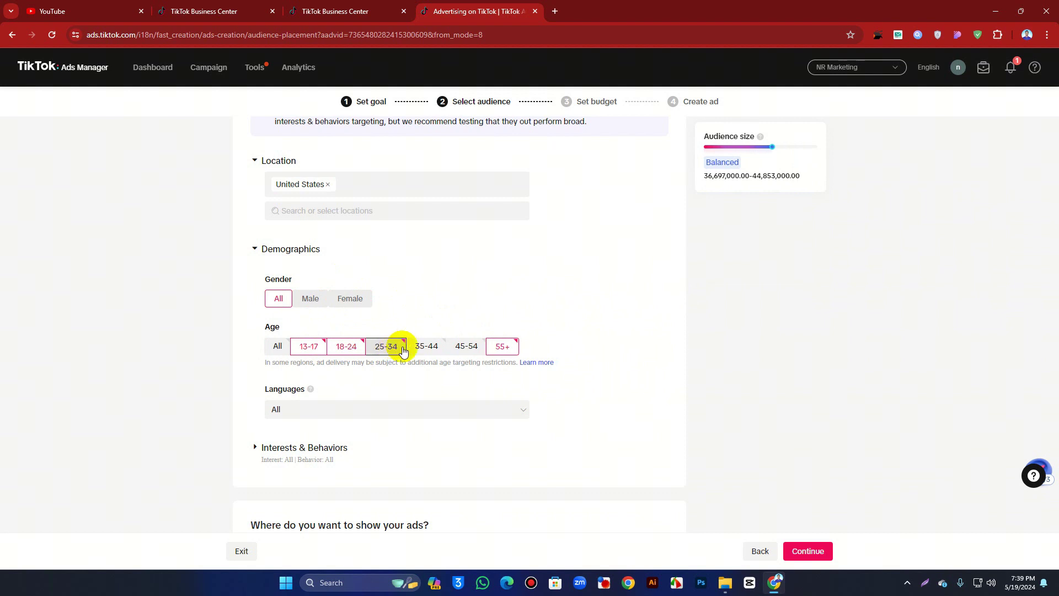
{"action": "left_click", "coordinate": [439, 346]}
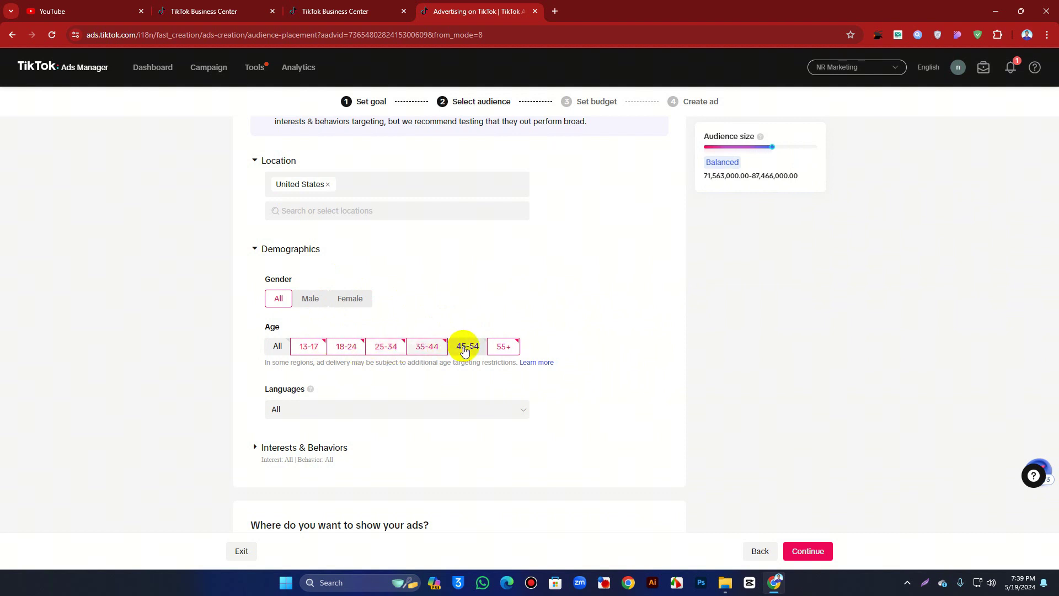
{"action": "left_click", "coordinate": [465, 350]}
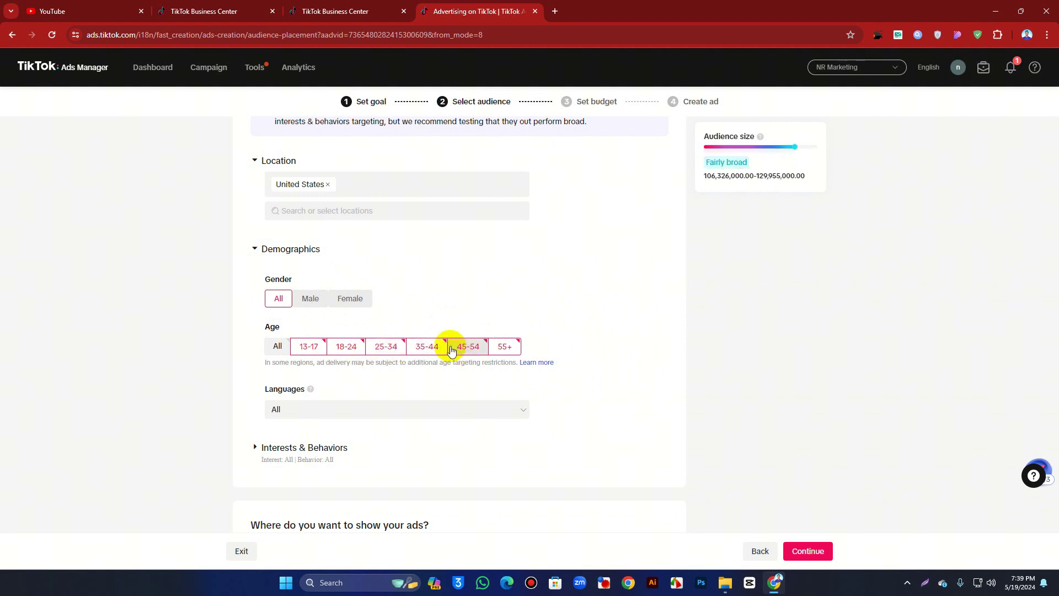
{"action": "left_click", "coordinate": [309, 352]}
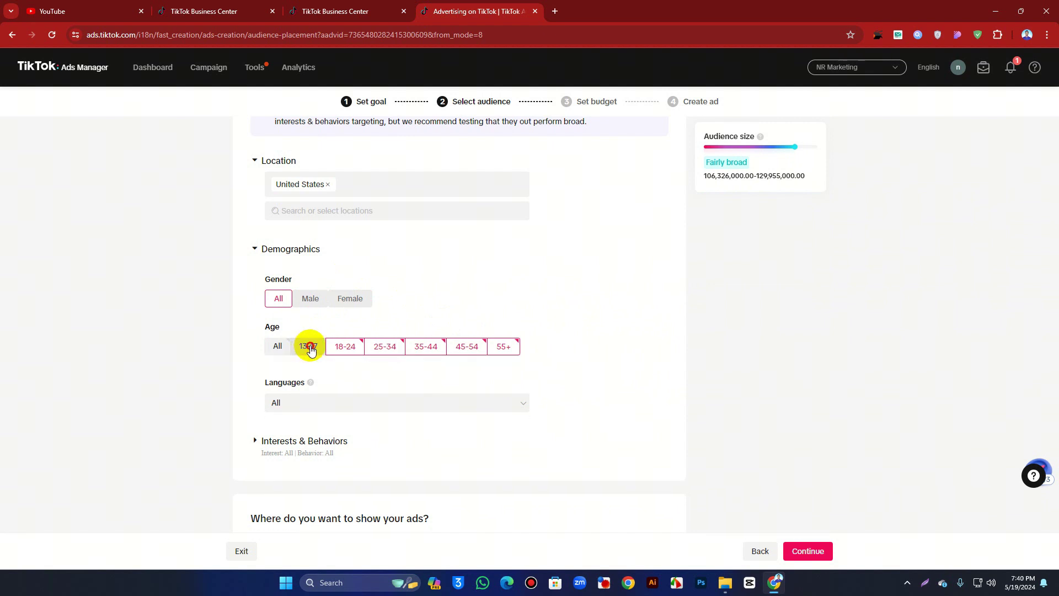
{"action": "left_click", "coordinate": [311, 350]}
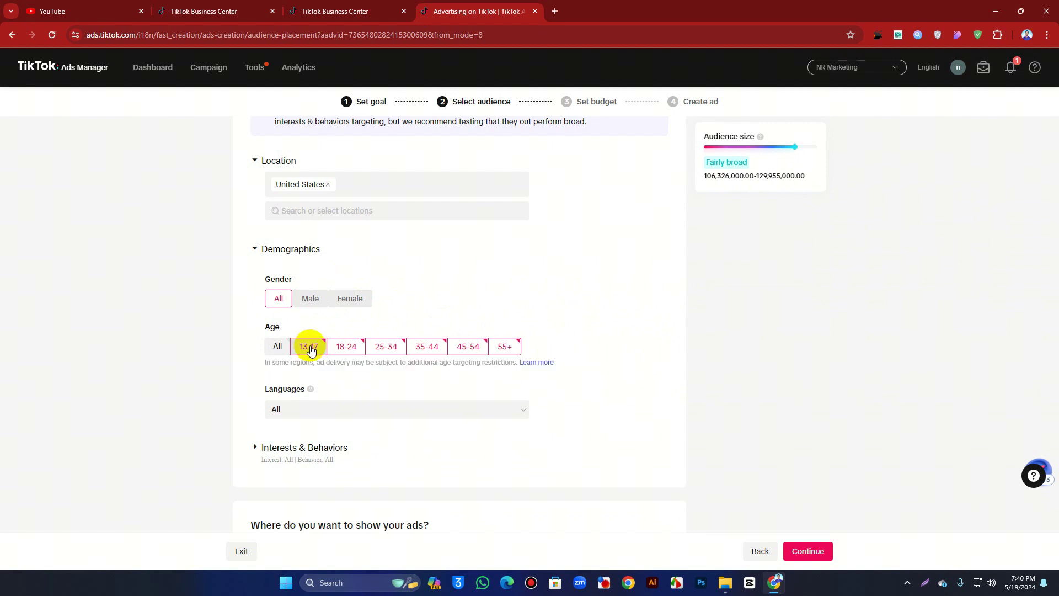
Narrow the audience's age targeting to only the 18-24 and 25-34 groups.
{"action": "left_click", "coordinate": [311, 350]}
{"action": "left_click", "coordinate": [346, 348]}
{"action": "left_click", "coordinate": [385, 346]}
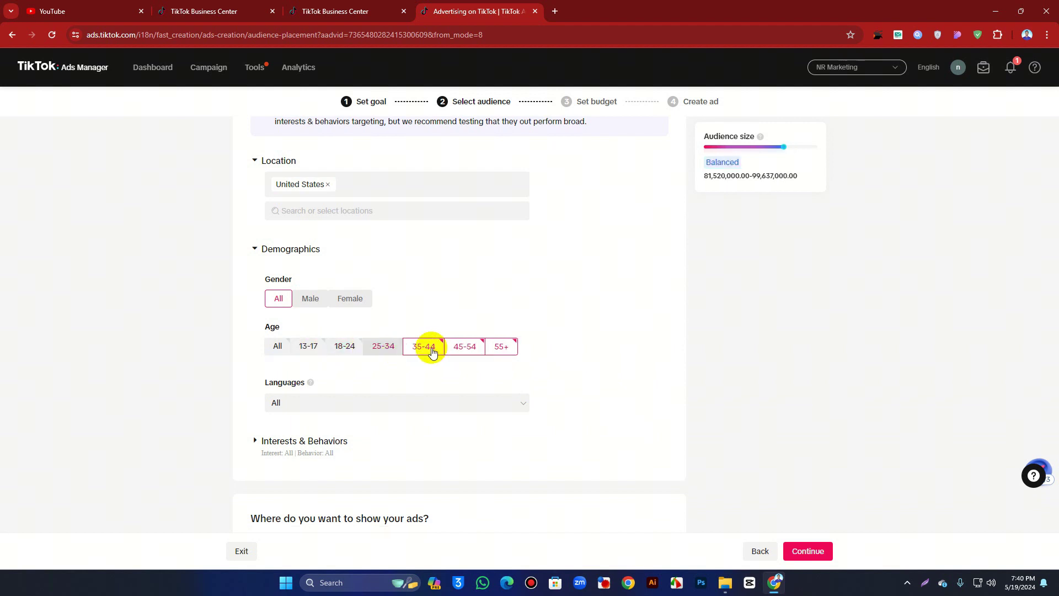
{"action": "left_click", "coordinate": [424, 347]}
{"action": "left_click", "coordinate": [513, 341]}
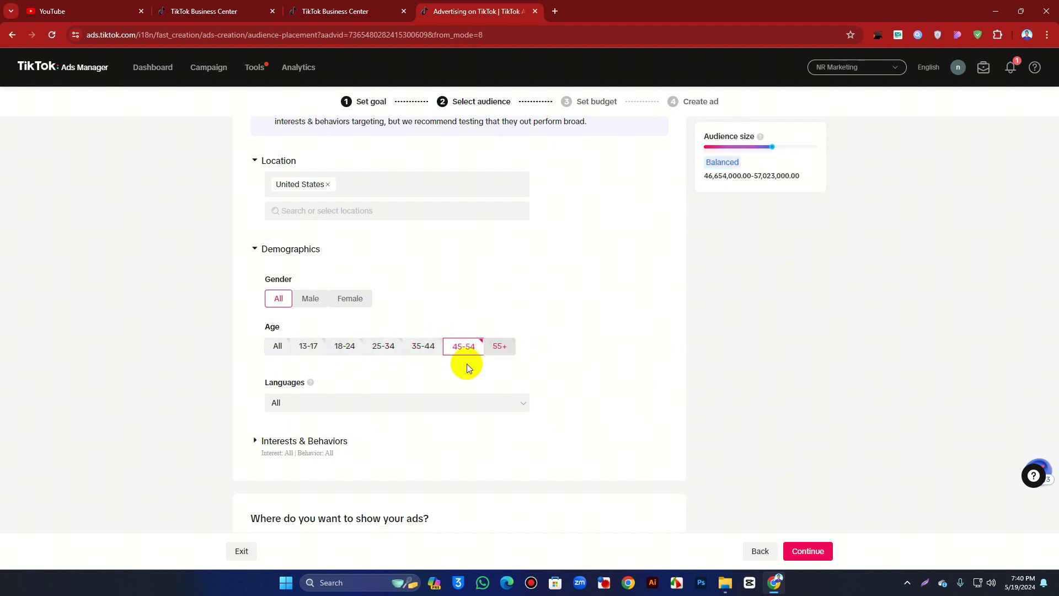
{"action": "left_click", "coordinate": [389, 346]}
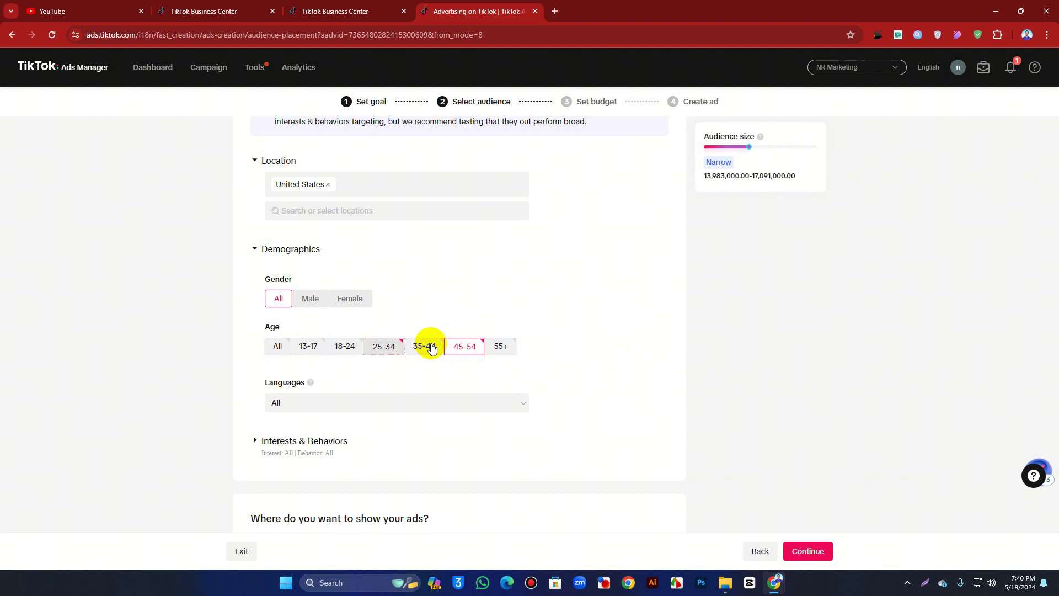
{"action": "left_click", "coordinate": [461, 346]}
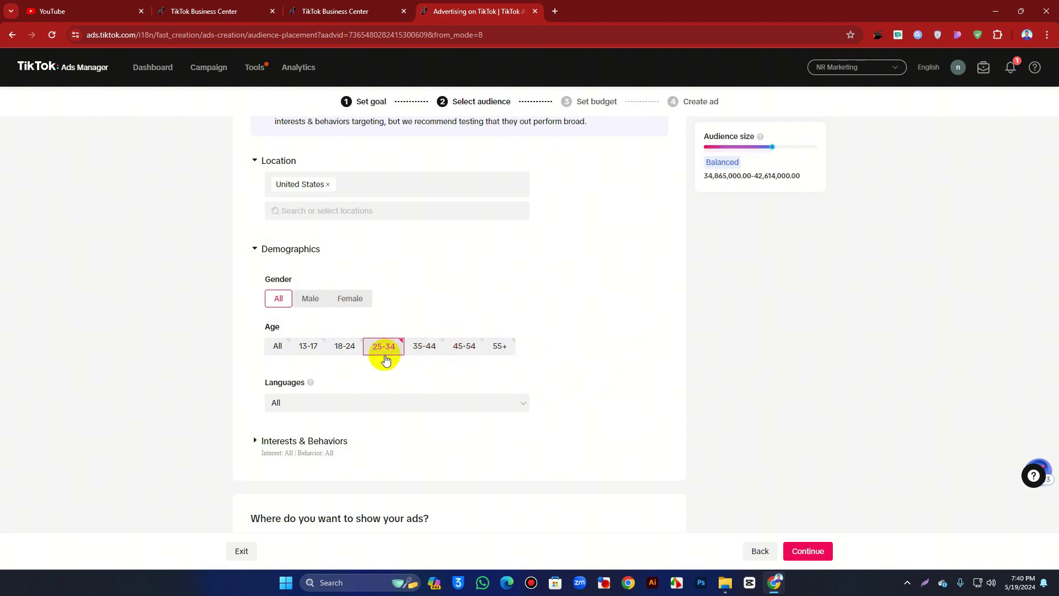
{"action": "left_click", "coordinate": [346, 348]}
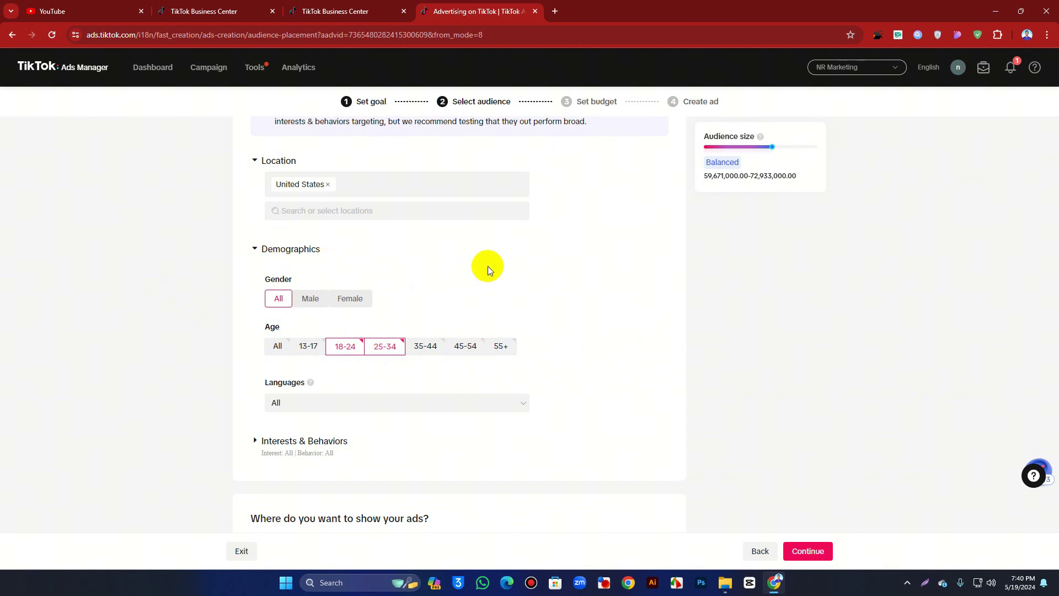
Search the audience's language options for "vi" and clear the search.
{"action": "left_click", "coordinate": [308, 399]}
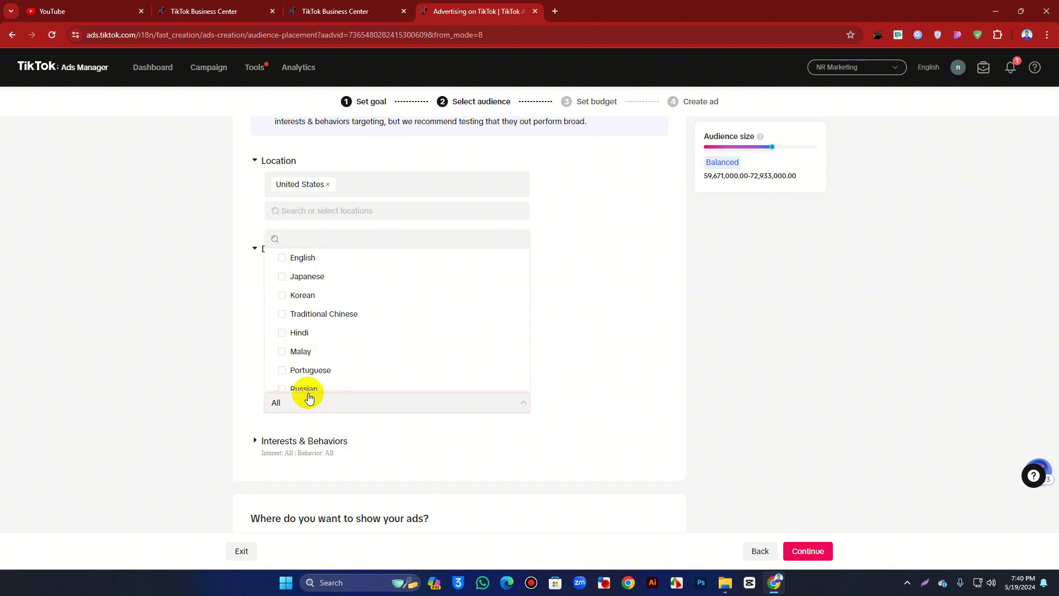
{"action": "left_click", "coordinate": [294, 241]}
{"action": "type", "text": "v"}
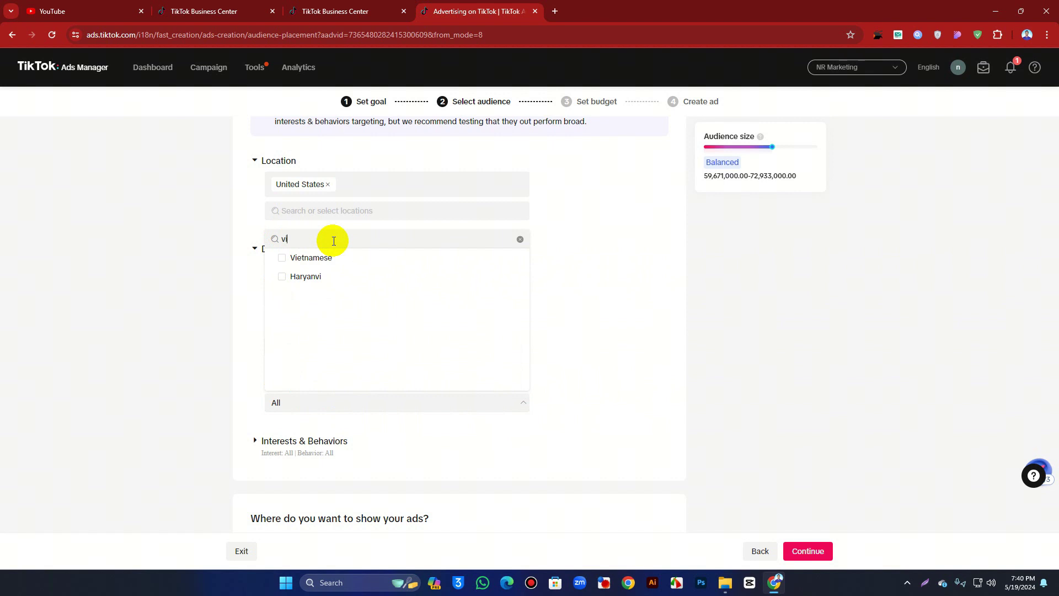
{"action": "key", "text": "BackSpace"}
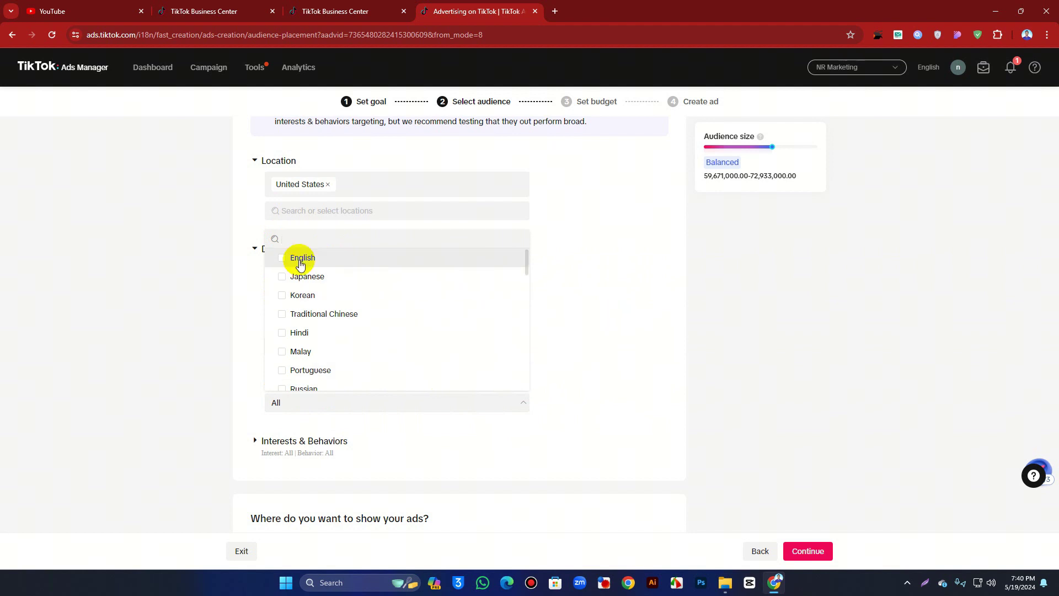
Select English as the audience language, and deselect it to return to all languages.
{"action": "left_click", "coordinate": [282, 259]}
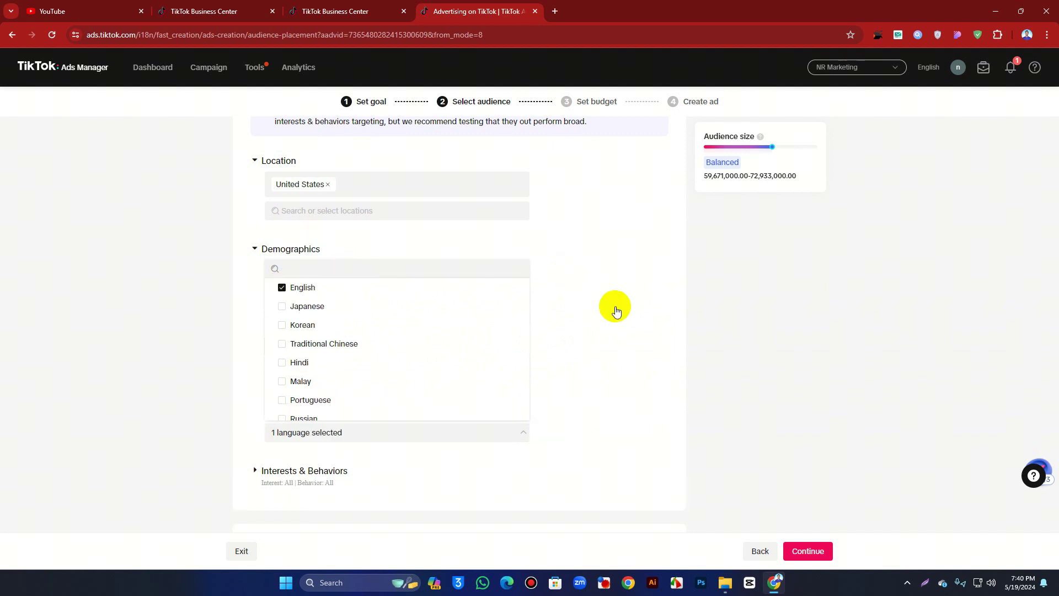
{"action": "left_click", "coordinate": [283, 288]}
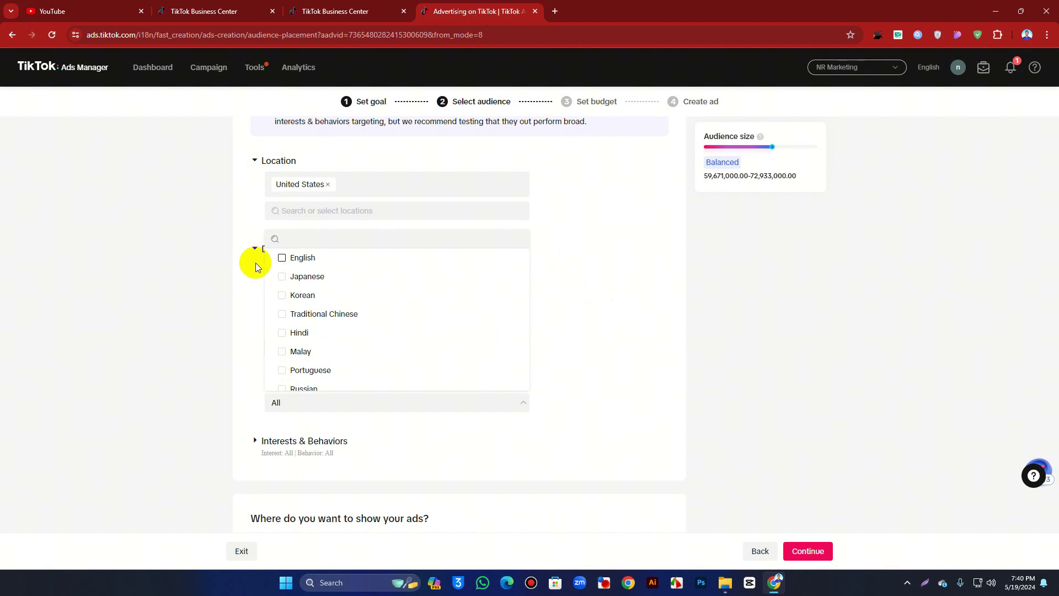
{"action": "left_click", "coordinate": [263, 274]}
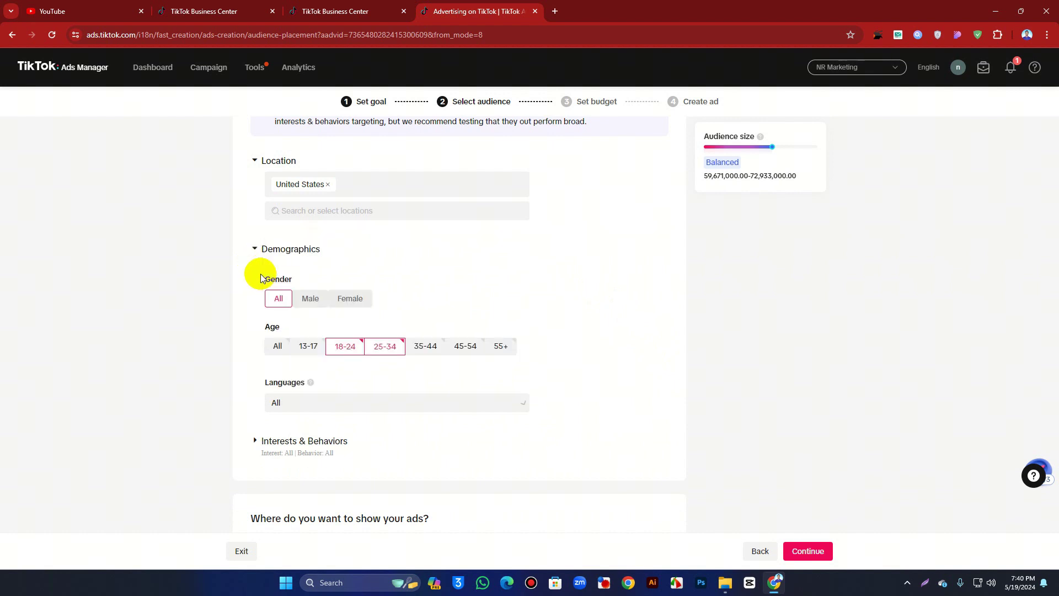
Expand Interests & Behaviors and its included interests, and view the available content categories.
{"action": "scroll", "coordinate": [346, 385], "scroll_direction": "down", "scroll_amount": 2}
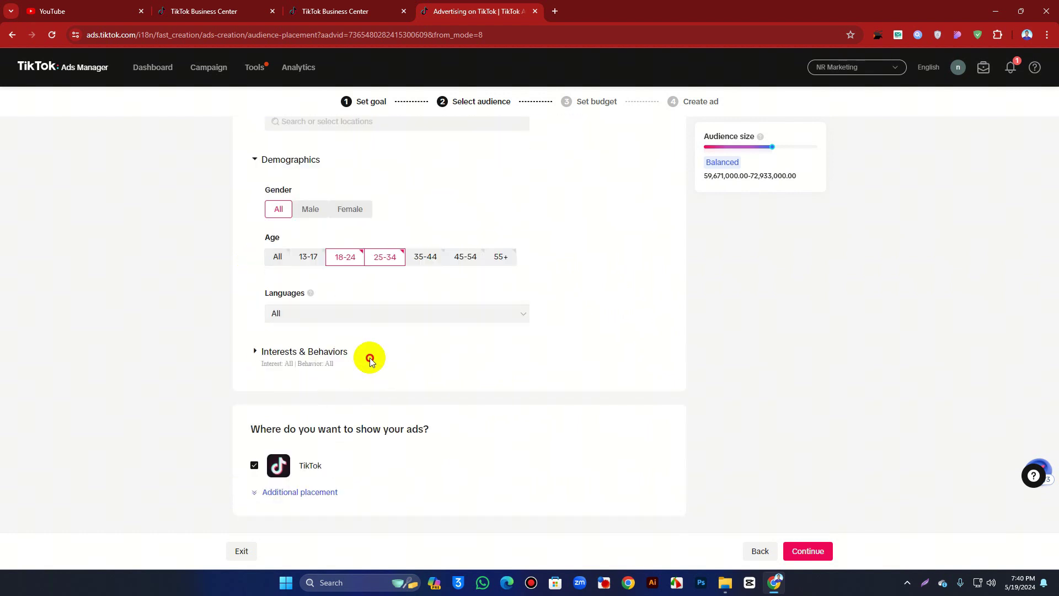
{"action": "left_click", "coordinate": [254, 350]}
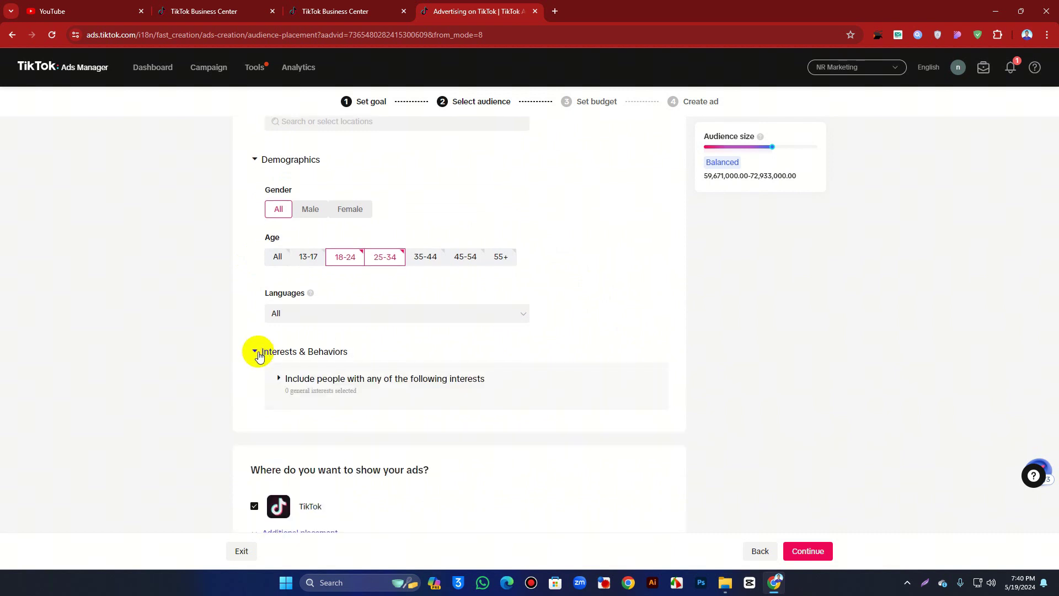
{"action": "left_click", "coordinate": [315, 381]}
{"action": "left_click", "coordinate": [341, 433]}
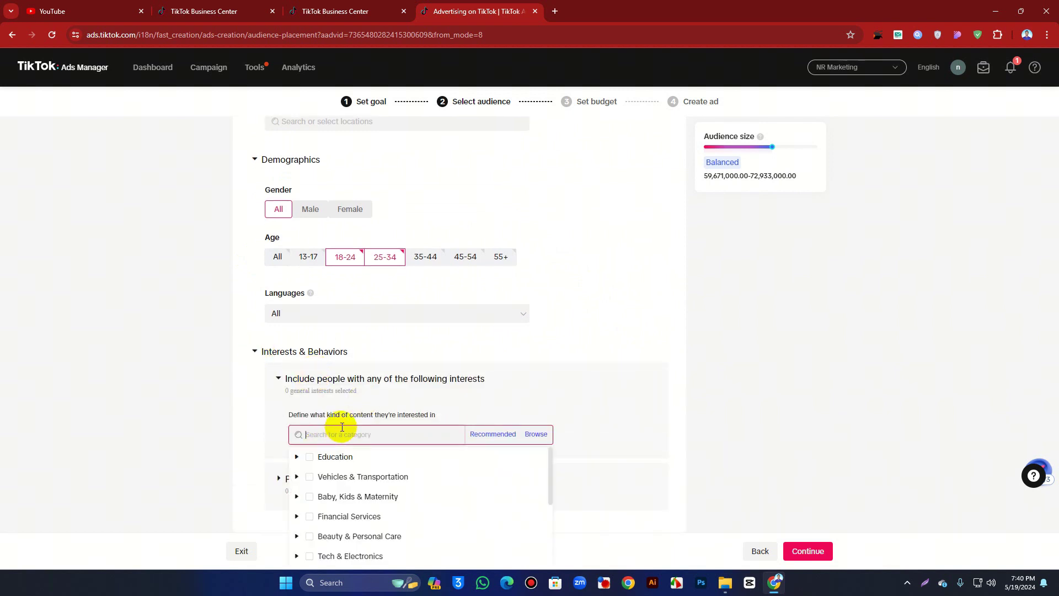
{"action": "left_click", "coordinate": [181, 276]}
{"action": "scroll", "coordinate": [643, 203], "scroll_direction": "down", "scroll_amount": 2}
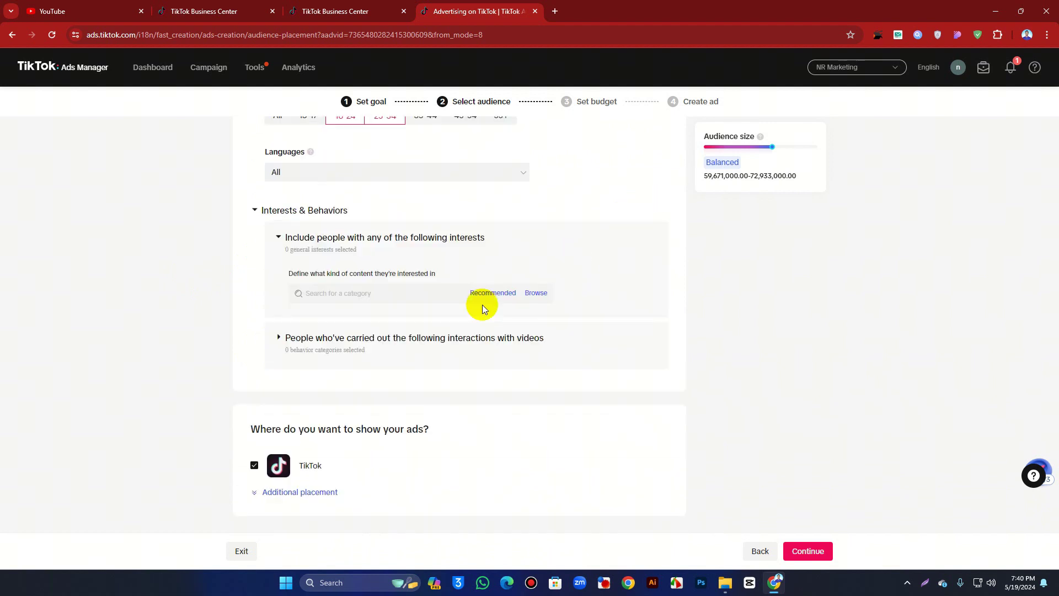
Include the Education category in the audience's interests and deselect it again.
{"action": "left_click", "coordinate": [338, 292]}
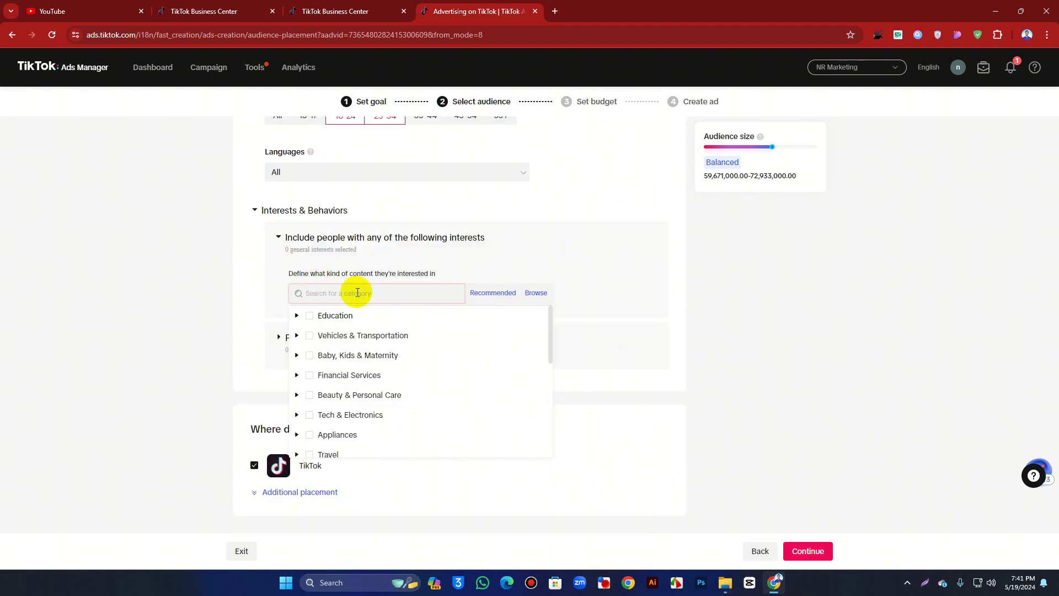
{"action": "left_click", "coordinate": [310, 317]}
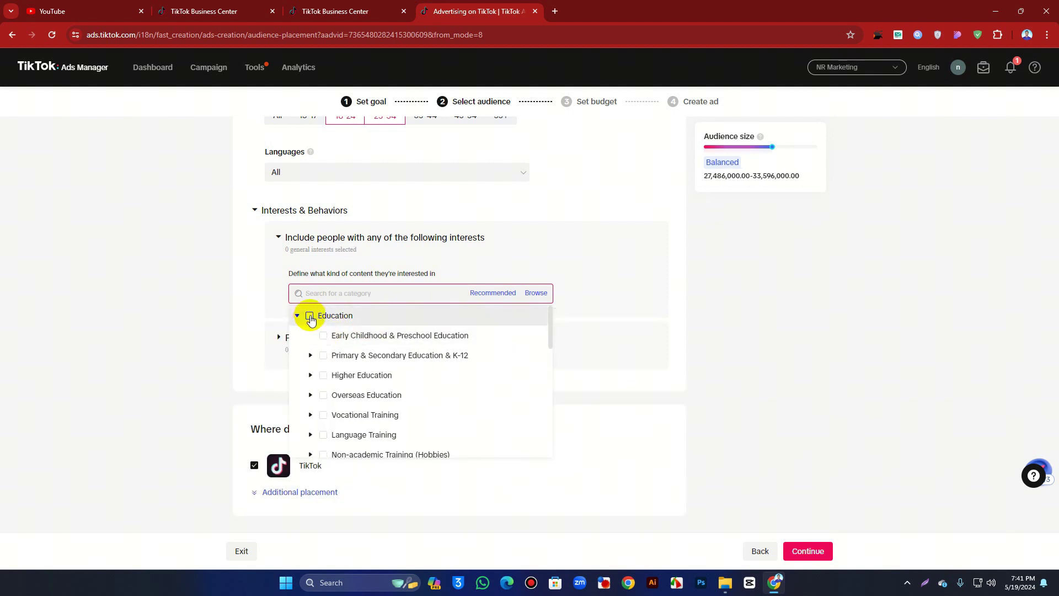
{"action": "left_click", "coordinate": [310, 316]}
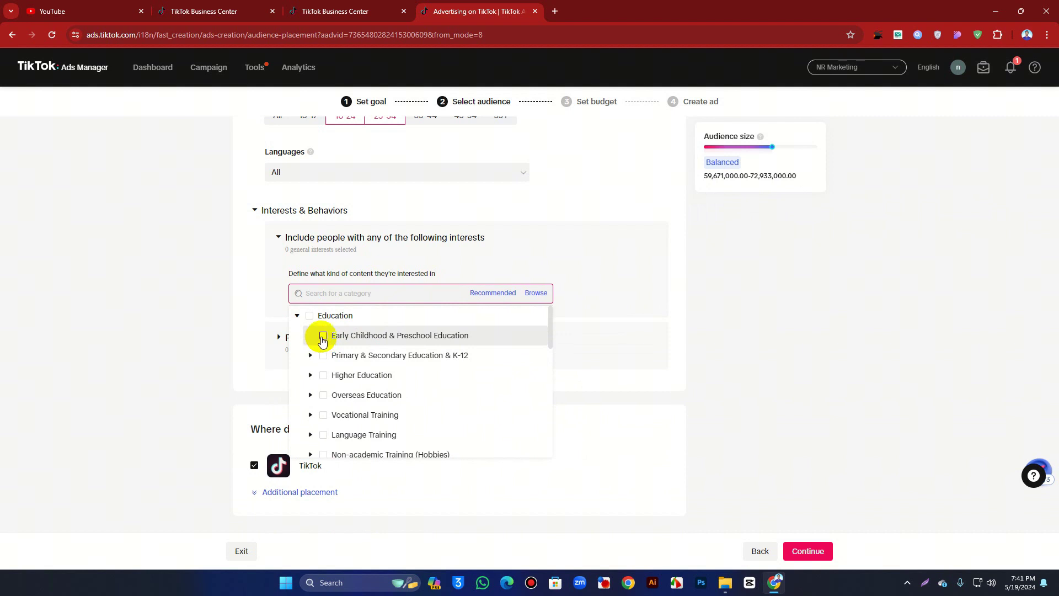
Include Early Childhood & Preschool Education in the audience's interests, plus Furniture from the recommended Home Improvement category.
{"action": "left_click", "coordinate": [323, 338]}
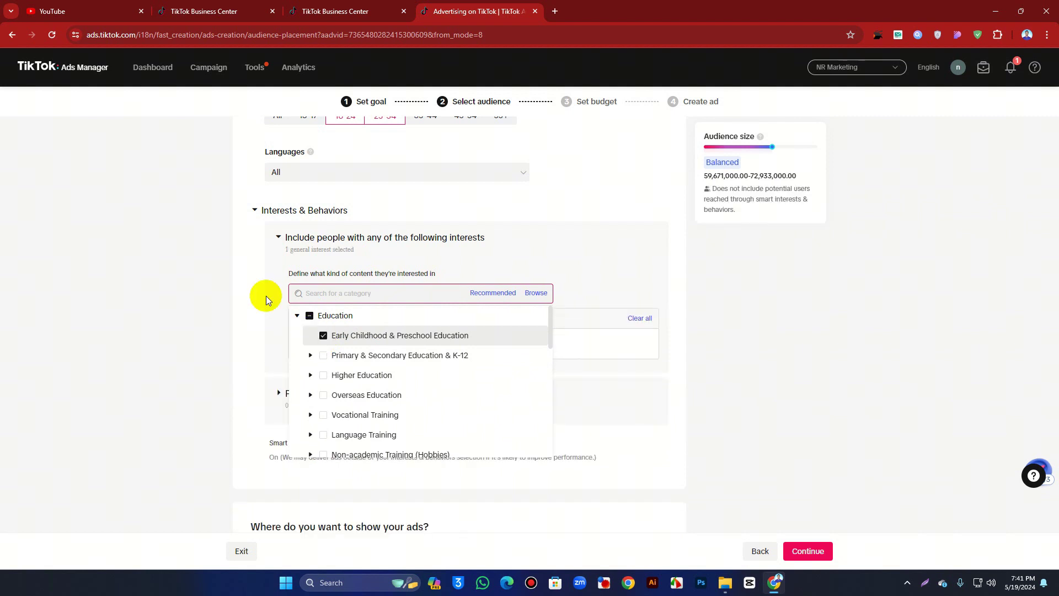
{"action": "left_click", "coordinate": [227, 262]}
{"action": "left_click", "coordinate": [506, 300]}
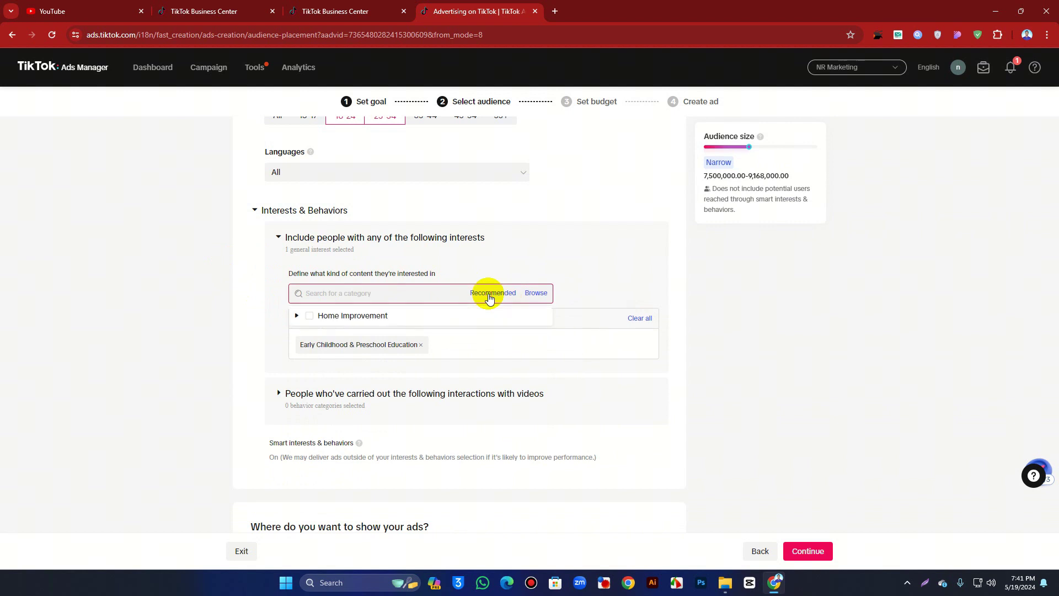
{"action": "left_click", "coordinate": [310, 318]}
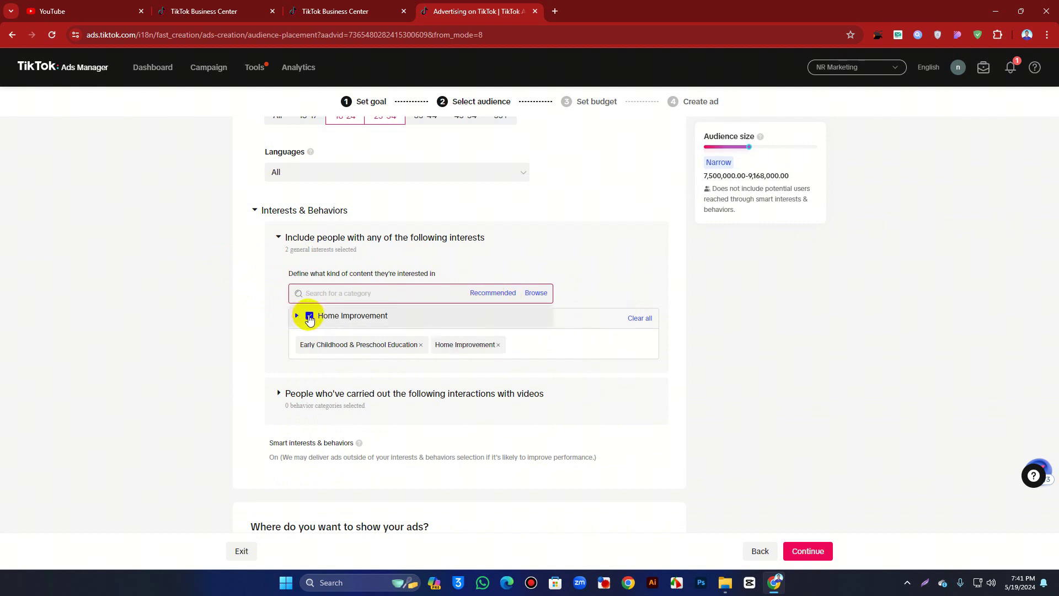
{"action": "left_click", "coordinate": [309, 318]}
{"action": "left_click", "coordinate": [296, 315]}
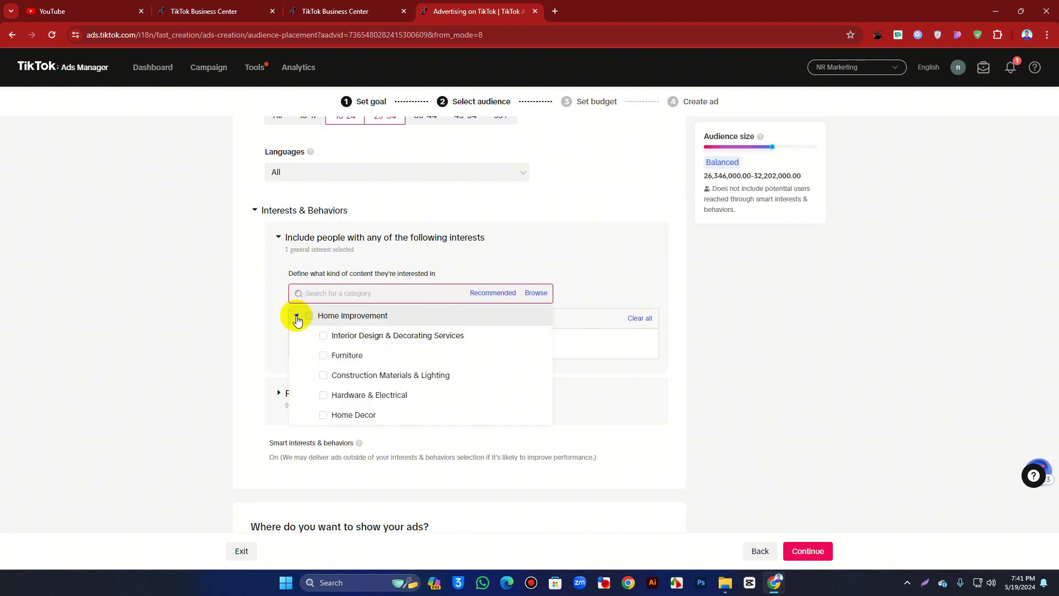
{"action": "left_click", "coordinate": [324, 356]}
{"action": "left_click", "coordinate": [666, 243]}
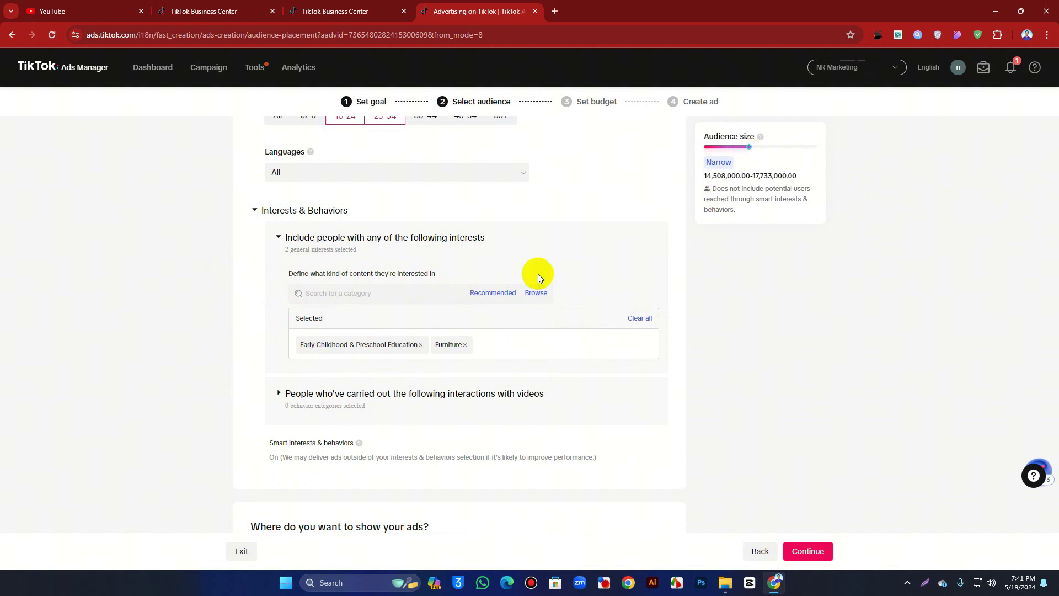
Browse the interest categories, search them for "student", and clear the search.
{"action": "left_click", "coordinate": [538, 295]}
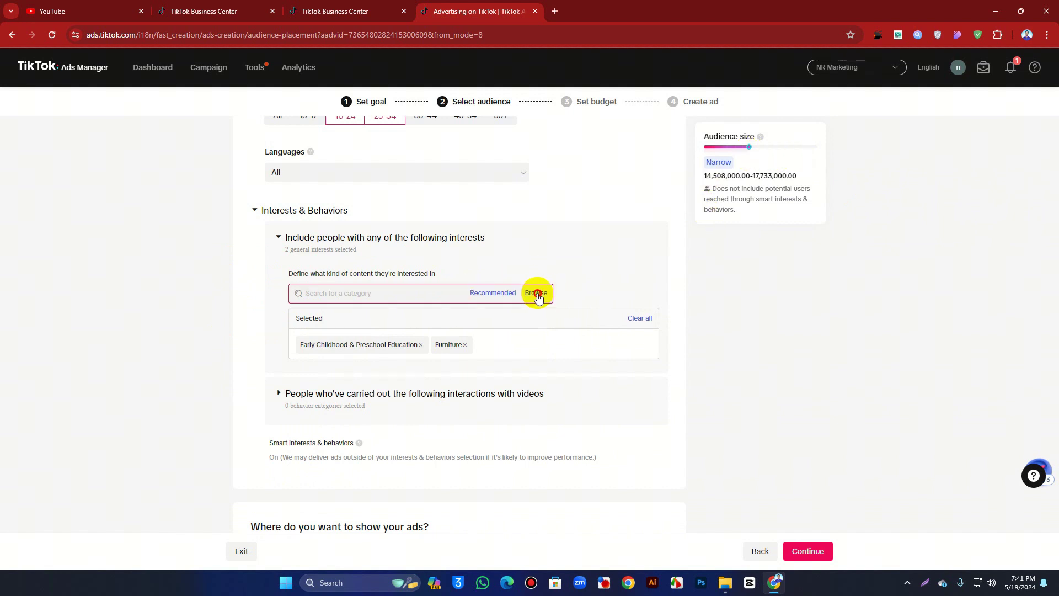
{"action": "left_click", "coordinate": [372, 301]}
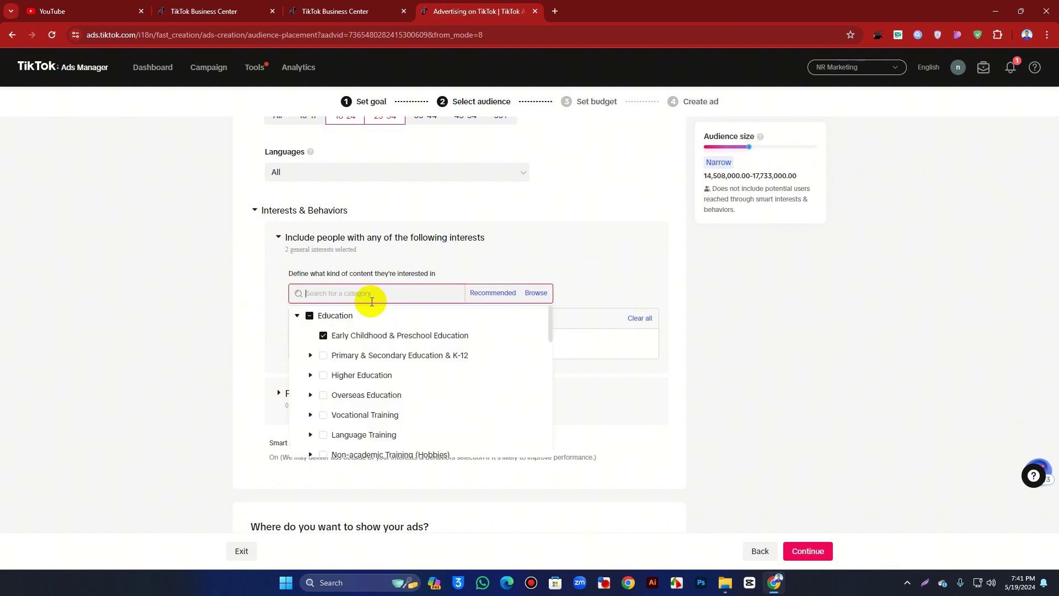
{"action": "type", "text": "stu"}
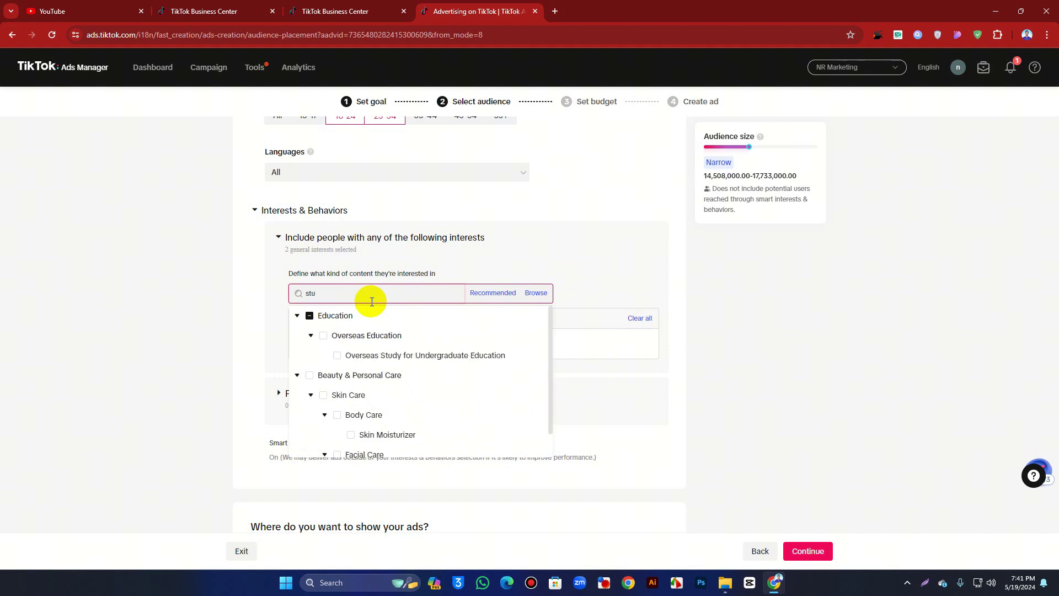
{"action": "type", "text": "dent"}
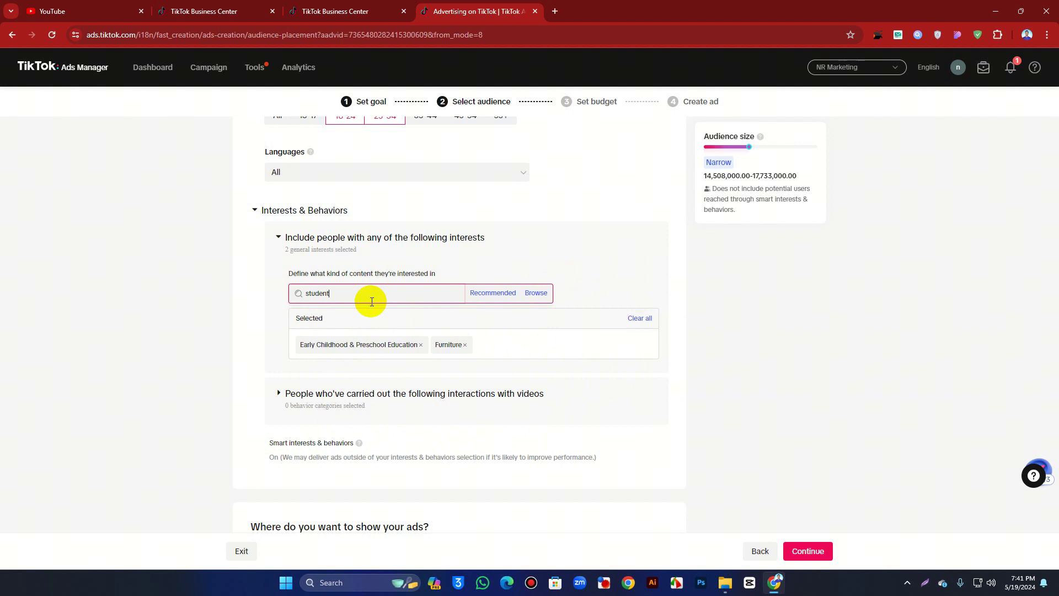
{"action": "key", "text": "BackSpace"}
{"action": "key", "text": "BackSpace"}
{"action": "key", "text": "BackSpace"}
{"action": "key", "text": "BackSpace"}
{"action": "key", "text": "BackSpace"}
{"action": "key", "text": "BackSpace"}
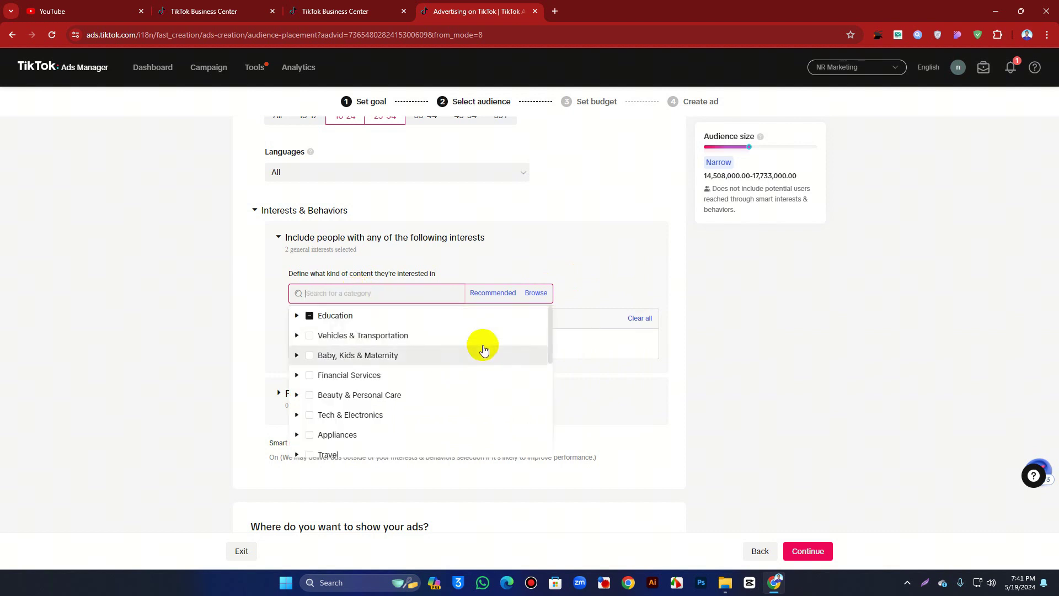
{"action": "left_click", "coordinate": [764, 333]}
Expand the video interactions section and include all video-related actions: Watched till end, Liked, Commented and Shared.
{"action": "scroll", "coordinate": [300, 355], "scroll_direction": "down", "scroll_amount": 2}
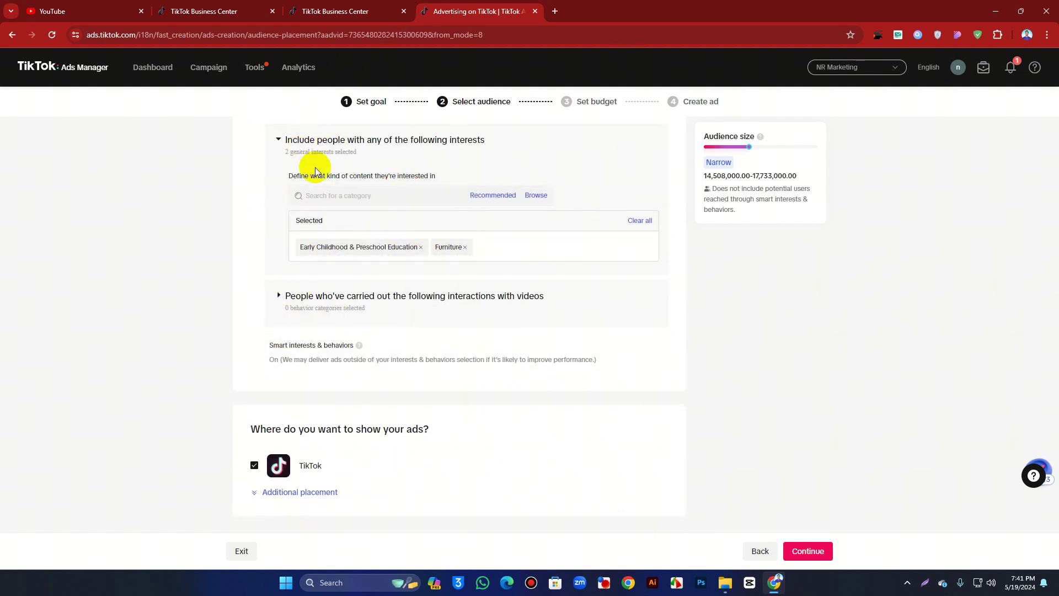
{"action": "left_click", "coordinate": [304, 299]}
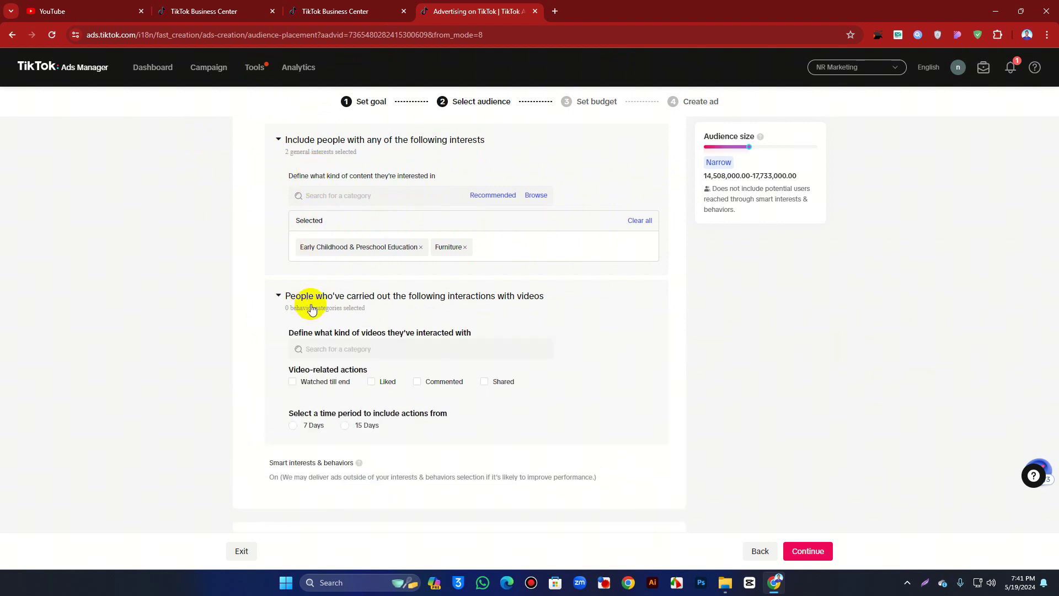
{"action": "left_click", "coordinate": [353, 349]}
{"action": "left_click", "coordinate": [228, 330]}
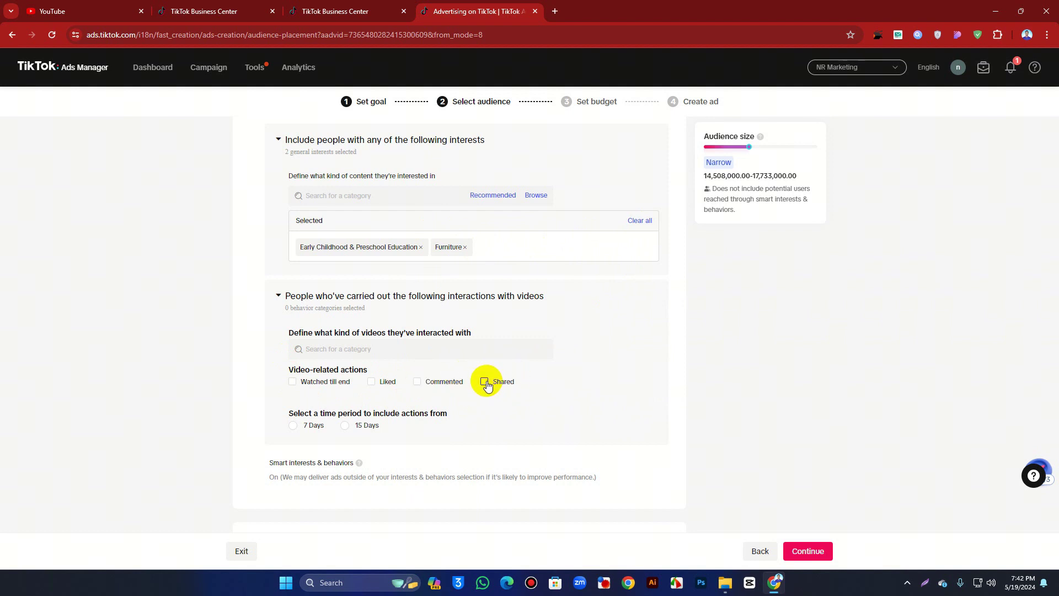
{"action": "left_click", "coordinate": [485, 383]}
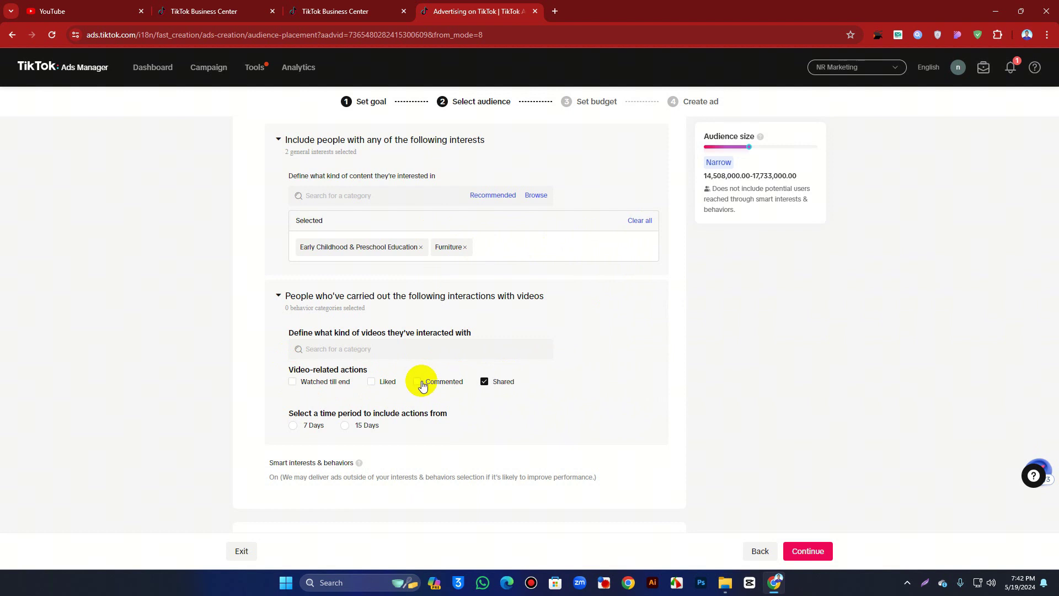
{"action": "left_click", "coordinate": [371, 381]}
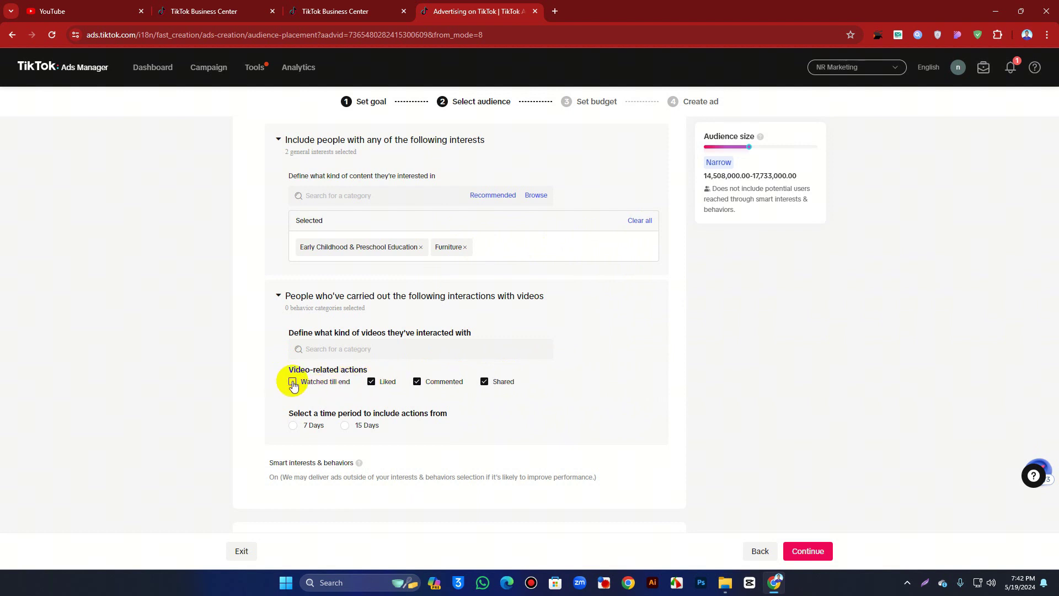
{"action": "left_click", "coordinate": [293, 383]}
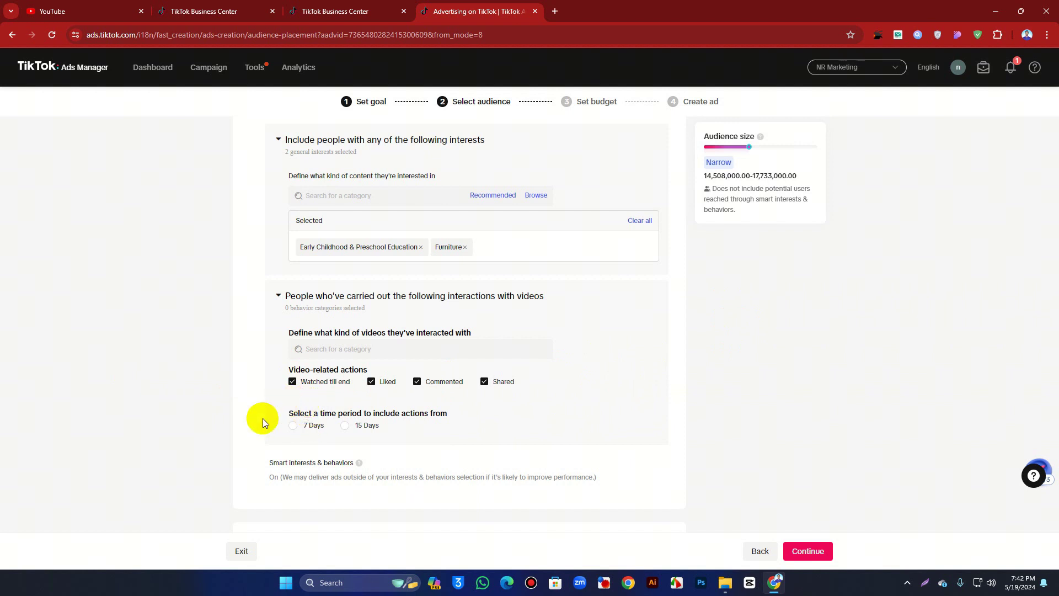
Set the time period for including video actions to 7 Days.
{"action": "scroll", "coordinate": [336, 387], "scroll_direction": "down", "scroll_amount": 2}
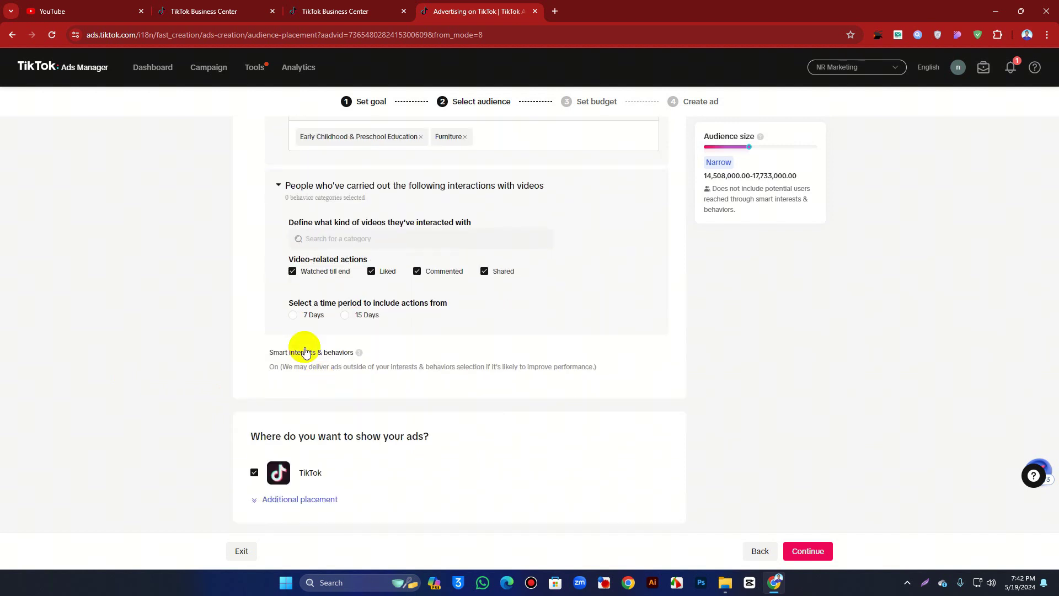
{"action": "left_click", "coordinate": [291, 315]}
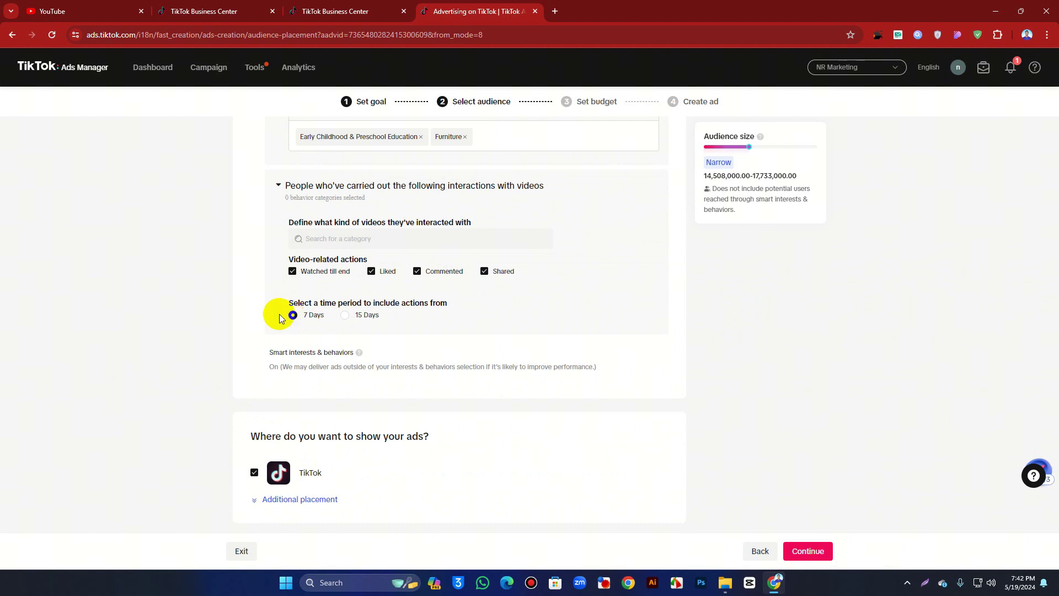
{"action": "left_click", "coordinate": [648, 363]}
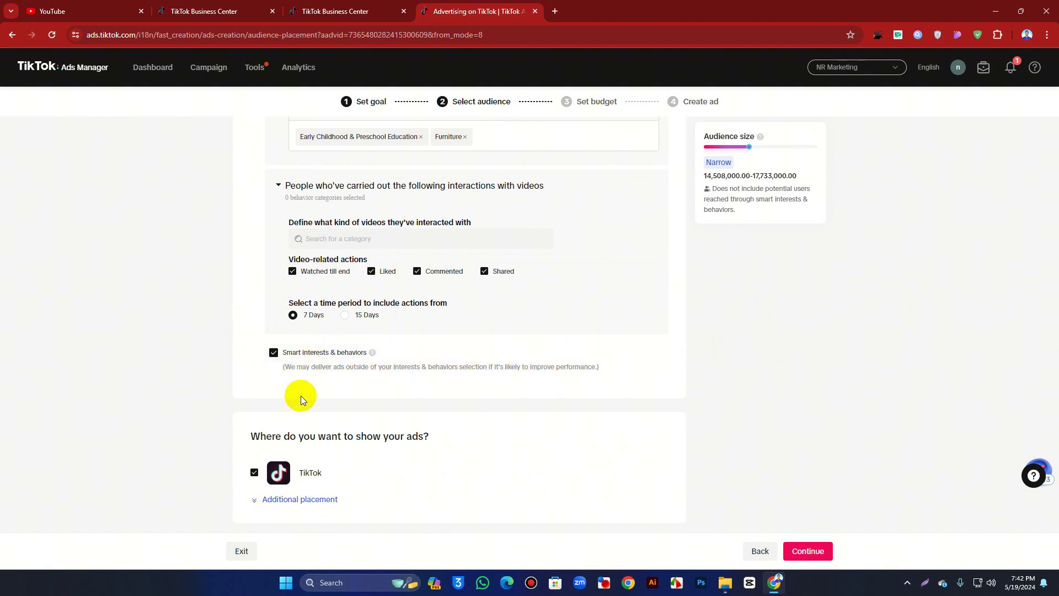
Show the additional ad placements, select Pangle and deselect it, and hide them again.
{"action": "left_click", "coordinate": [291, 500]}
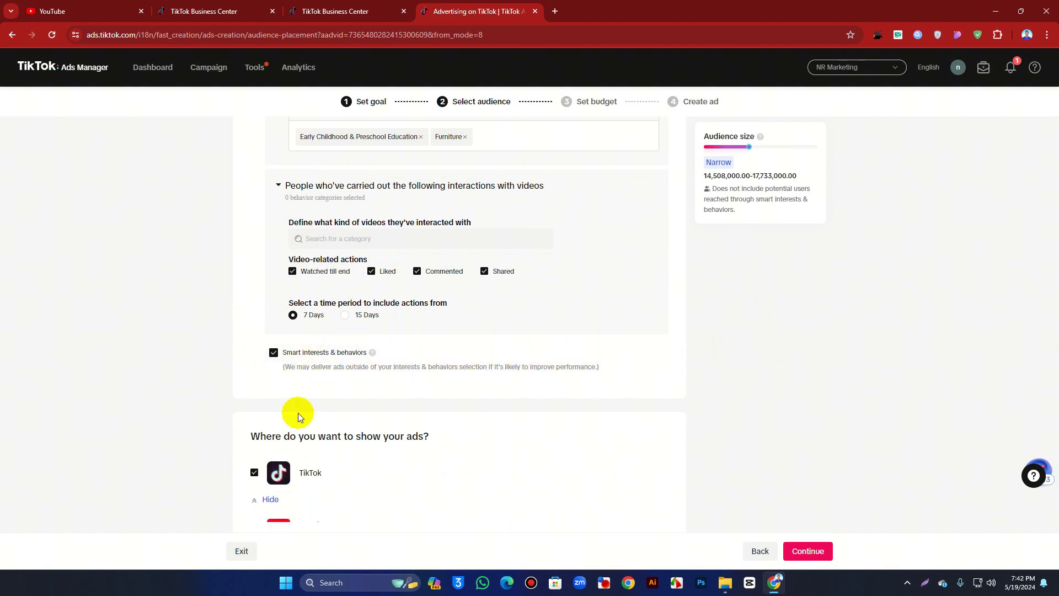
{"action": "scroll", "coordinate": [303, 402], "scroll_direction": "down", "scroll_amount": 1}
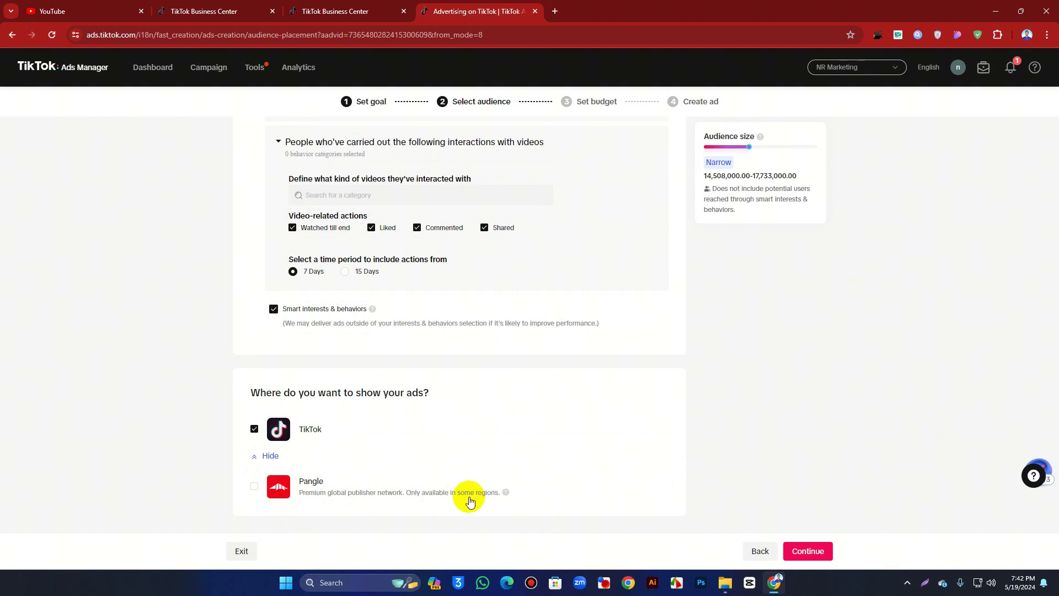
{"action": "left_click", "coordinate": [255, 487]}
{"action": "left_click", "coordinate": [255, 487]}
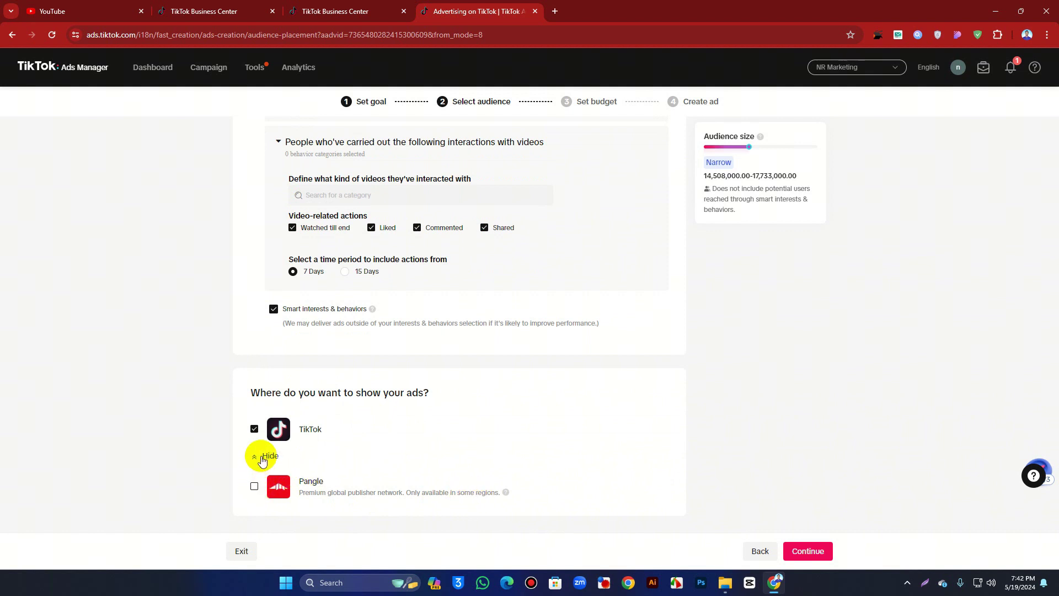
{"action": "left_click", "coordinate": [264, 456]}
Review the audience settings from location to interests and try to continue to the budget stage.
{"action": "scroll", "coordinate": [466, 338], "scroll_direction": "up", "scroll_amount": 3}
{"action": "scroll", "coordinate": [468, 337], "scroll_direction": "up", "scroll_amount": 6}
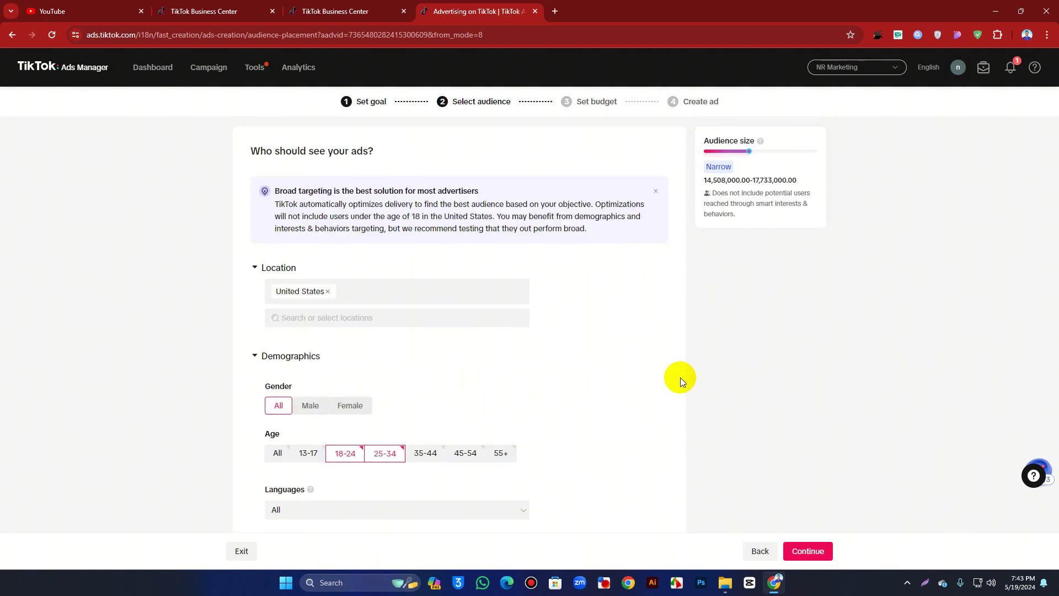
{"action": "scroll", "coordinate": [680, 378], "scroll_direction": "down", "scroll_amount": 5}
{"action": "left_click", "coordinate": [827, 552]}
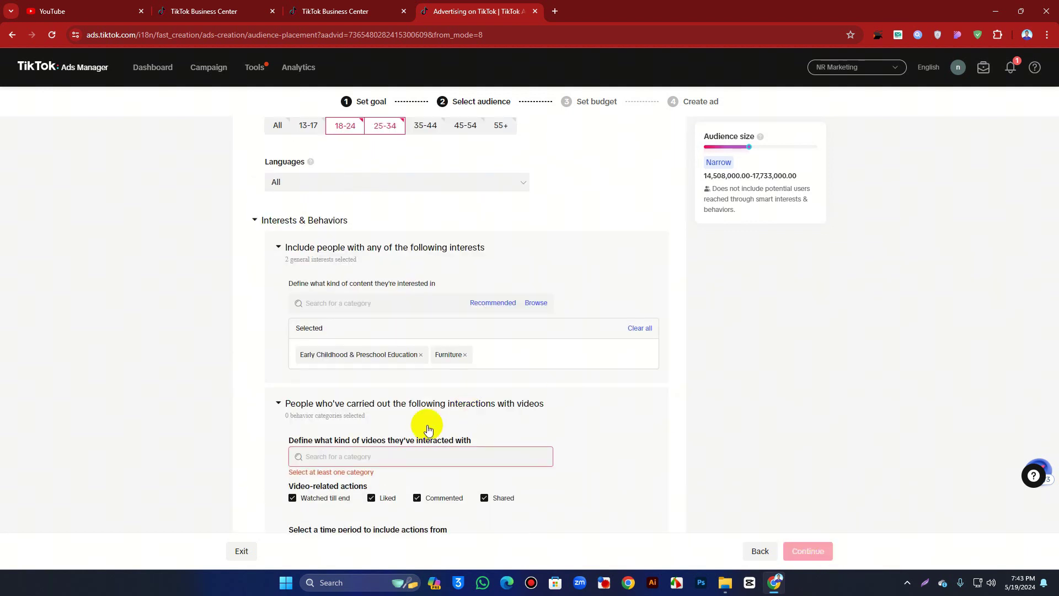
Look through the video interaction categories and select Entertainment as the kind of videos people have interacted with.
{"action": "left_click", "coordinate": [381, 448]}
{"action": "left_click", "coordinate": [449, 439]}
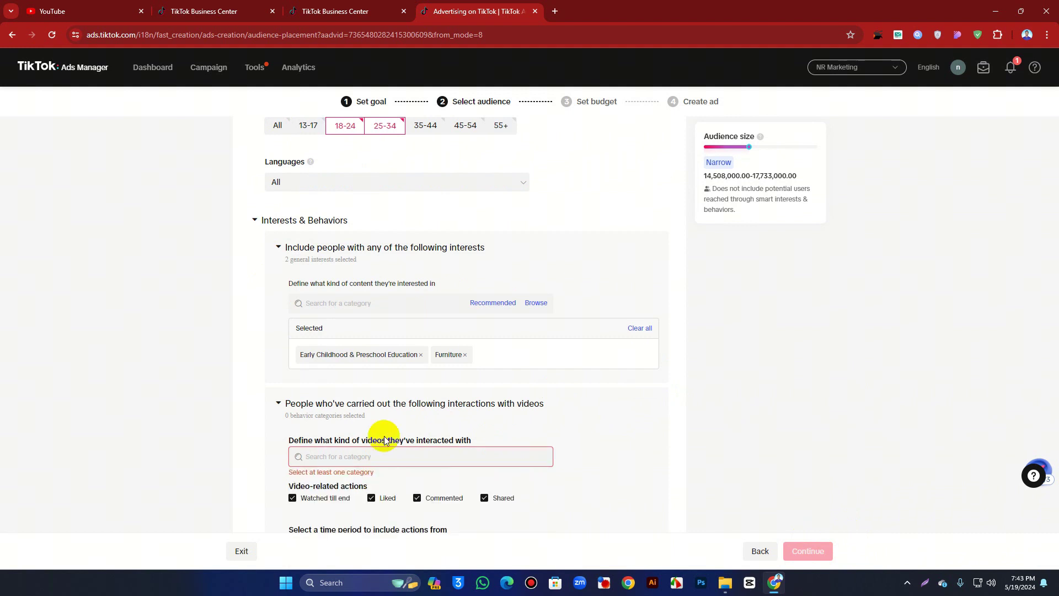
{"action": "scroll", "coordinate": [283, 307], "scroll_direction": "down", "scroll_amount": 3}
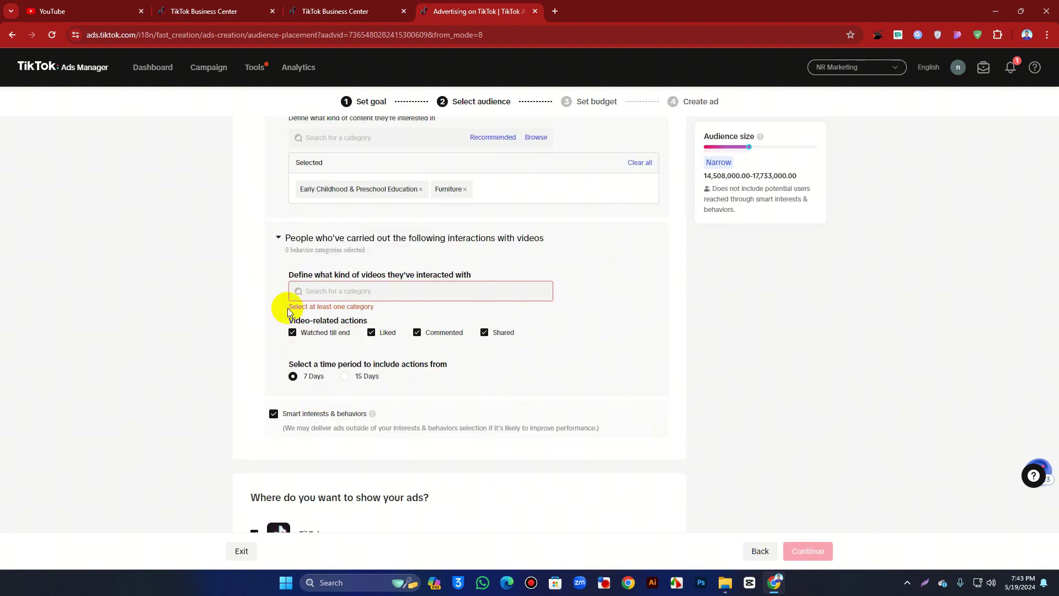
{"action": "left_click", "coordinate": [326, 290]}
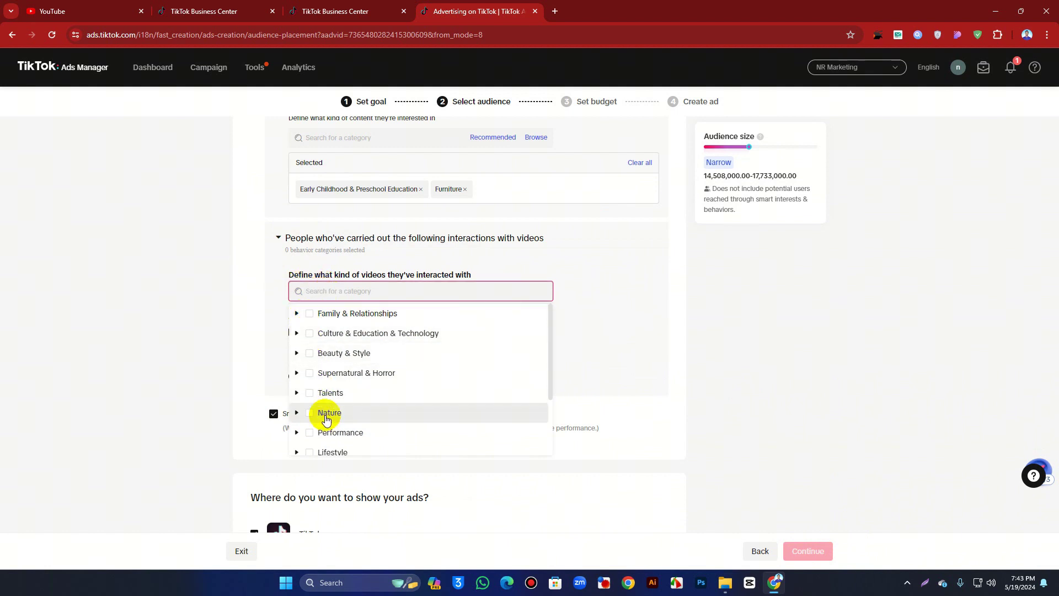
{"action": "scroll", "coordinate": [325, 419], "scroll_direction": "down", "scroll_amount": 2}
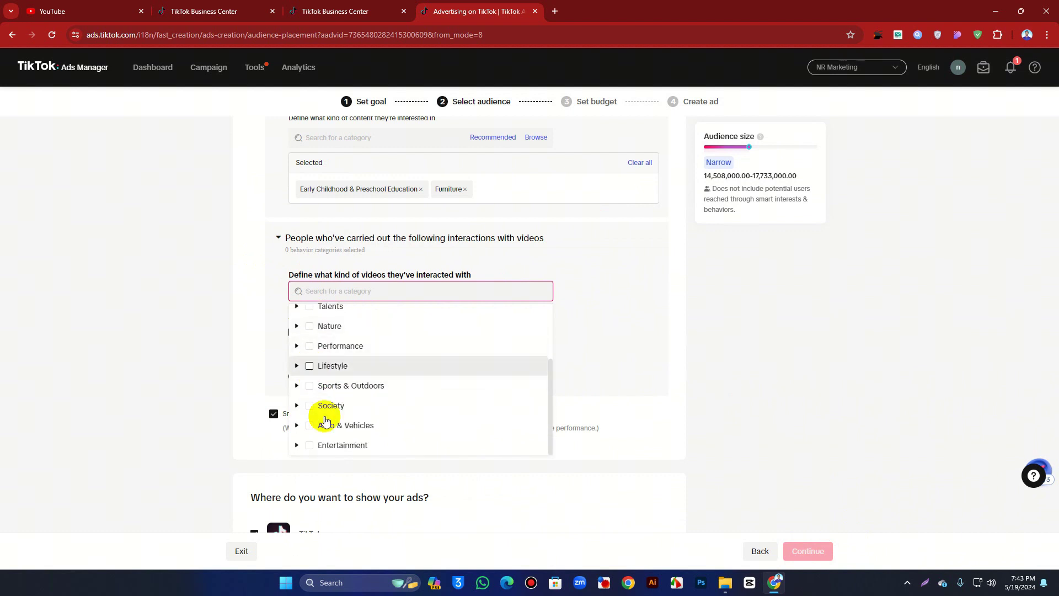
{"action": "scroll", "coordinate": [324, 402], "scroll_direction": "down", "scroll_amount": 1}
{"action": "left_click", "coordinate": [310, 389]}
{"action": "left_click", "coordinate": [176, 334]}
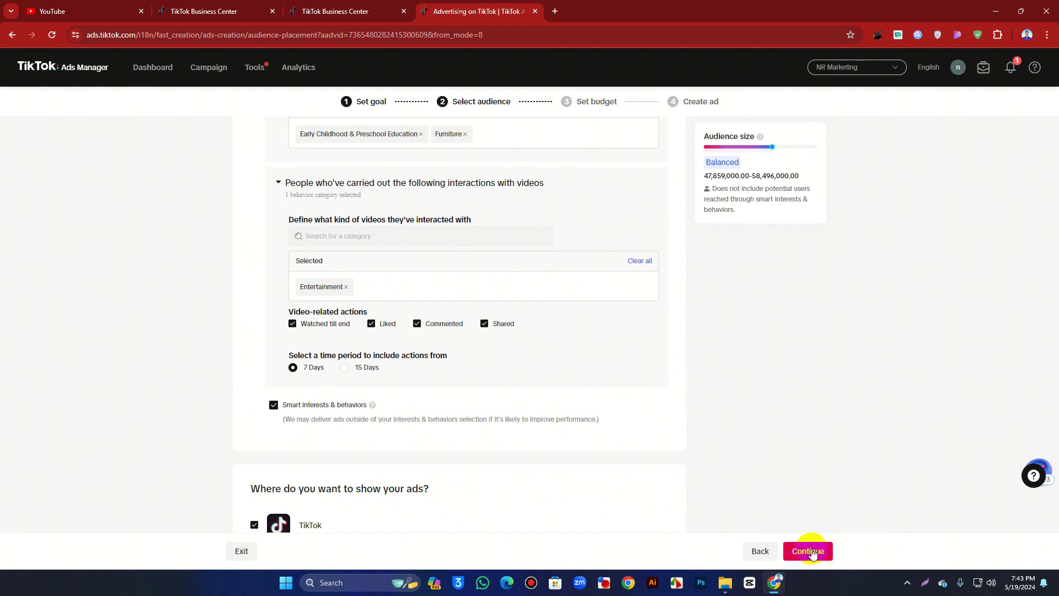
Continue to the budget stage, revisit the audience selection stage, and return to the budget.
{"action": "mouse_move", "coordinate": [373, 404]}
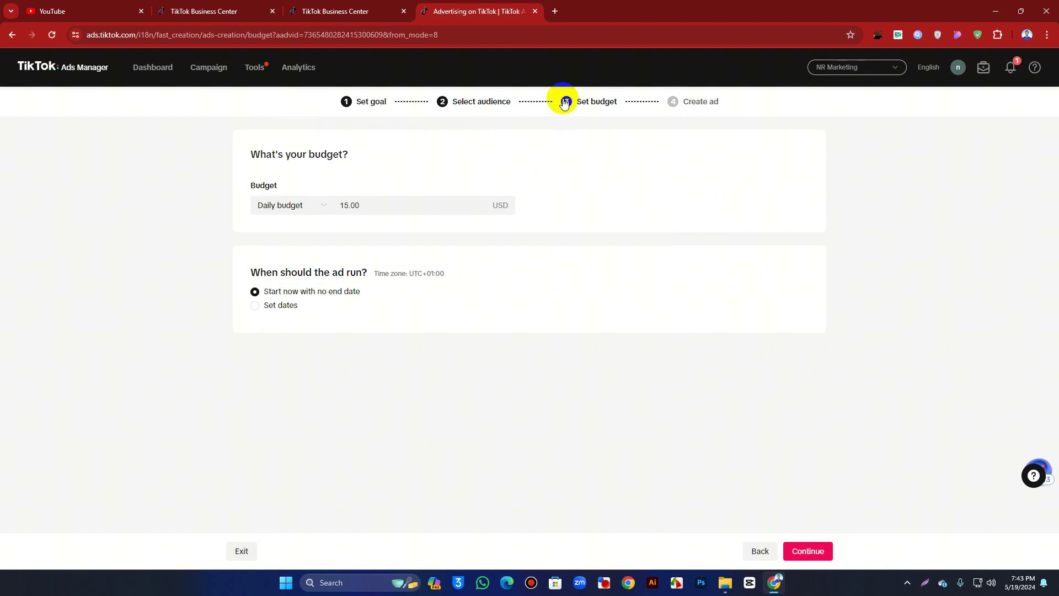
{"action": "left_click", "coordinate": [483, 101]}
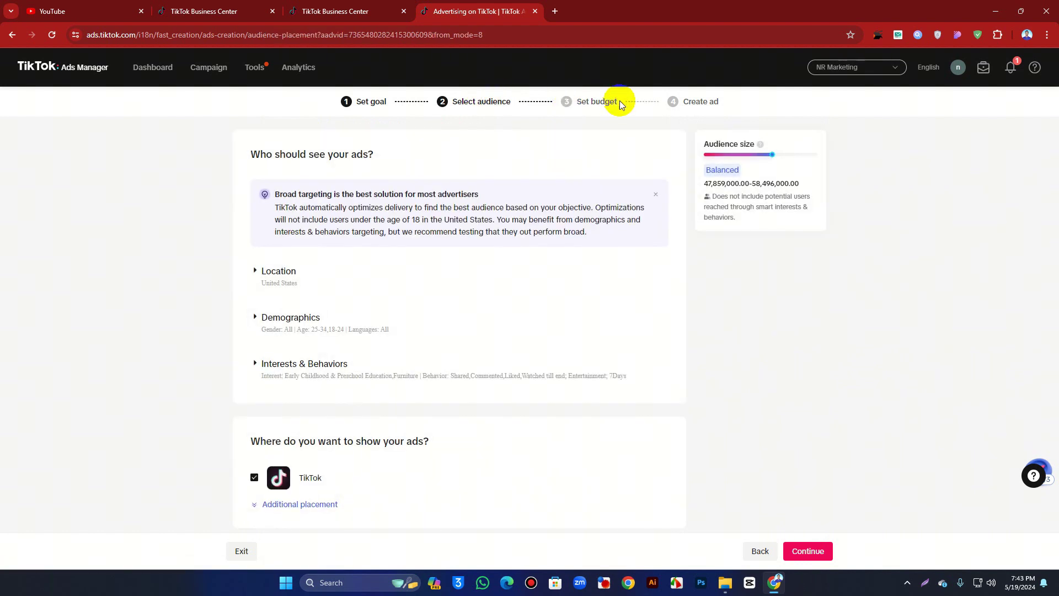
{"action": "left_click", "coordinate": [809, 551]}
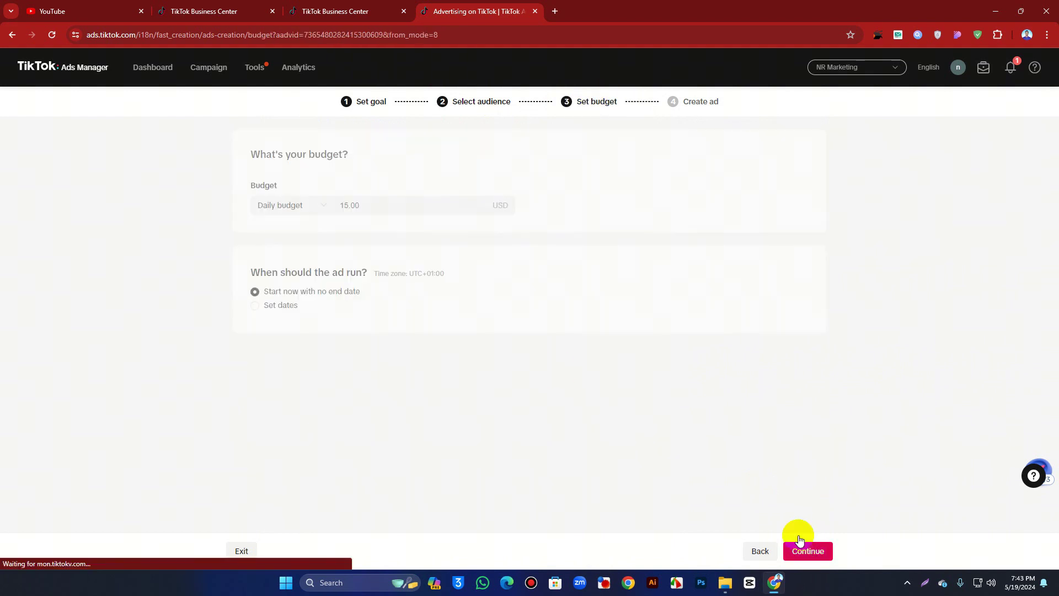
View the budget type options, keep Daily budget, and set its amount to 1 USD.
{"action": "left_click", "coordinate": [282, 206]}
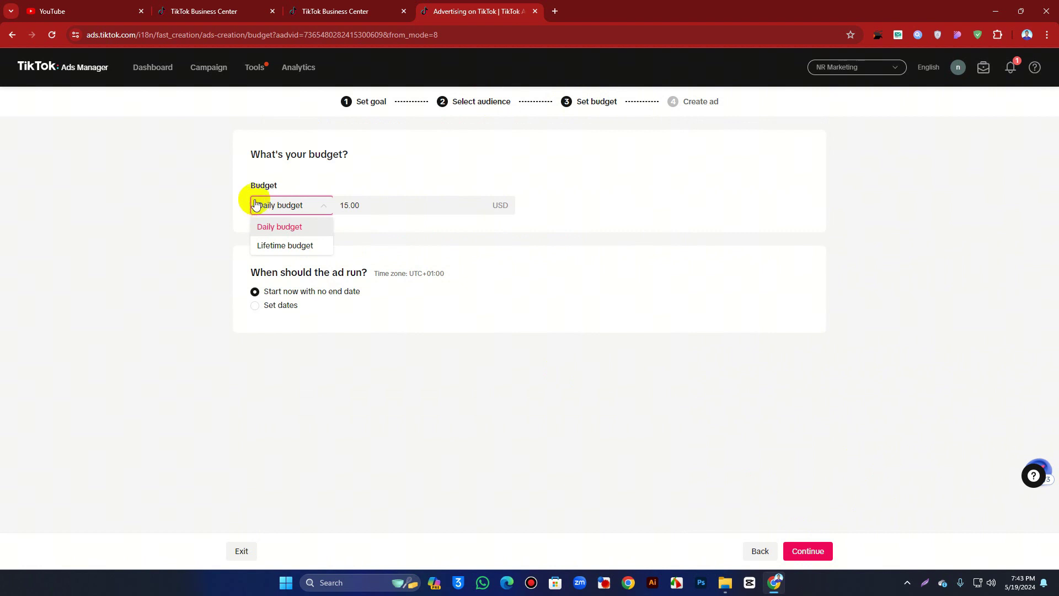
{"action": "double_click", "coordinate": [342, 206]}
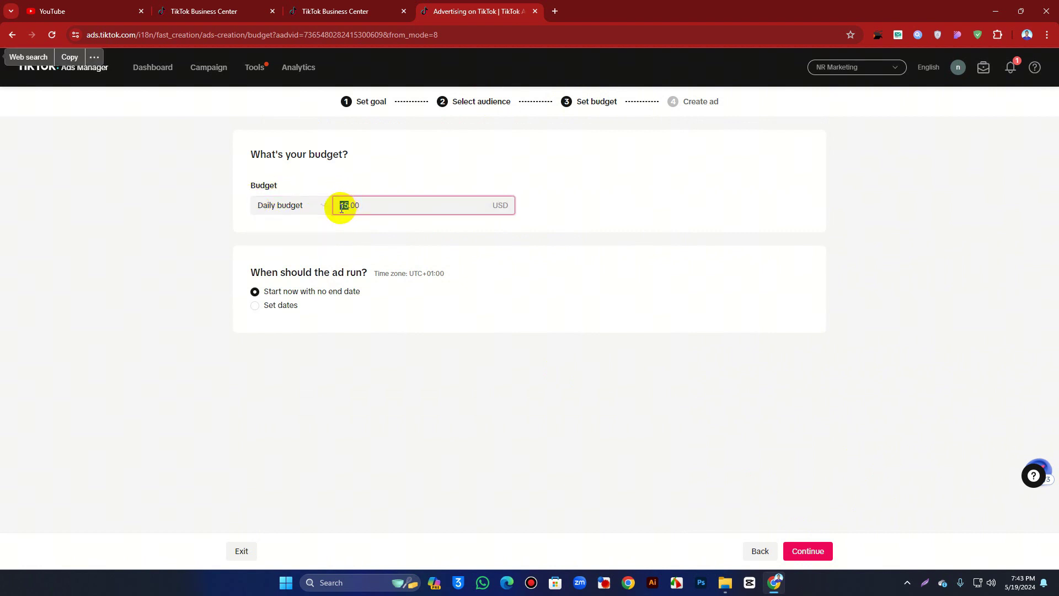
{"action": "type", "text": "1"}
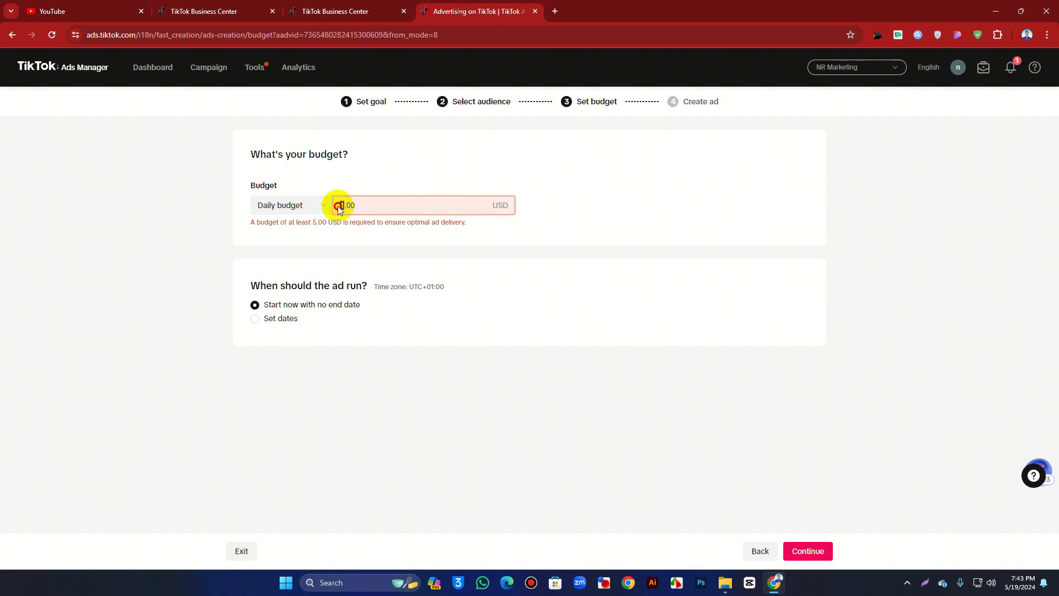
Set the daily budget to 5 USD.
{"action": "left_click_drag", "start_coordinate": [345, 205], "coordinate": [332, 210]}
{"action": "type", "text": "5"}
{"action": "left_click", "coordinate": [147, 201]}
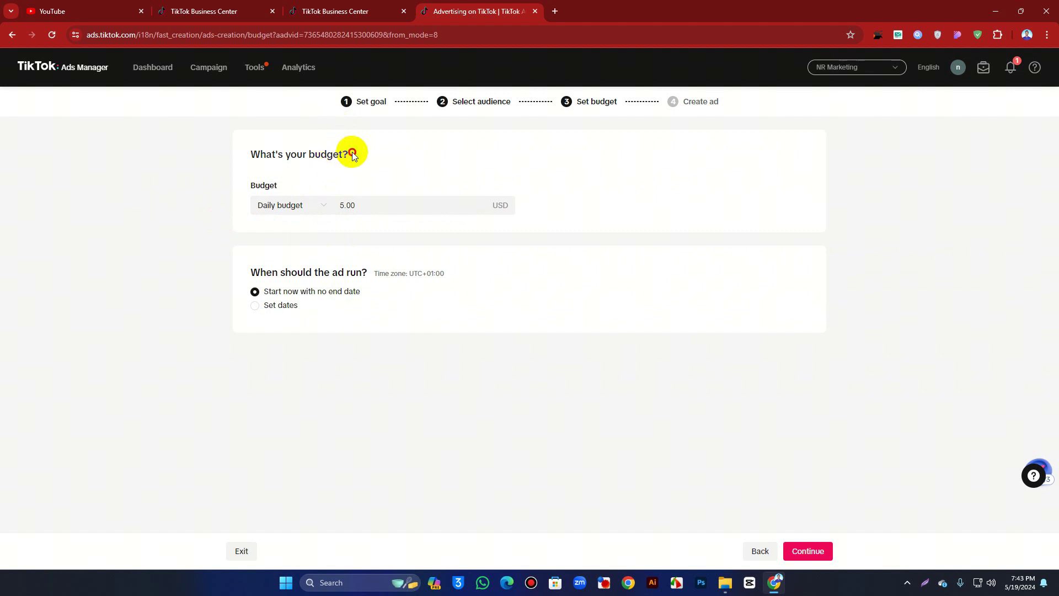
{"action": "left_click_drag", "start_coordinate": [352, 154], "coordinate": [250, 154]}
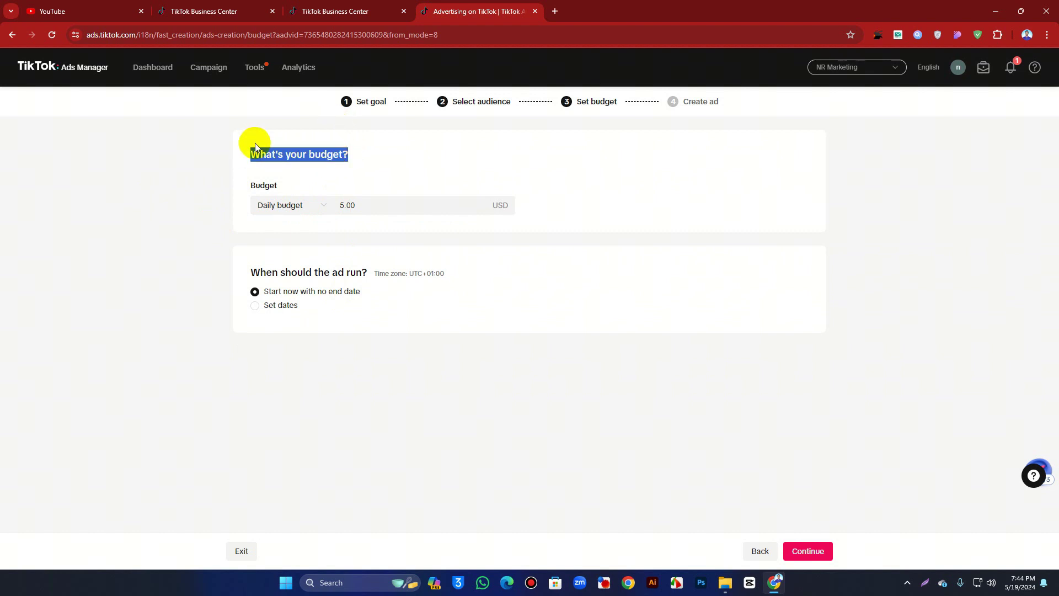
{"action": "left_click", "coordinate": [345, 207]}
{"action": "left_click_drag", "start_coordinate": [344, 206], "coordinate": [339, 207]}
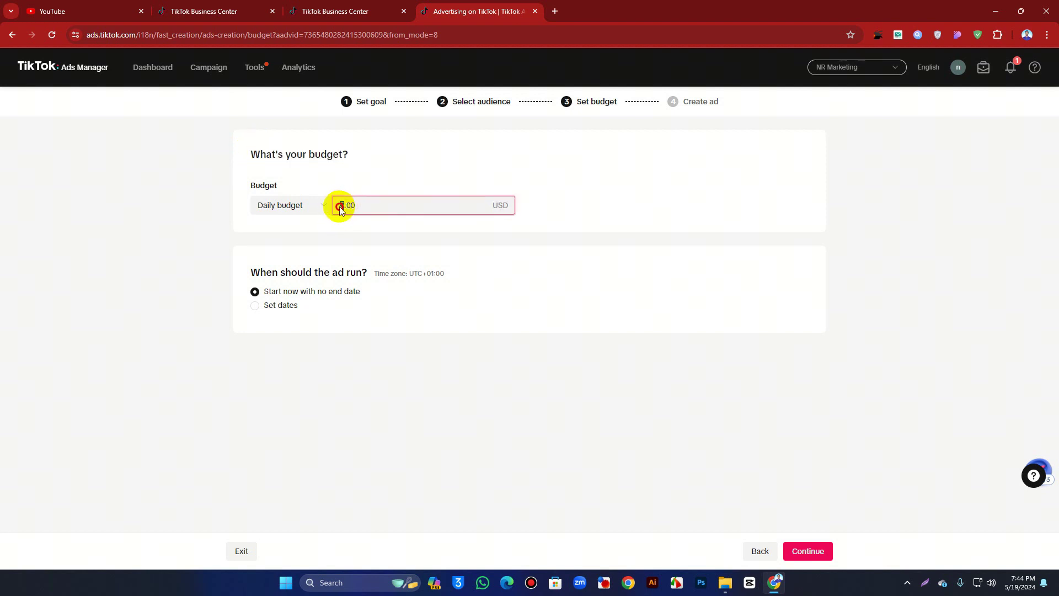
{"action": "left_click", "coordinate": [380, 174]}
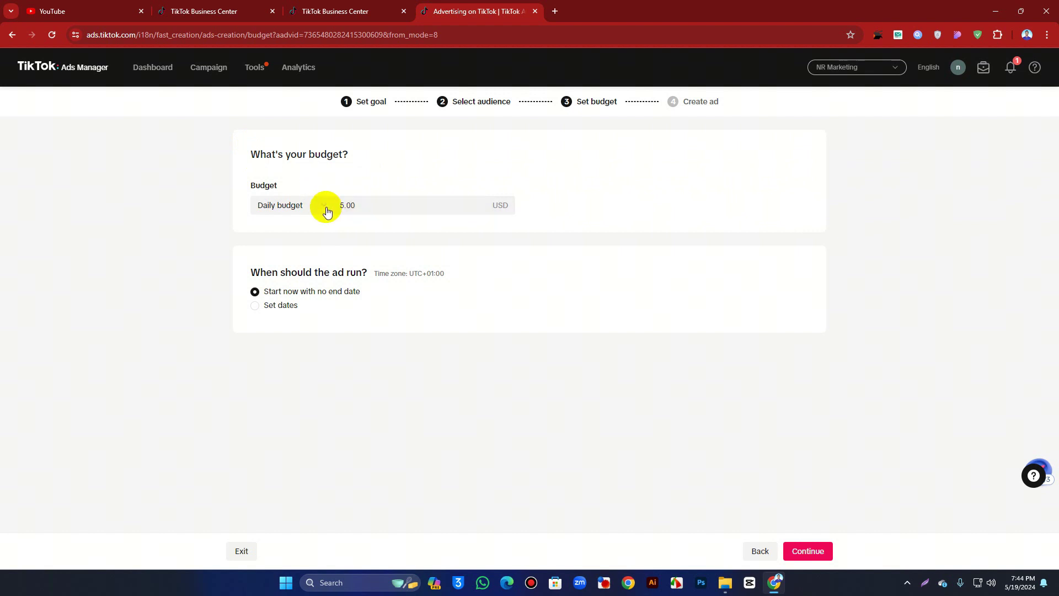
{"action": "left_click_drag", "start_coordinate": [343, 205], "coordinate": [336, 208]}
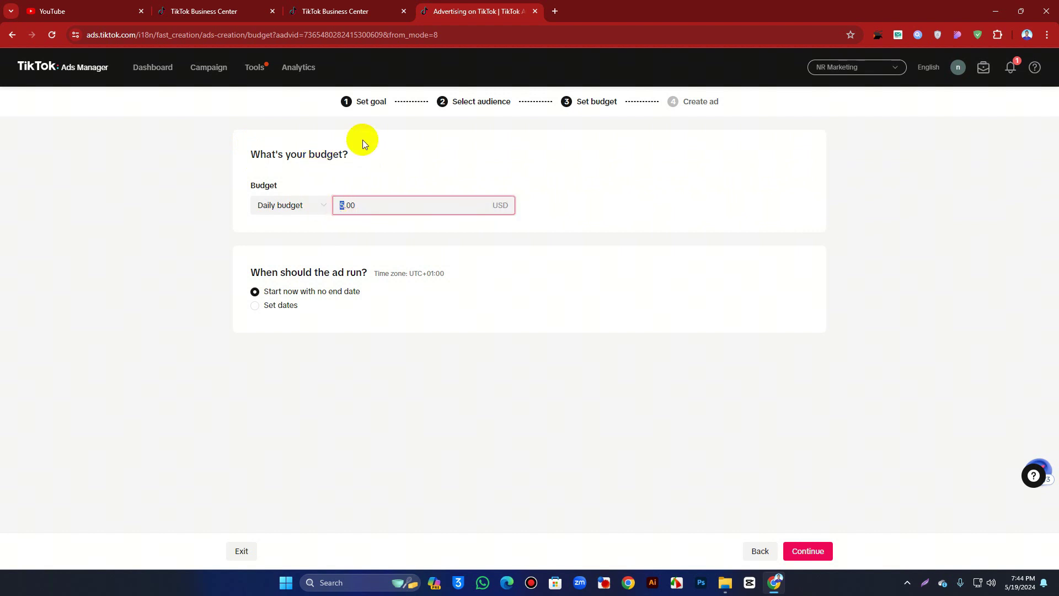
{"action": "left_click_drag", "start_coordinate": [365, 148], "coordinate": [252, 152]}
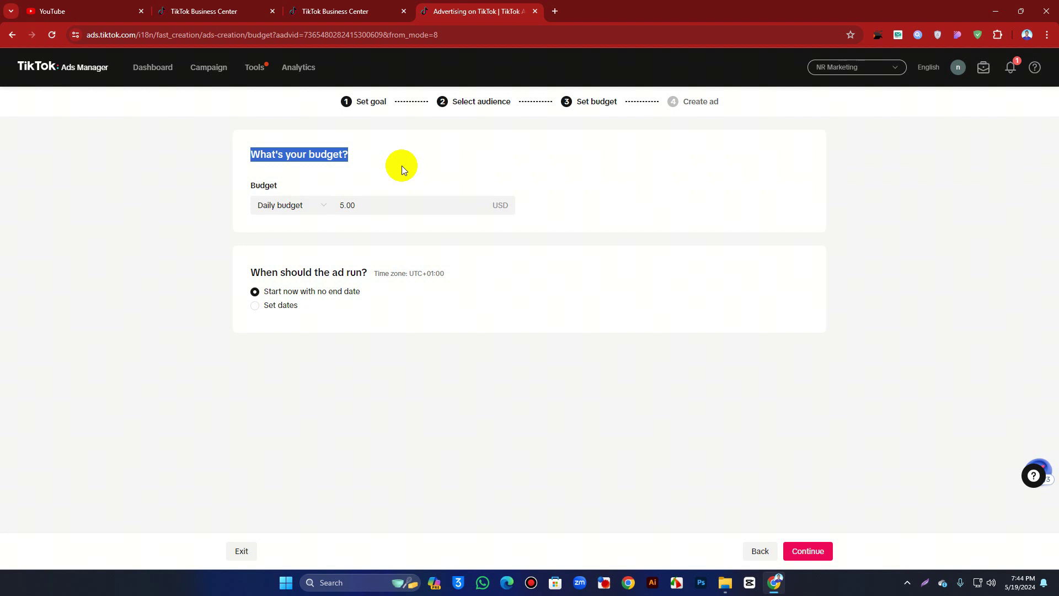
{"action": "left_click", "coordinate": [373, 171]}
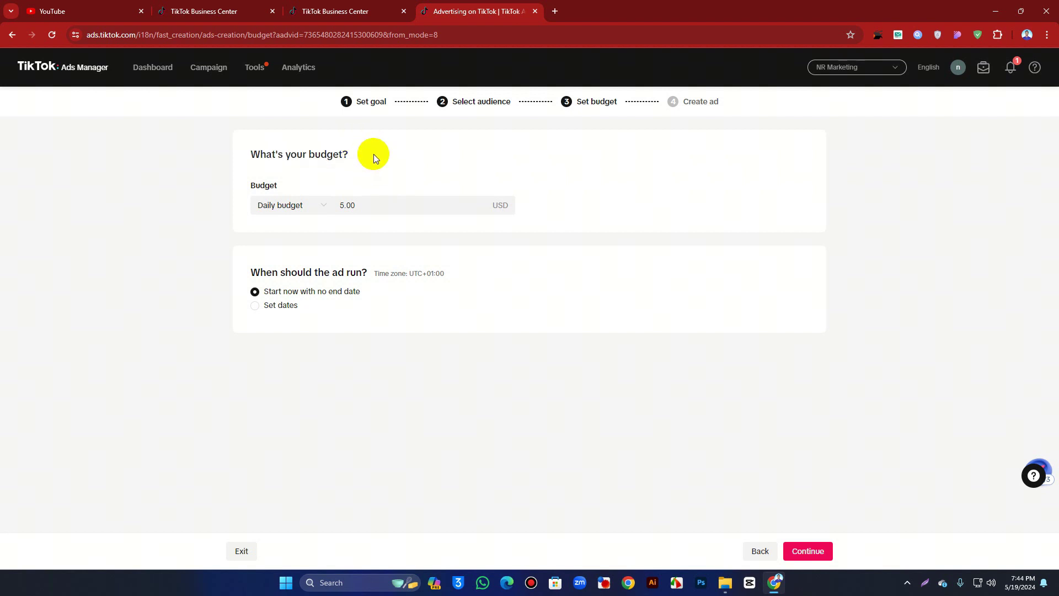
{"action": "left_click_drag", "start_coordinate": [373, 158], "coordinate": [256, 154]}
{"action": "left_click", "coordinate": [426, 184]}
{"action": "left_click", "coordinate": [389, 205]}
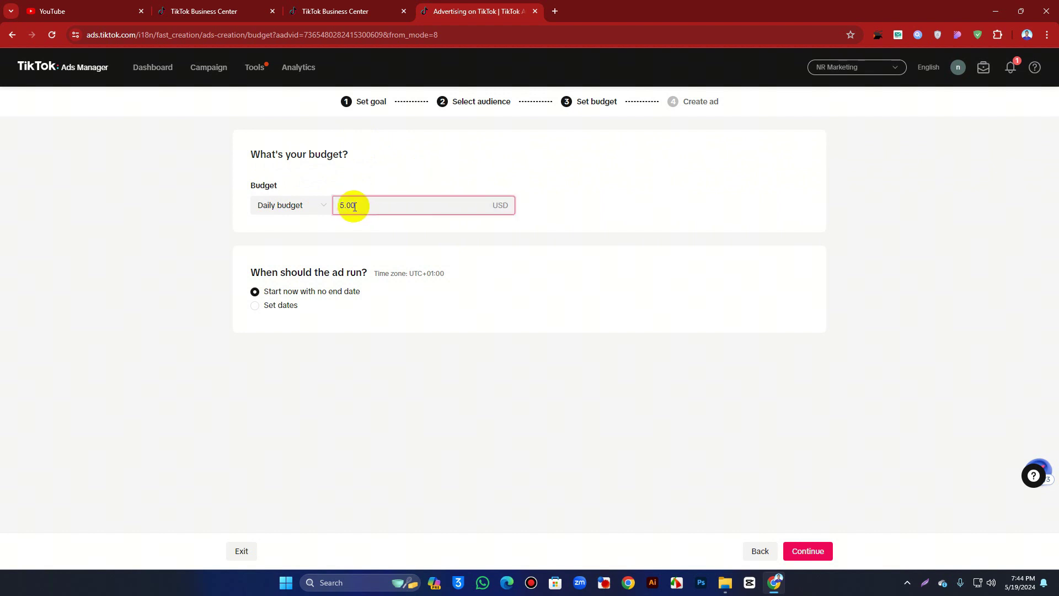
{"action": "left_click", "coordinate": [474, 155]}
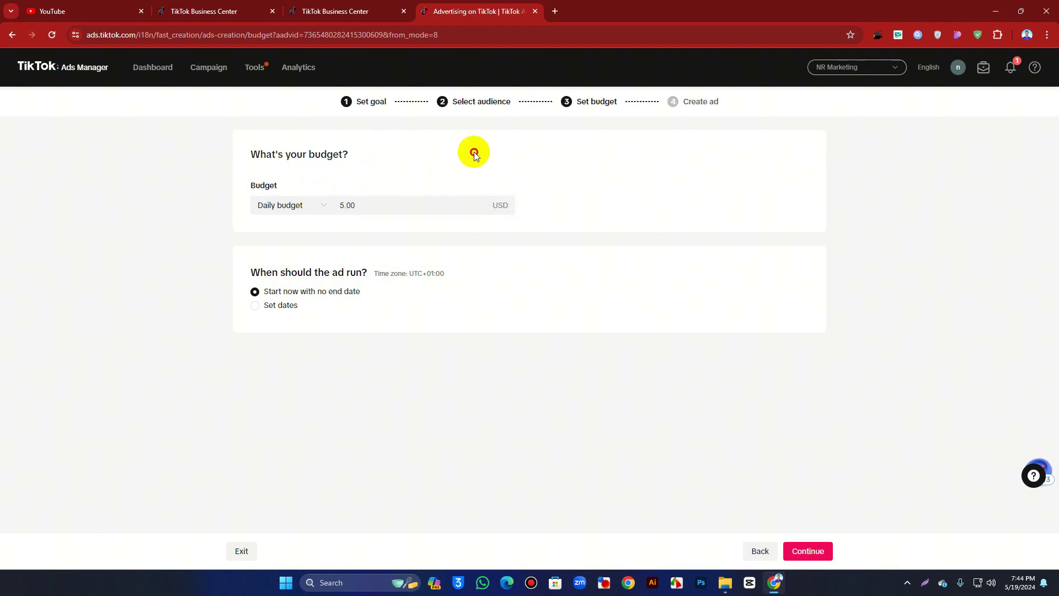
Set the daily budget to 10 USD.
{"action": "left_click", "coordinate": [346, 204]}
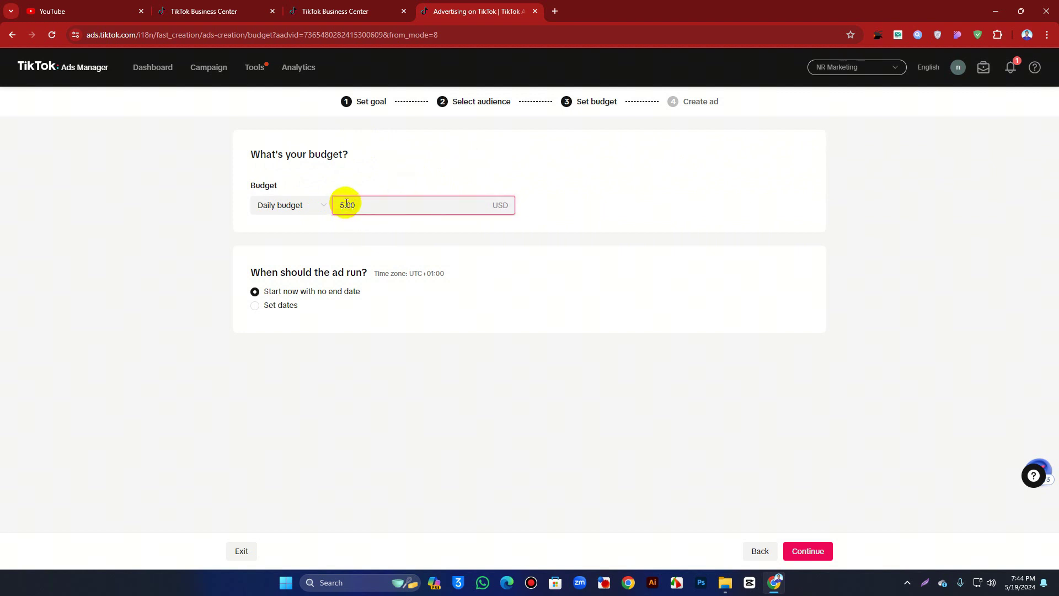
{"action": "key", "text": "BackSpace"}
{"action": "type", "text": "10"}
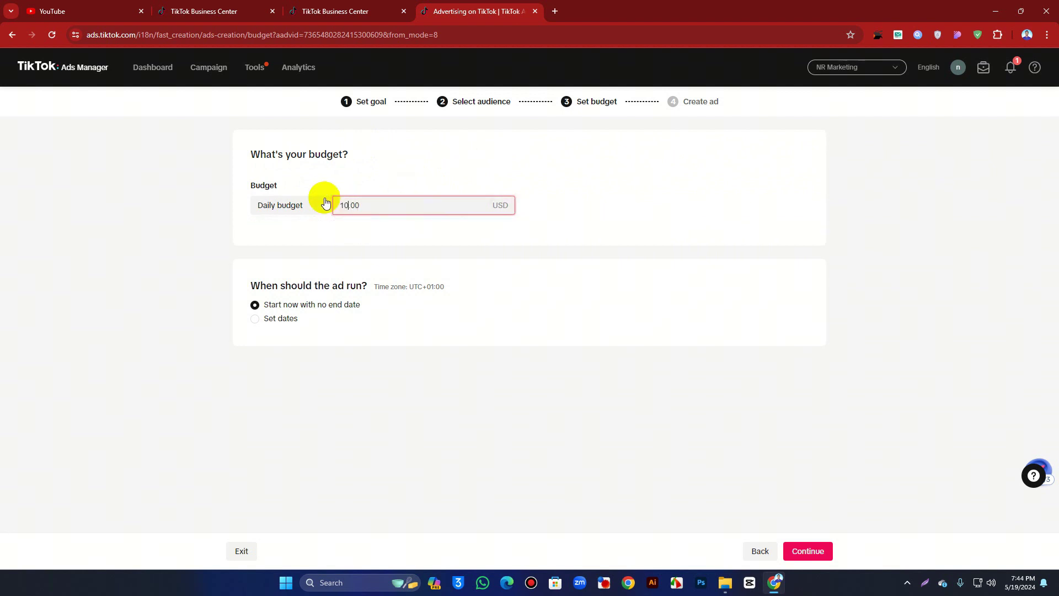
{"action": "left_click", "coordinate": [629, 145]}
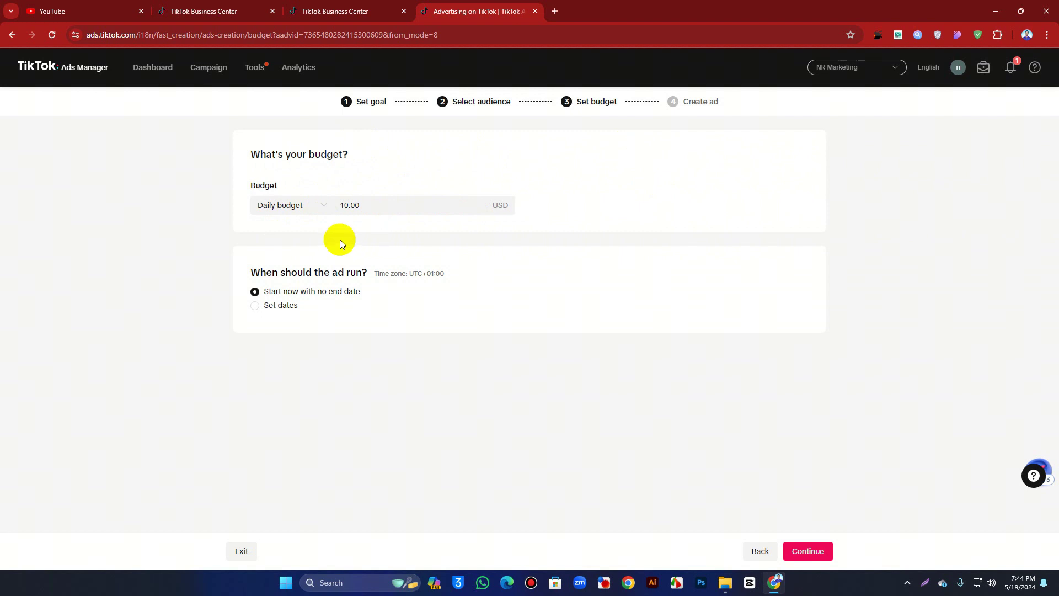
Switch to a lifetime budget of 20 USD with the ad's run ending on 2024-05-20.
{"action": "left_click", "coordinate": [301, 206]}
{"action": "left_click", "coordinate": [277, 243]}
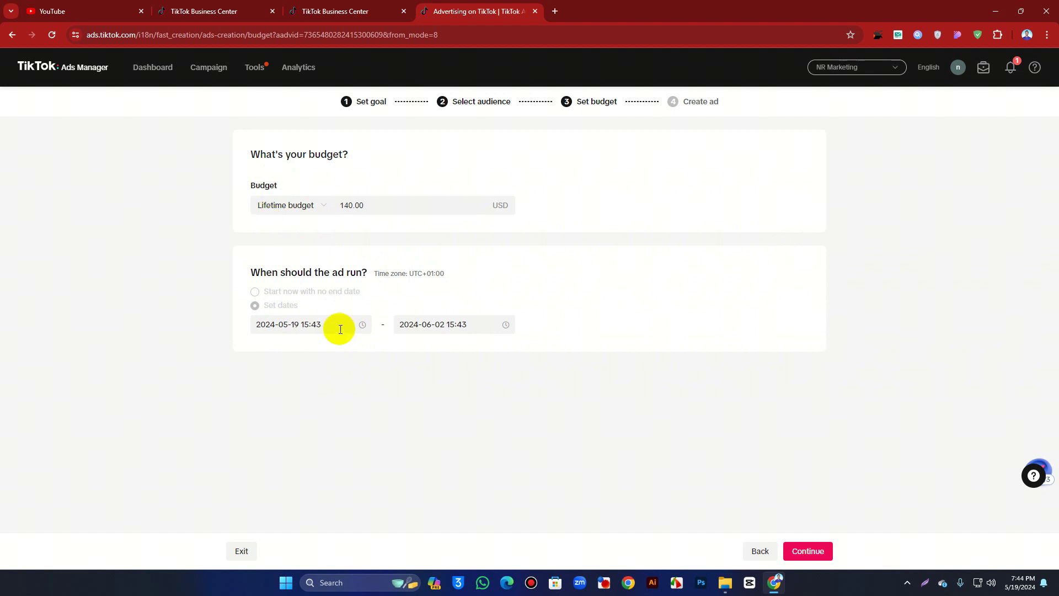
{"action": "left_click", "coordinate": [363, 325]}
{"action": "left_click", "coordinate": [496, 324]}
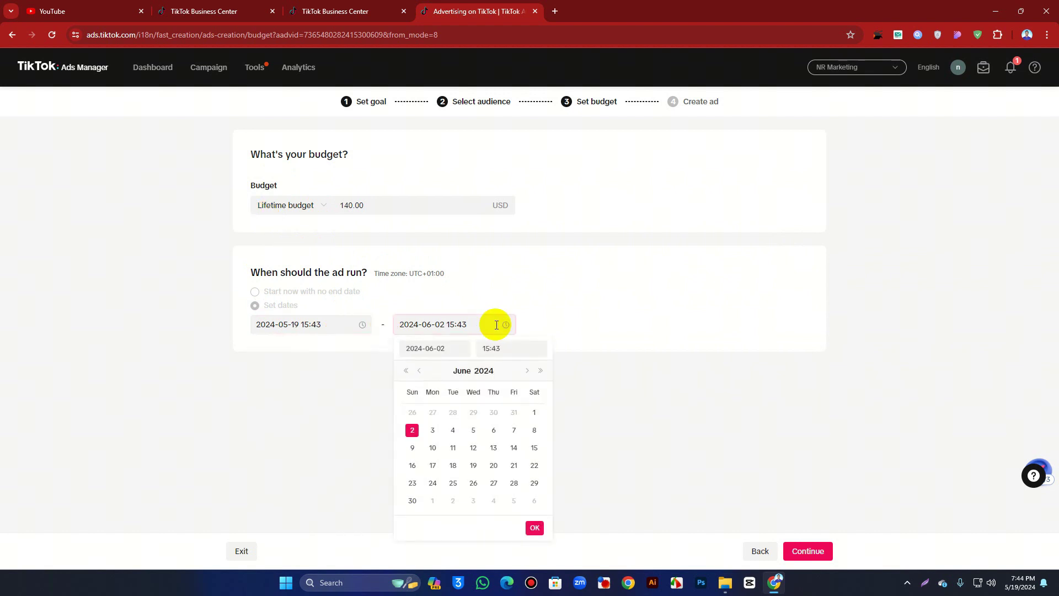
{"action": "left_click", "coordinate": [420, 370]}
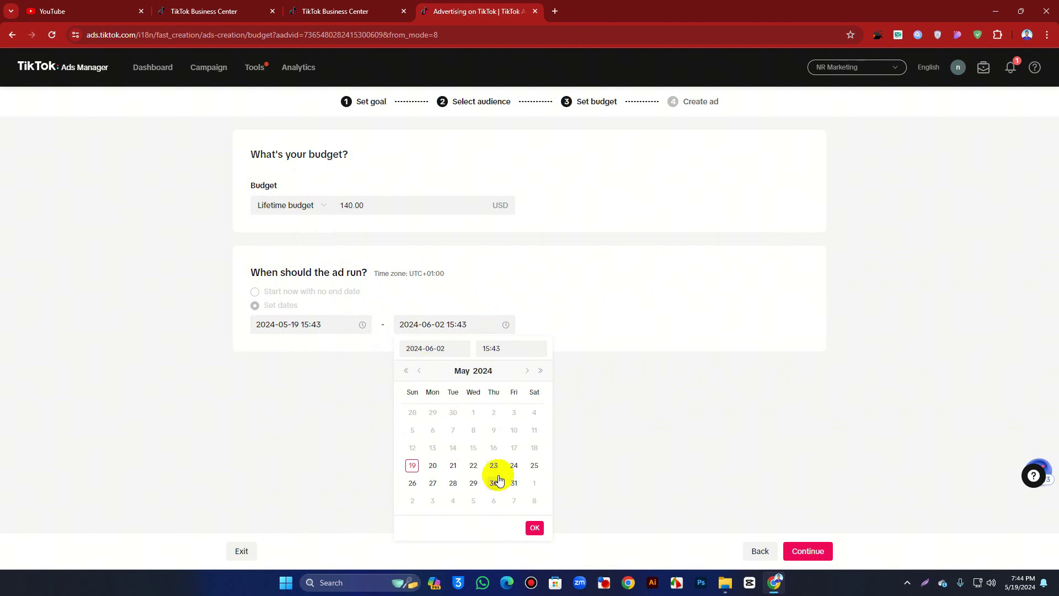
{"action": "left_click", "coordinate": [433, 465]}
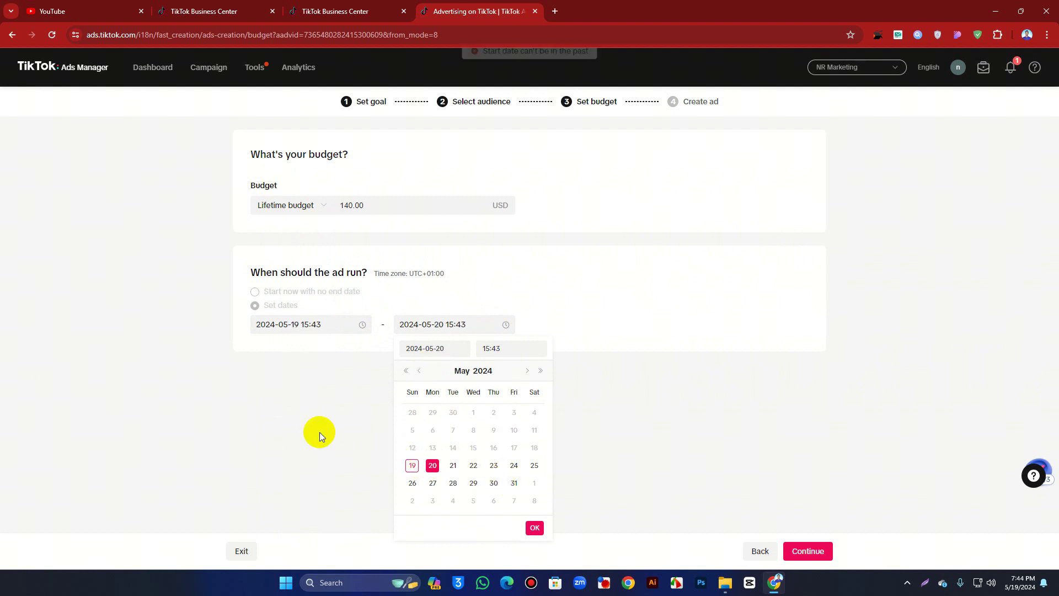
{"action": "left_click", "coordinate": [535, 528]}
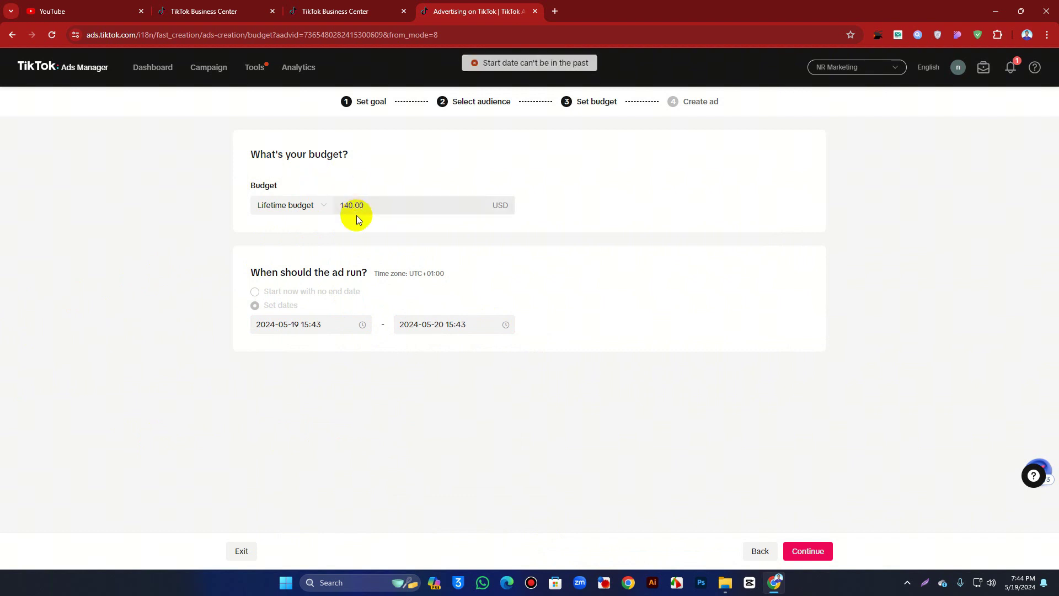
{"action": "left_click_drag", "start_coordinate": [352, 206], "coordinate": [333, 208]}
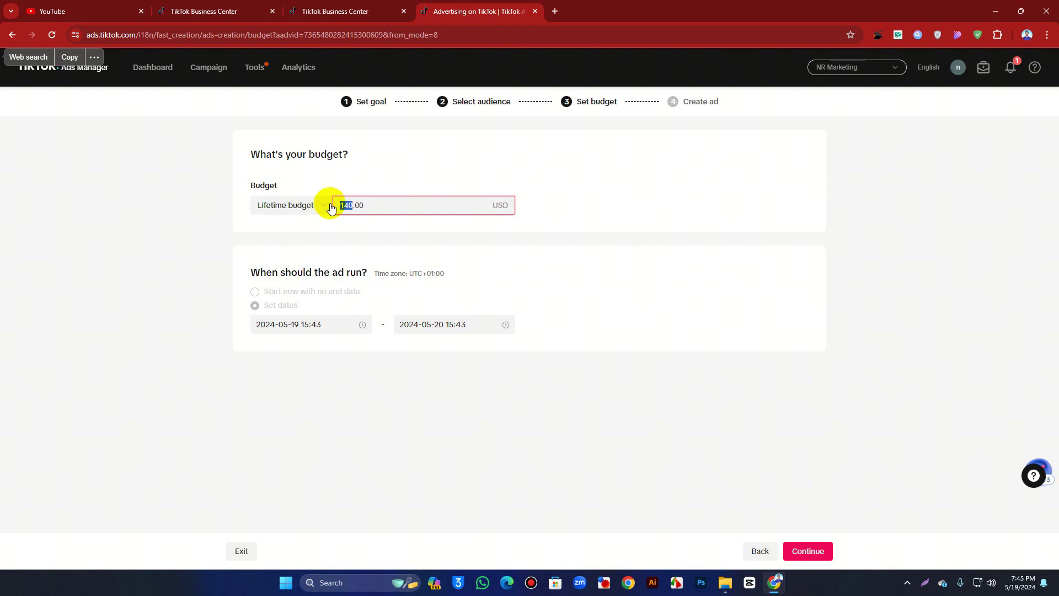
{"action": "type", "text": "20"}
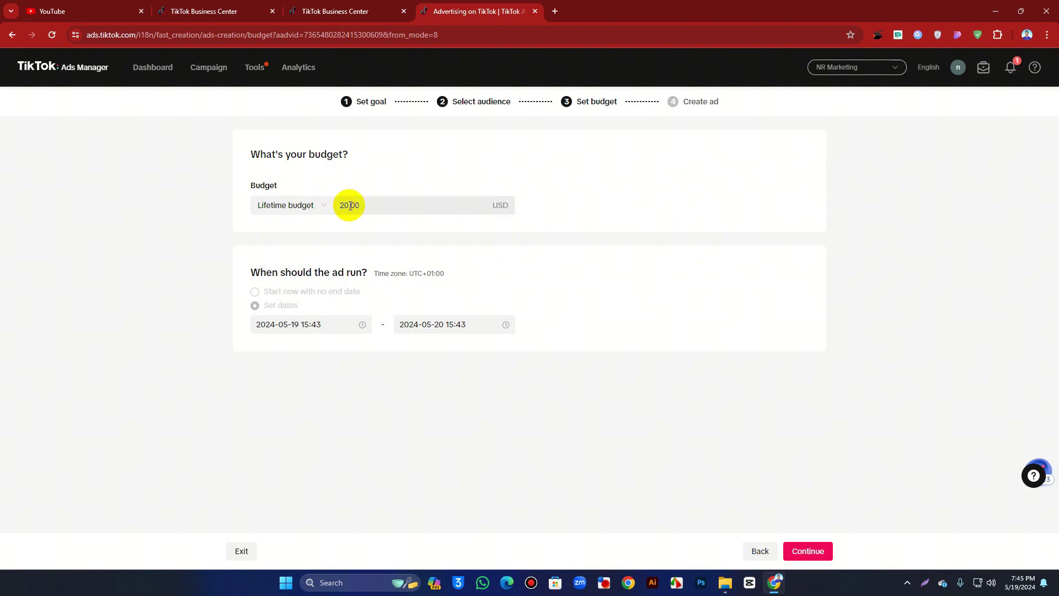
Switch the budget type back to Daily budget and set its amount to 5 USD.
{"action": "left_click", "coordinate": [296, 210]}
{"action": "left_click", "coordinate": [289, 224]}
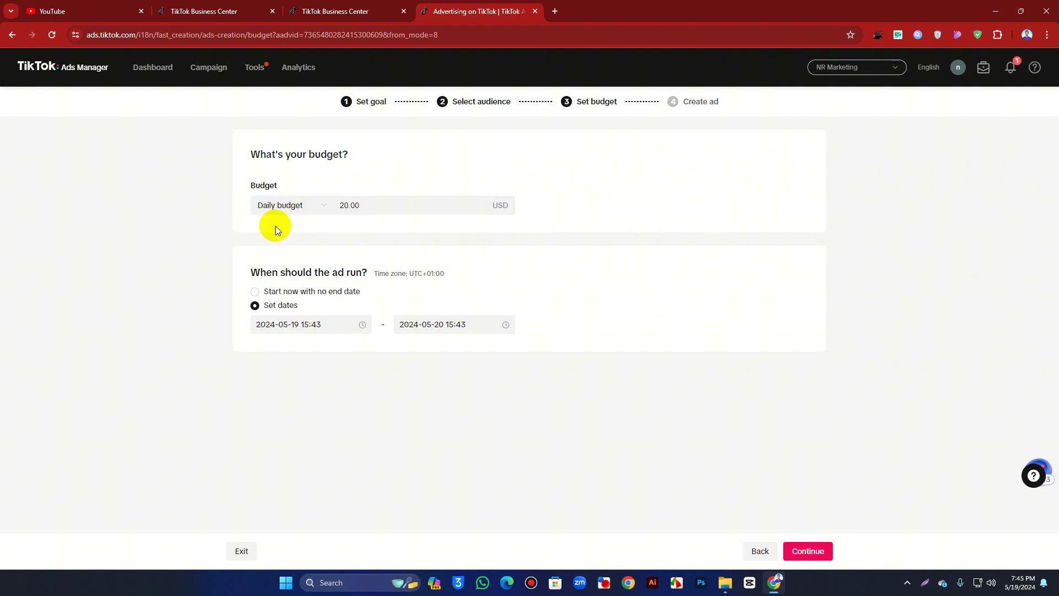
{"action": "double_click", "coordinate": [339, 209]}
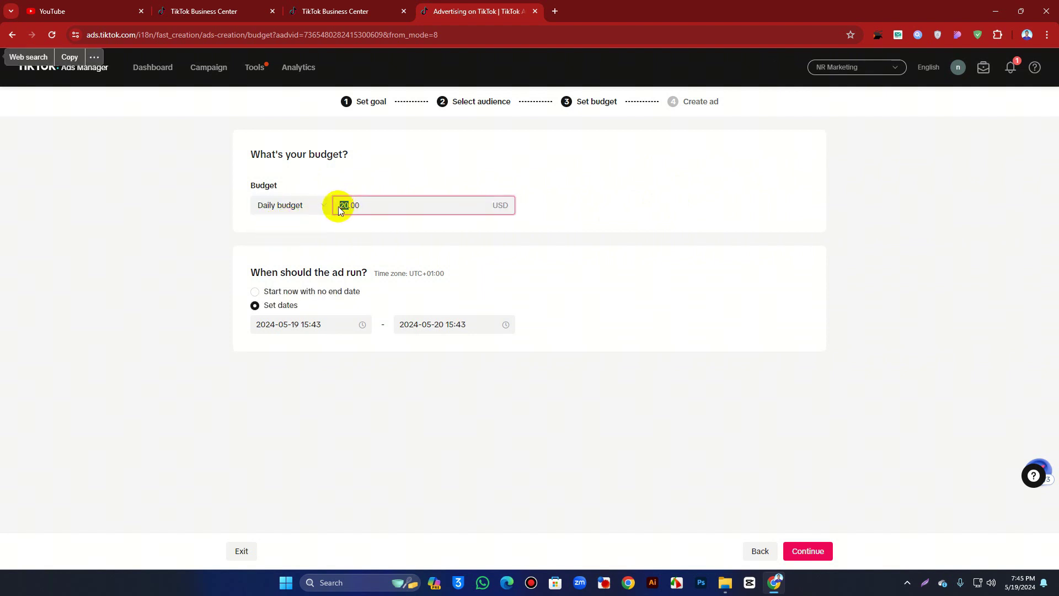
{"action": "type", "text": "5"}
{"action": "left_click", "coordinate": [85, 232]}
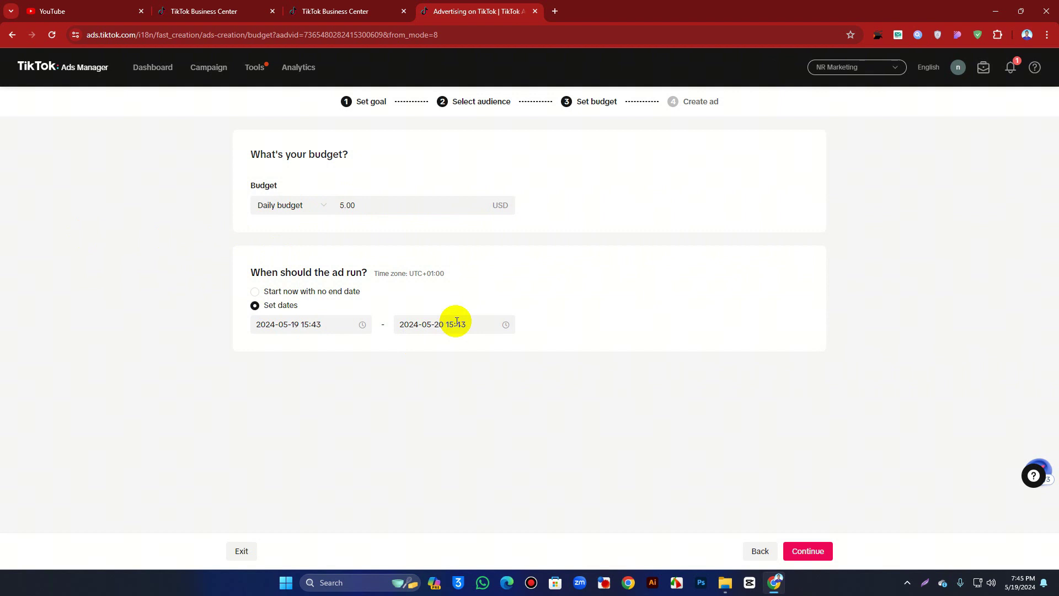
Try to continue with the Set dates schedule and close the YouTube tab.
{"action": "left_click", "coordinate": [279, 291]}
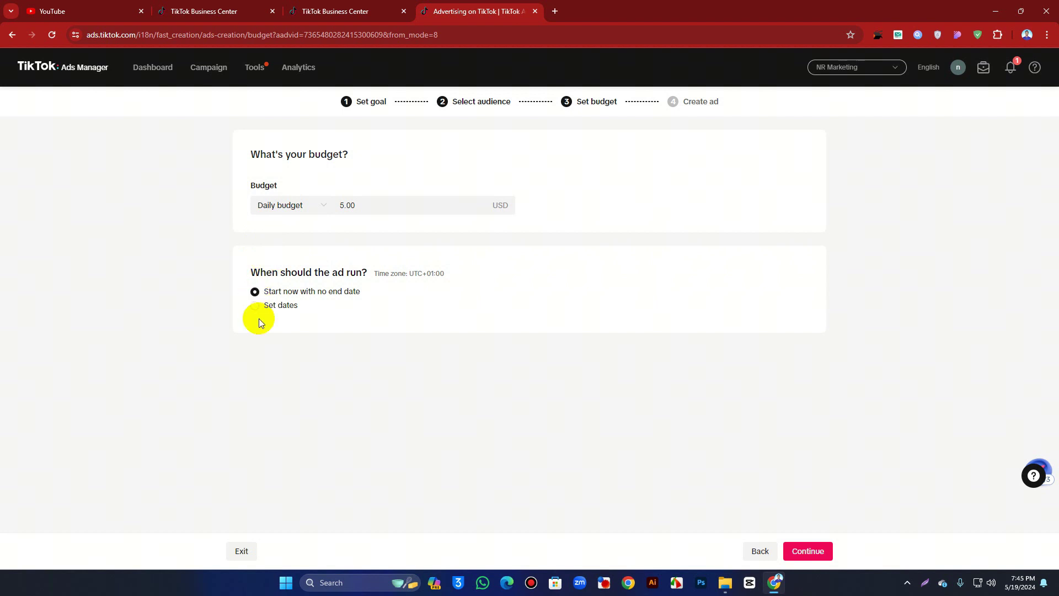
{"action": "left_click", "coordinate": [272, 305]}
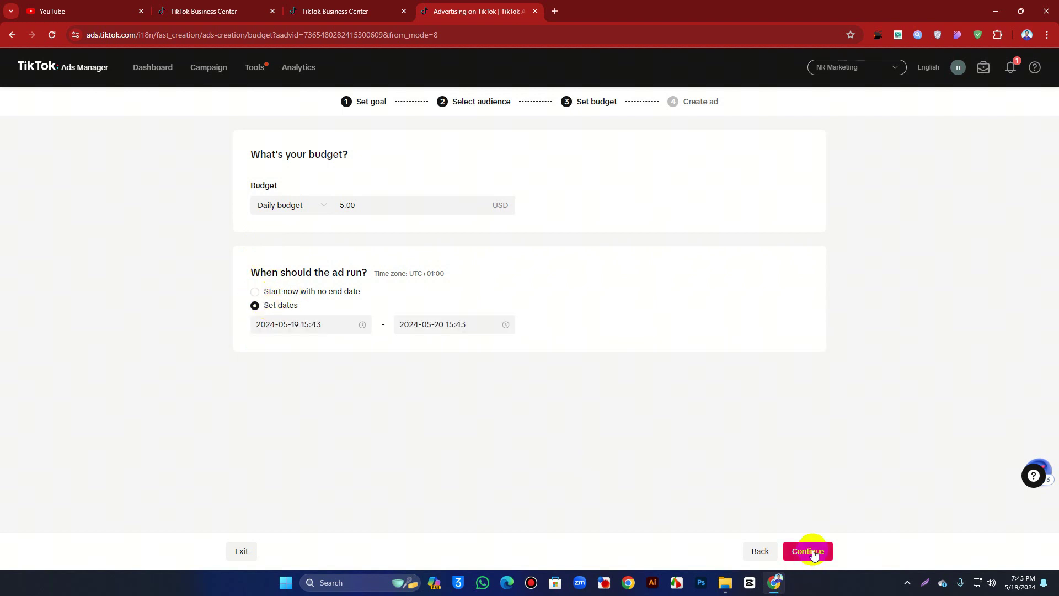
{"action": "left_click", "coordinate": [811, 550]}
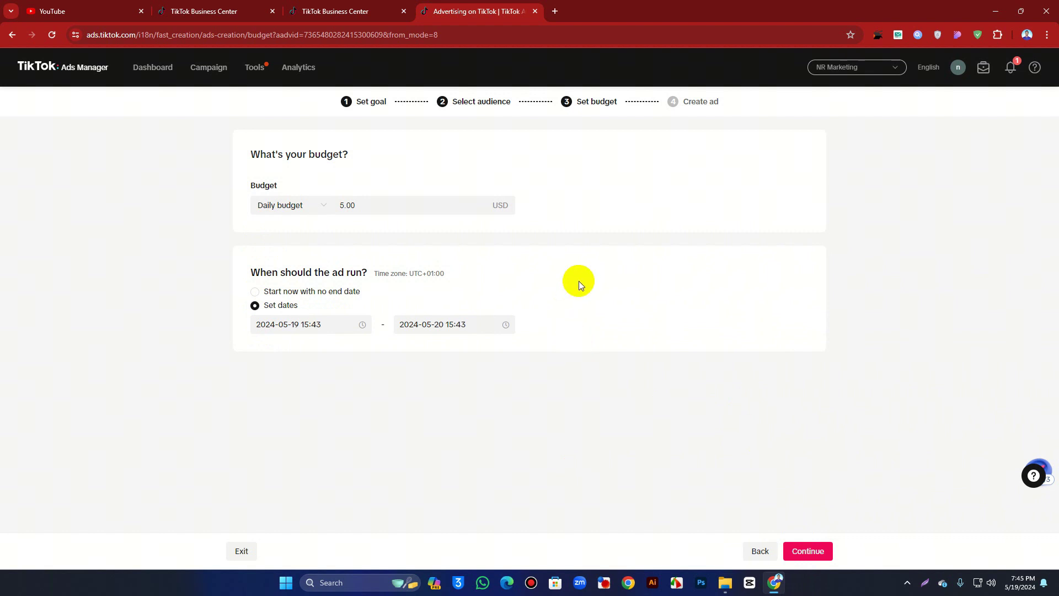
{"action": "left_click", "coordinate": [142, 11]}
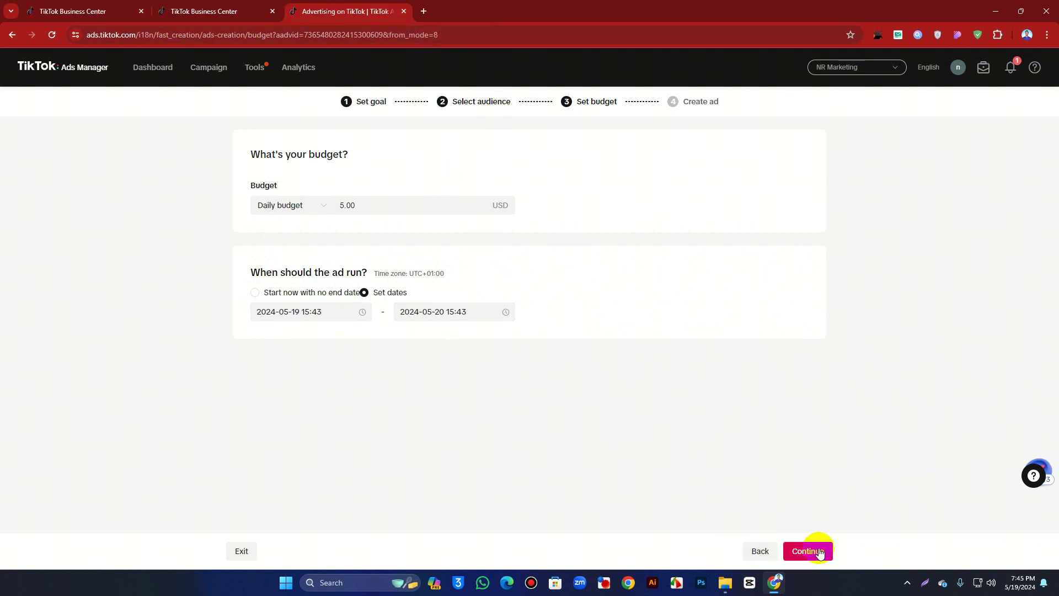
{"action": "left_click", "coordinate": [820, 552]}
Schedule the ad to start now with no end date and continue to the ad creation stage.
{"action": "left_click", "coordinate": [261, 300]}
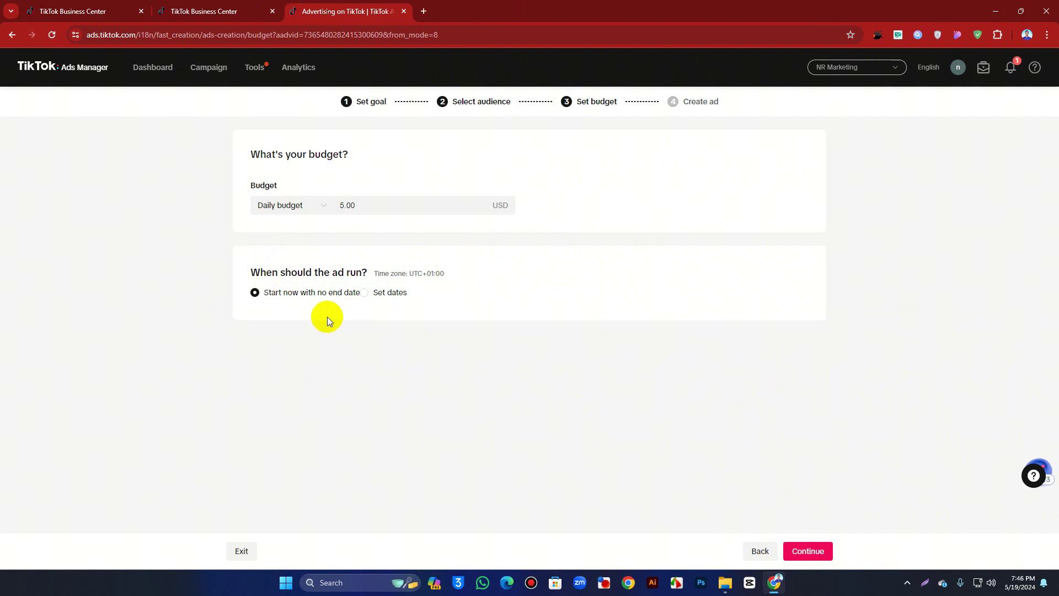
{"action": "left_click", "coordinate": [827, 554]}
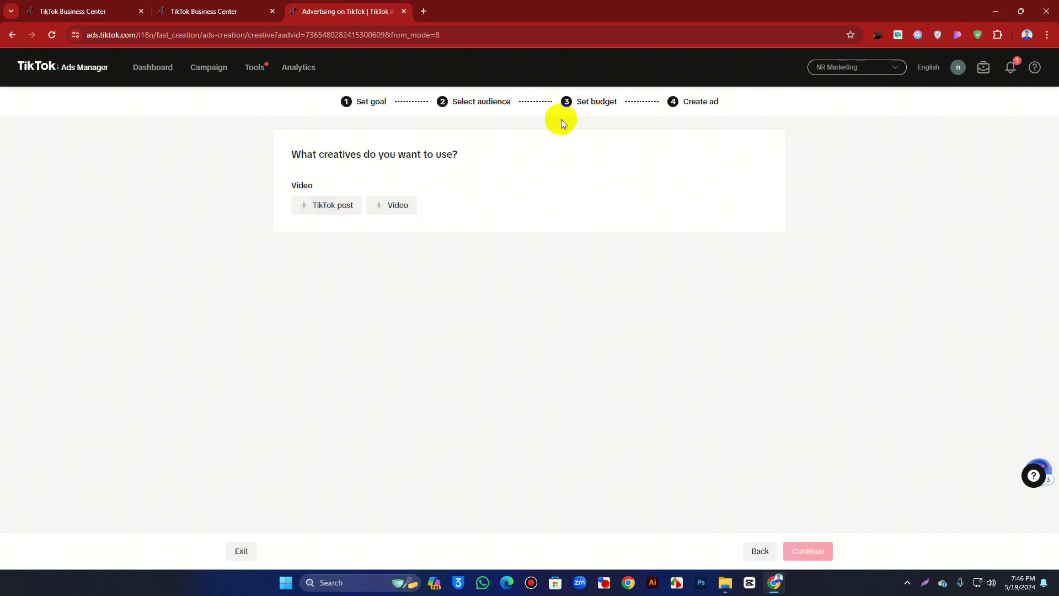
Open the video selection for the ad's creatives and load the bookmarked TikTok profile in a new tab.
{"action": "left_click", "coordinate": [384, 205]}
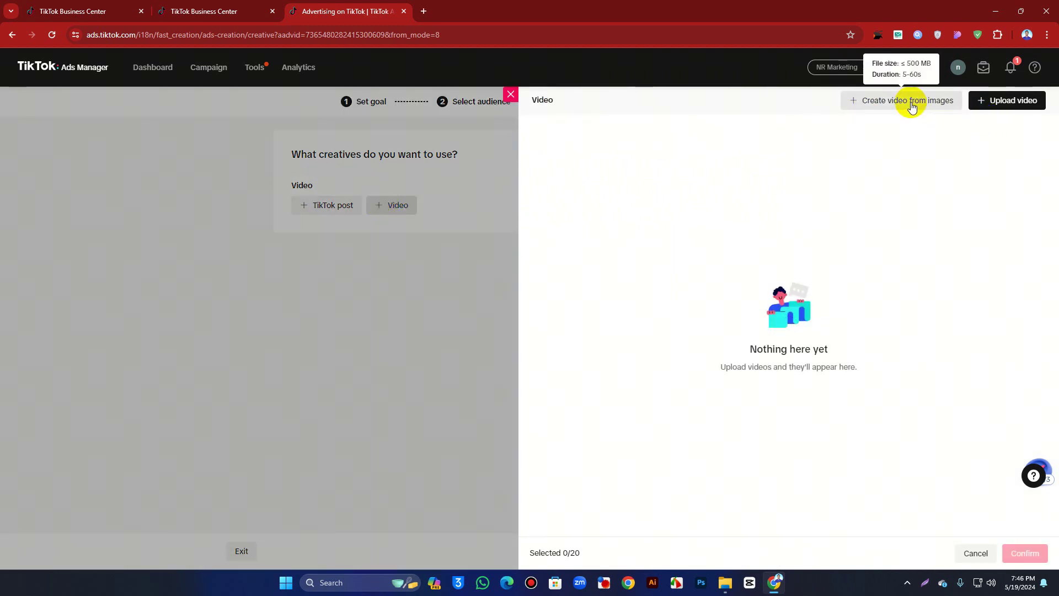
{"action": "left_click", "coordinate": [425, 11]}
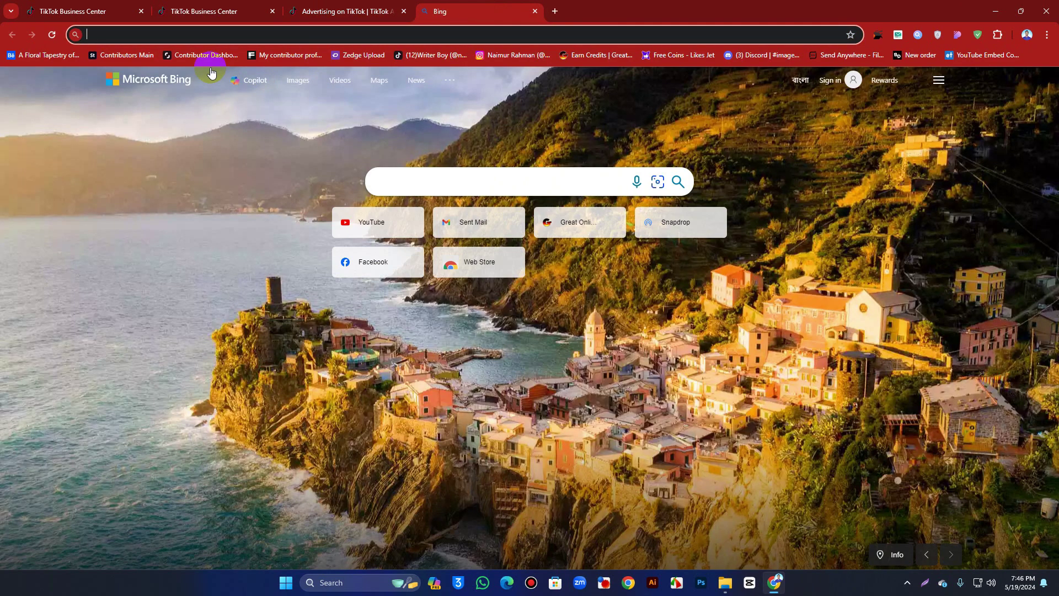
{"action": "left_click", "coordinate": [422, 55]}
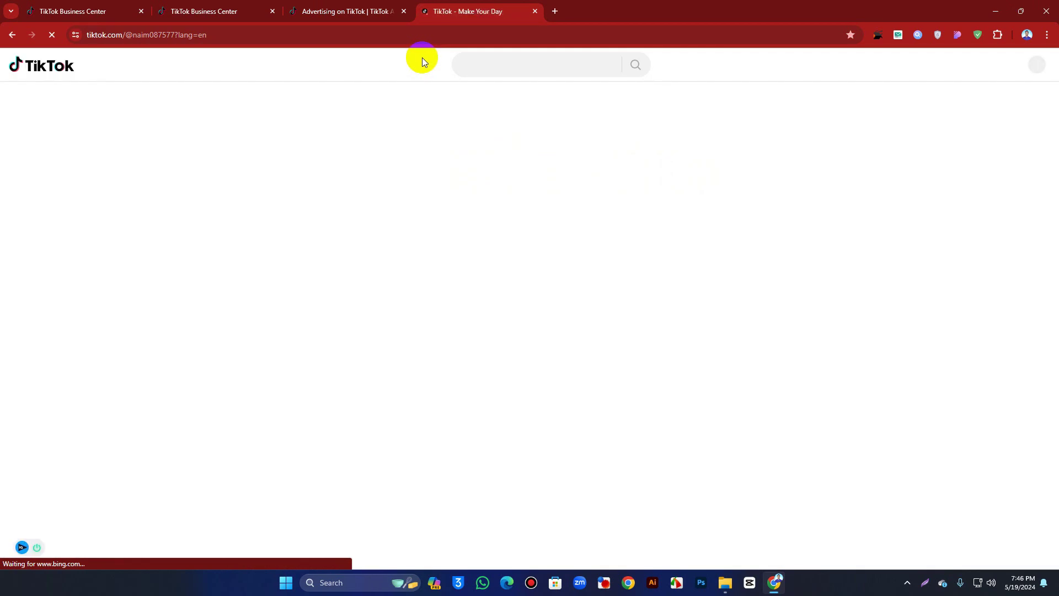
Return to the ad's video selection and upload "canva design outline" from the Short Videos folder as its creative.
{"action": "left_click", "coordinate": [391, 6]}
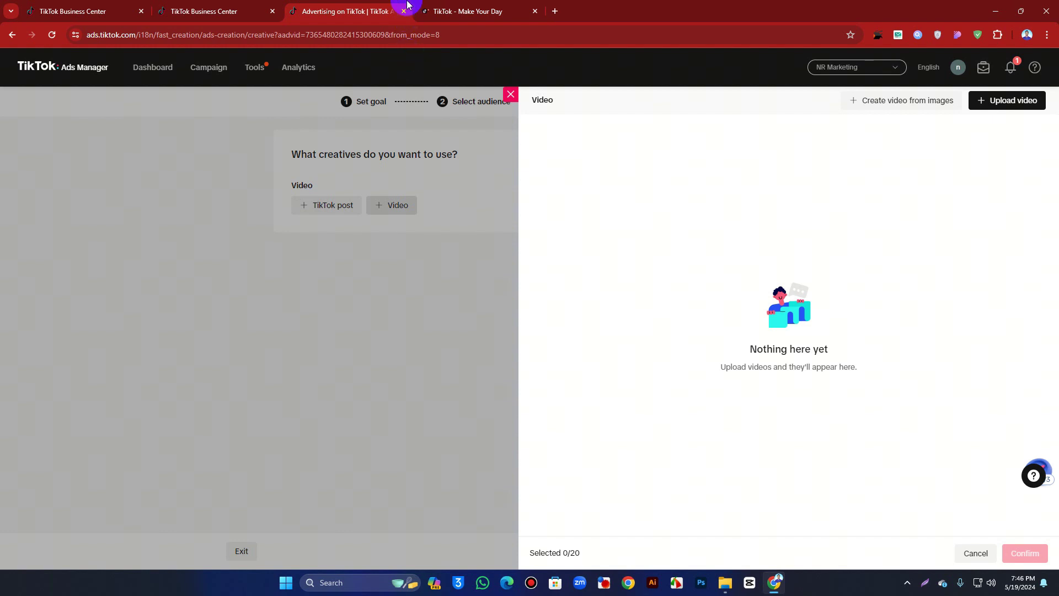
{"action": "left_click", "coordinate": [453, 4]}
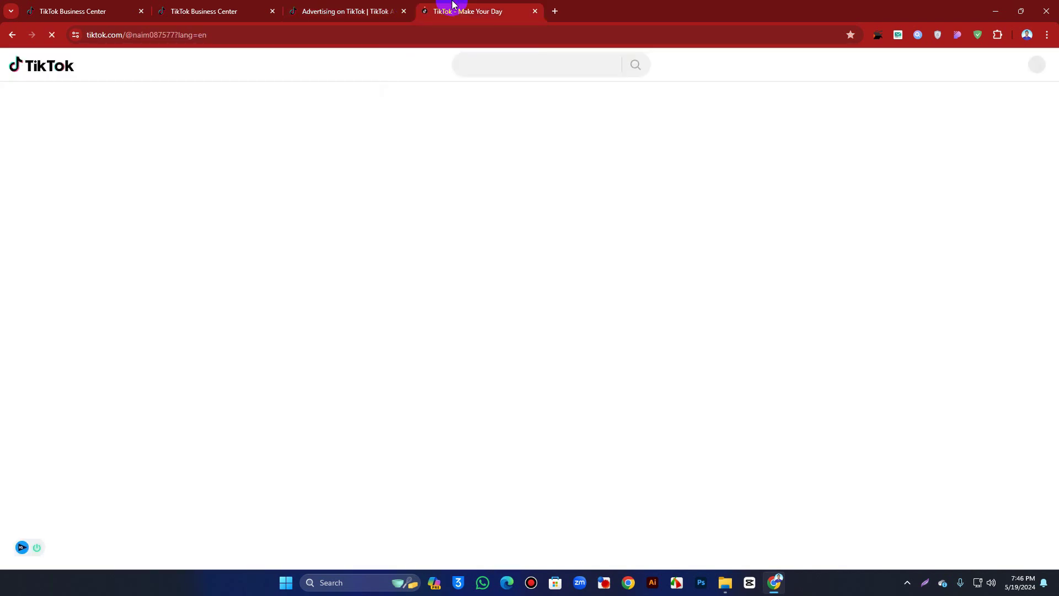
{"action": "left_click", "coordinate": [348, 5]}
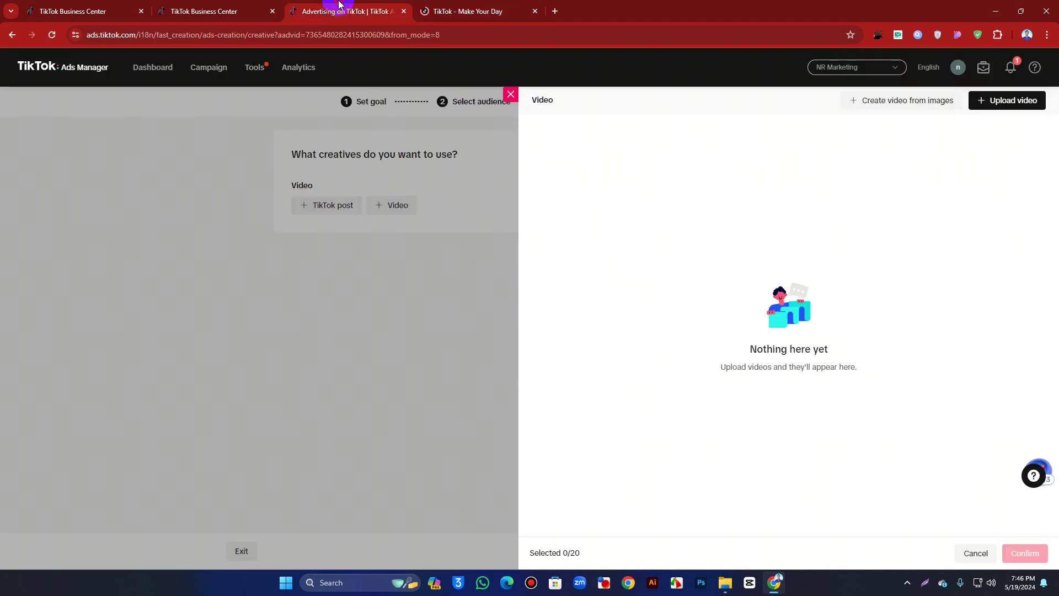
{"action": "left_click", "coordinate": [977, 103]}
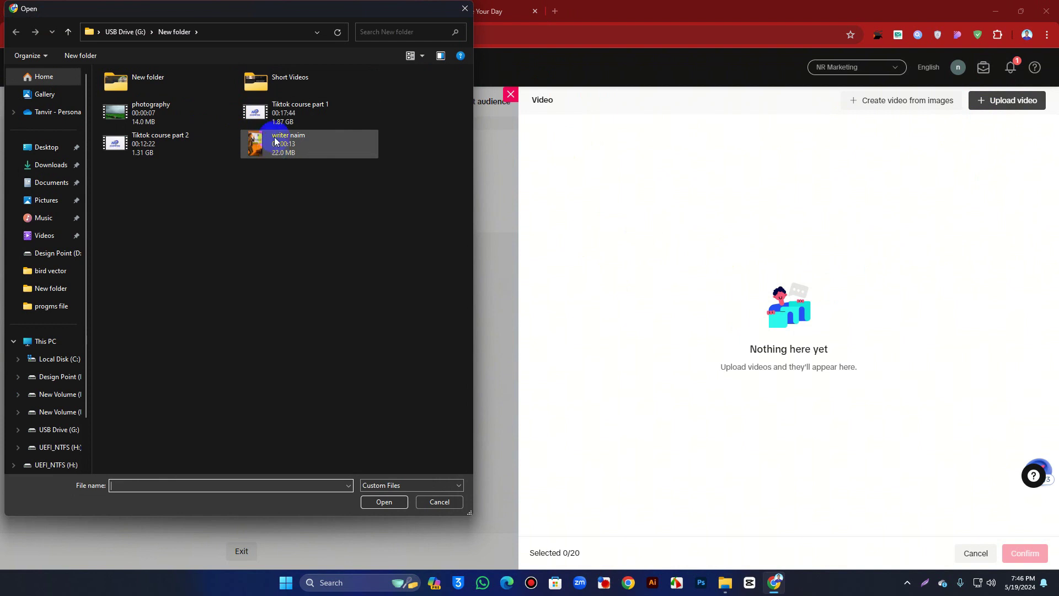
{"action": "left_click", "coordinate": [301, 81]}
{"action": "double_click", "coordinate": [301, 81]}
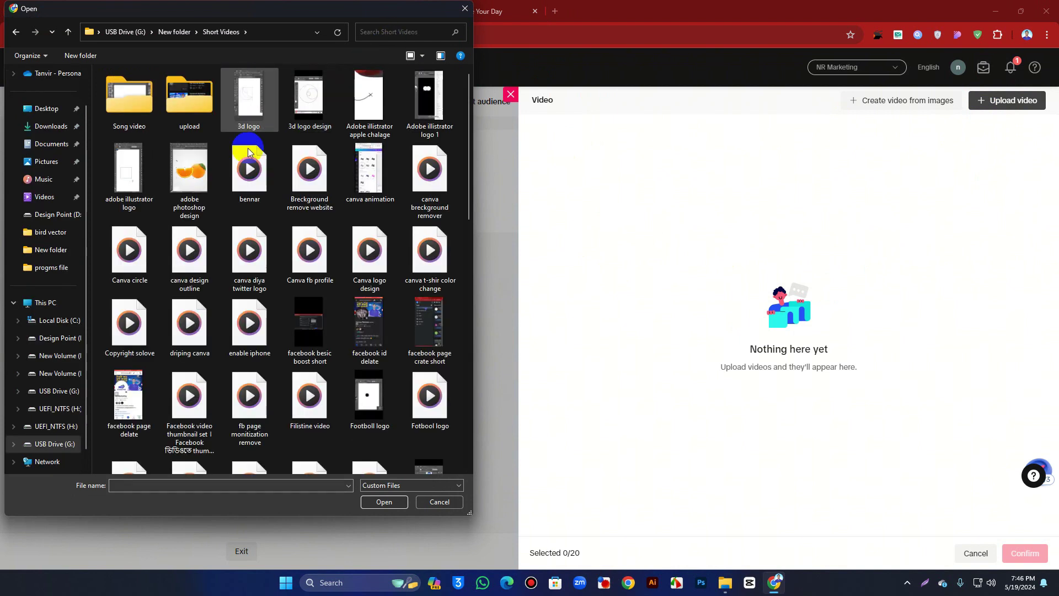
{"action": "double_click", "coordinate": [176, 242]}
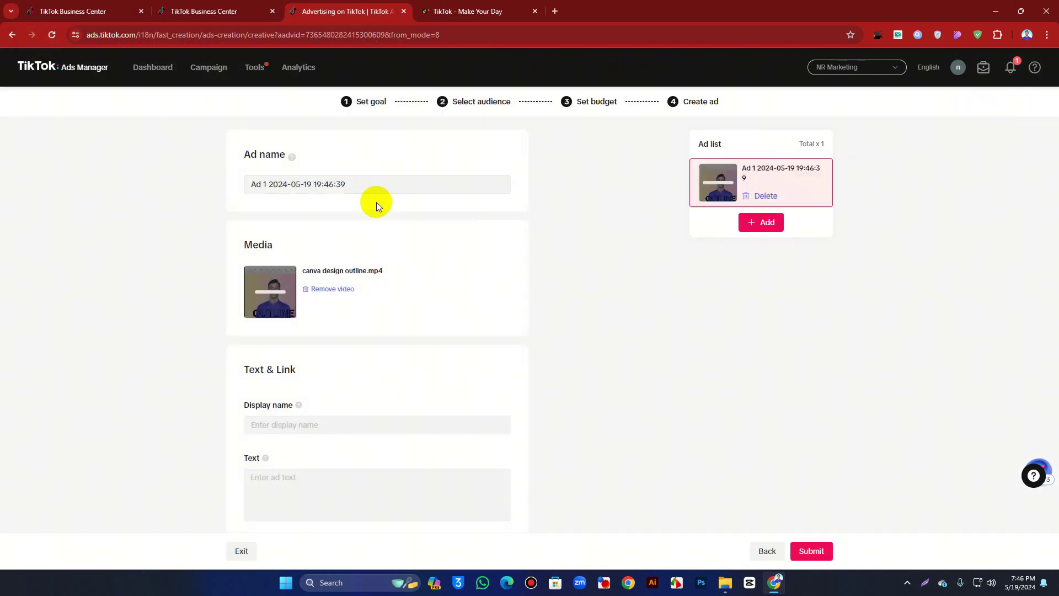
Check the TikTok profile tab, return to the ad form and enter "Canva design outline" as the ad's display name.
{"action": "scroll", "coordinate": [358, 205], "scroll_direction": "down", "scroll_amount": 3}
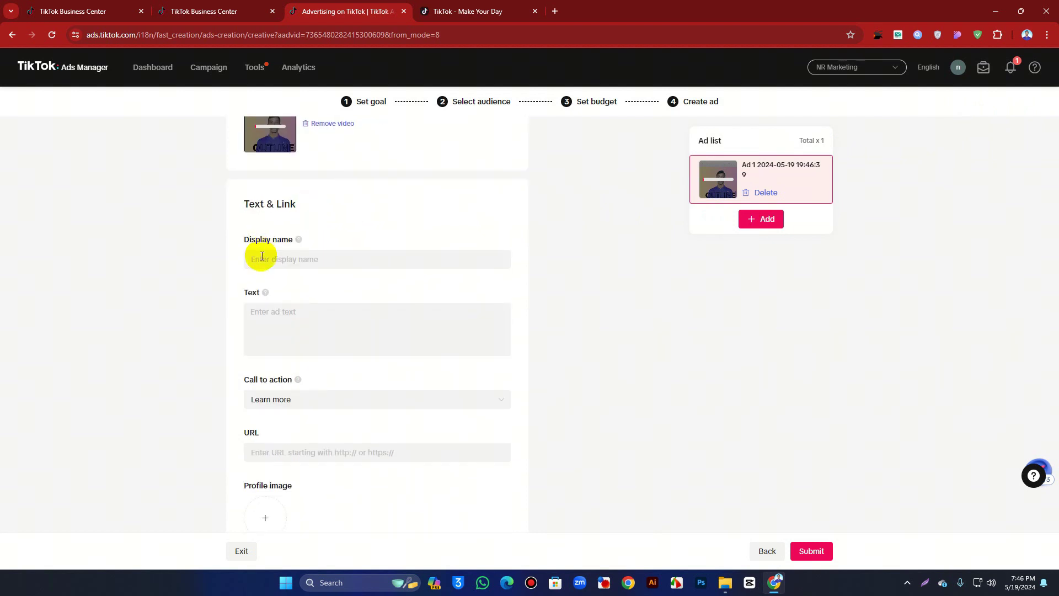
{"action": "left_click", "coordinate": [262, 258]}
{"action": "left_click", "coordinate": [495, 7]}
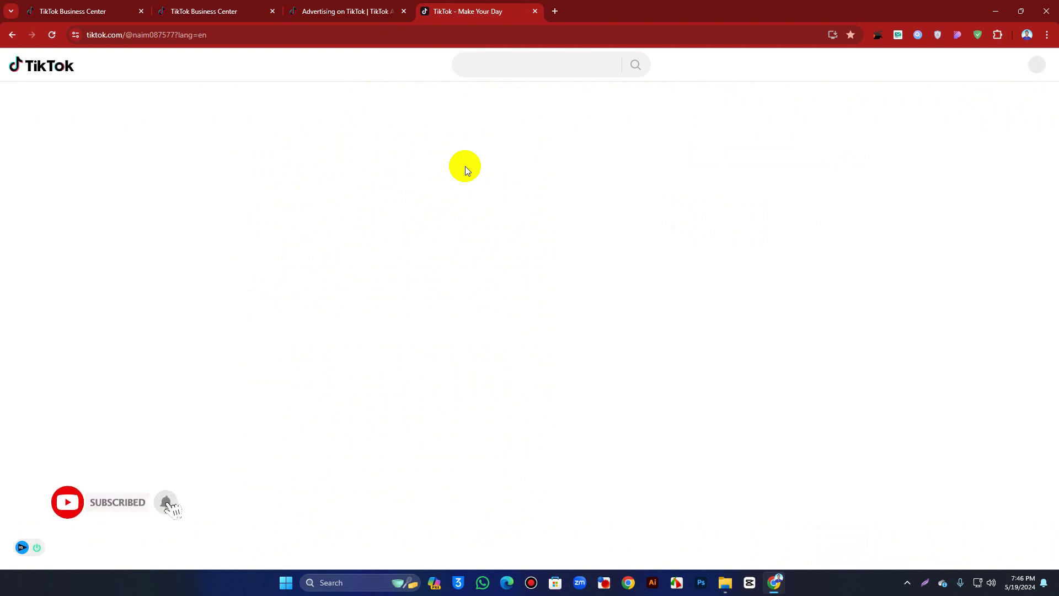
{"action": "left_click", "coordinate": [351, 10]}
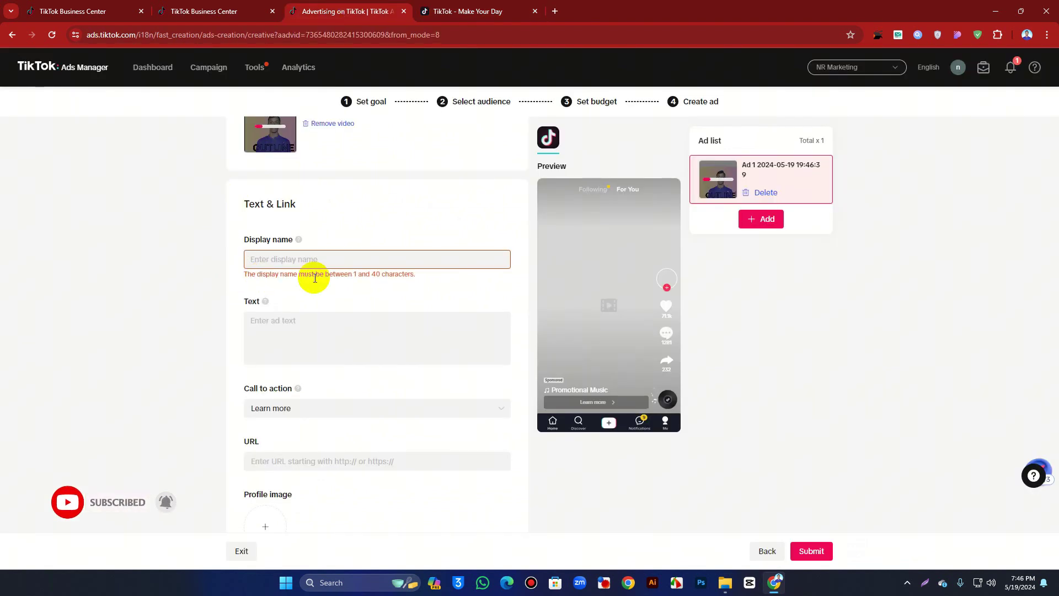
{"action": "scroll", "coordinate": [456, 295], "scroll_direction": "up", "scroll_amount": 2}
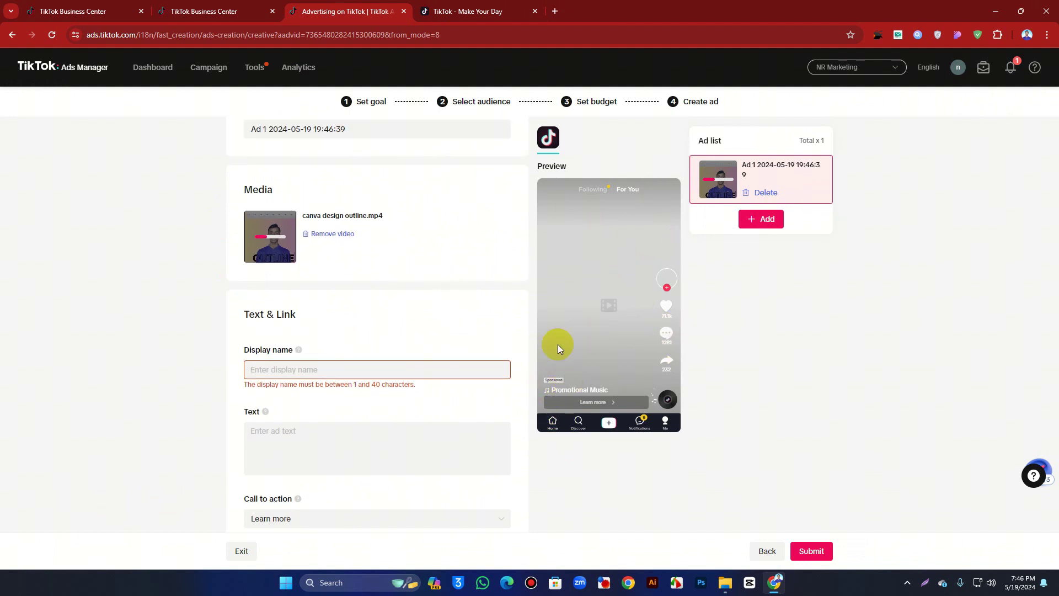
{"action": "left_click", "coordinate": [447, 11]}
{"action": "left_click", "coordinate": [343, 9]}
{"action": "type", "text": "Canv"}
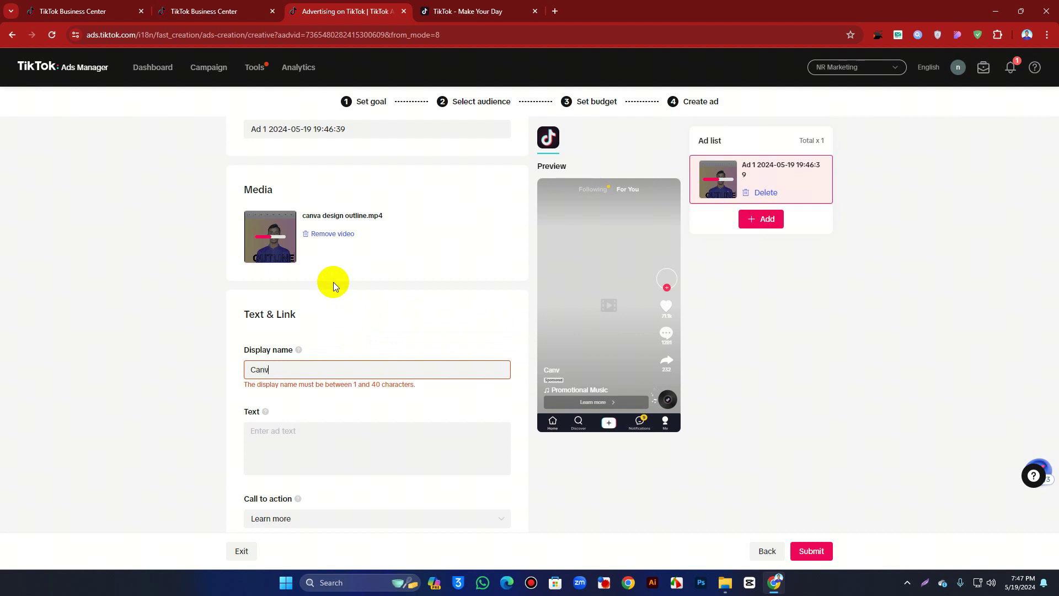
{"action": "type", "text": "a design outline"}
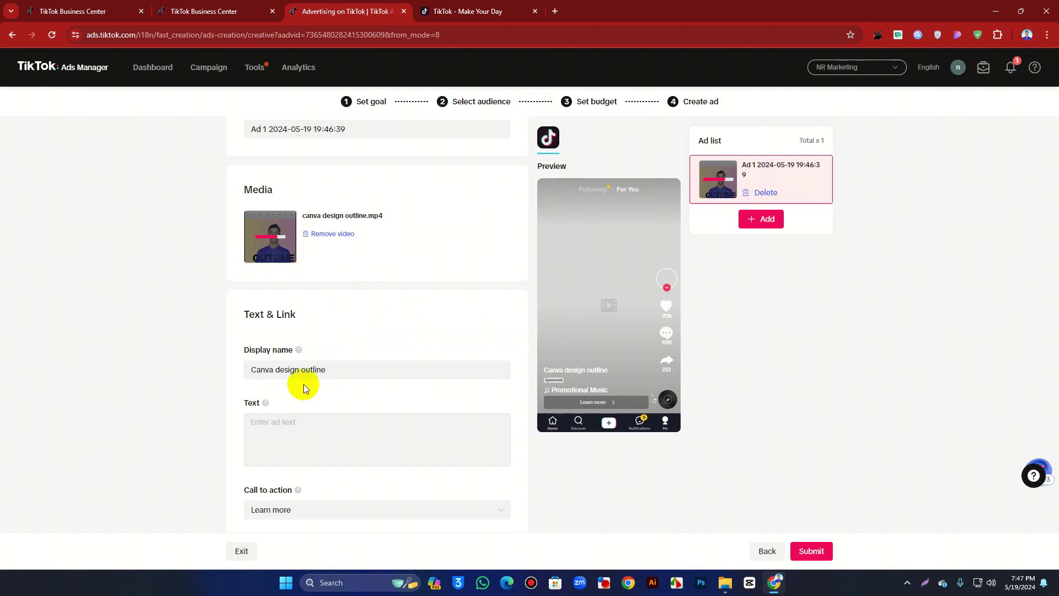
Append the year to the ad's display name to make it "Canva design outline 2024".
{"action": "type", "text": "2"}
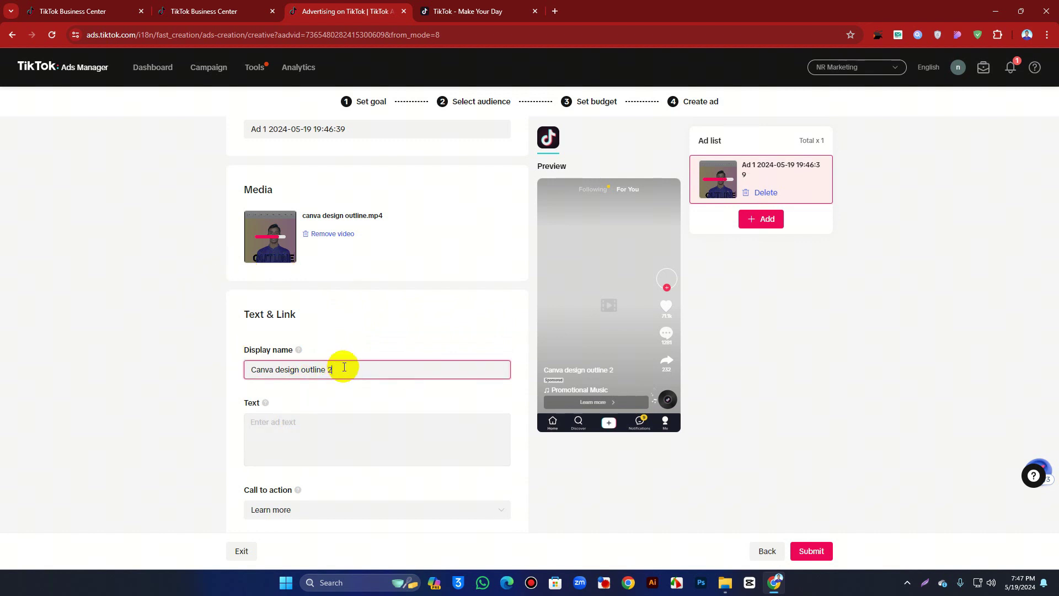
{"action": "type", "text": "092"}
{"action": "type", "text": "4"}
{"action": "left_click", "coordinate": [208, 346]}
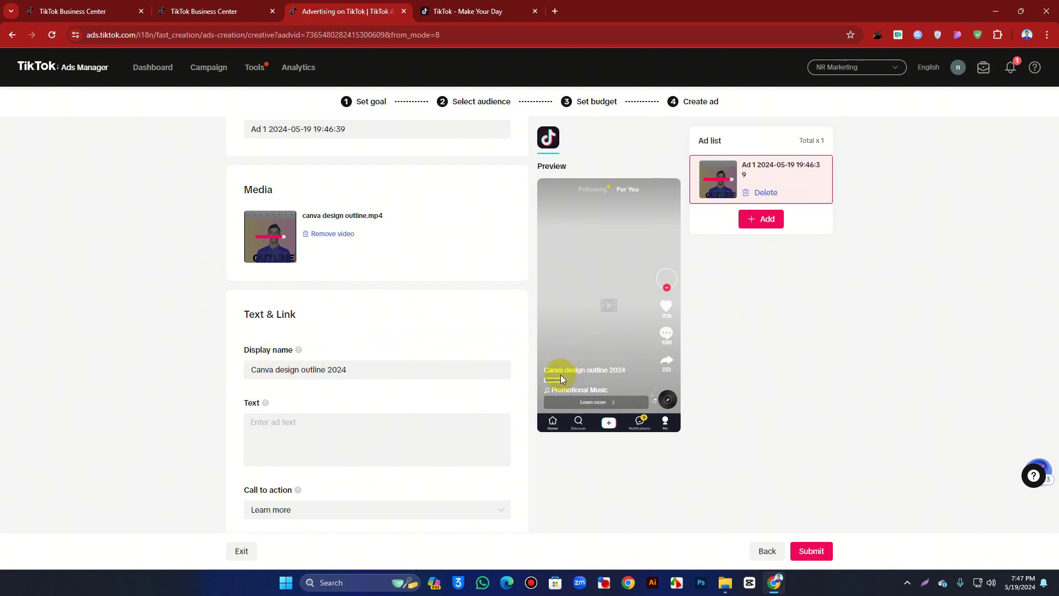
{"action": "left_click", "coordinate": [381, 361]}
{"action": "type", "text": "4"}
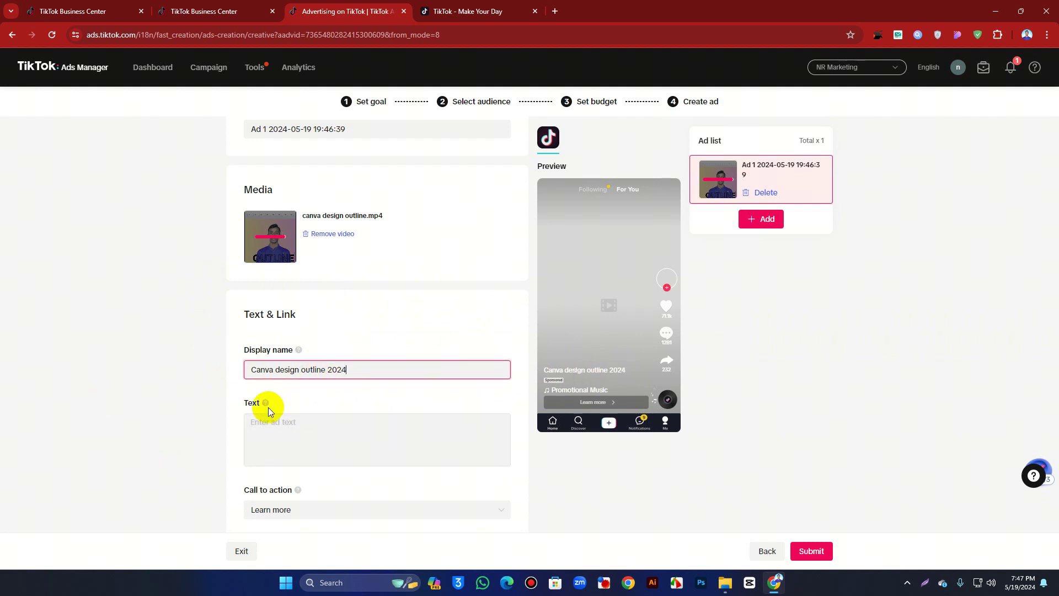
Open the ad text for entry, check the TikTok profile tab and return to the ad form.
{"action": "left_click", "coordinate": [301, 434]}
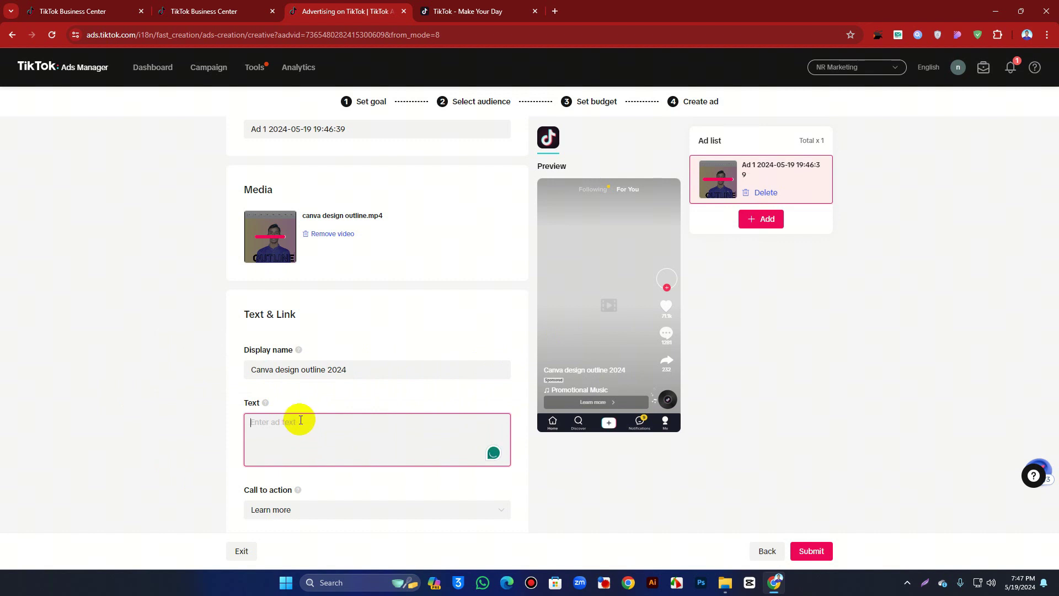
{"action": "scroll", "coordinate": [301, 425], "scroll_direction": "down", "scroll_amount": 4}
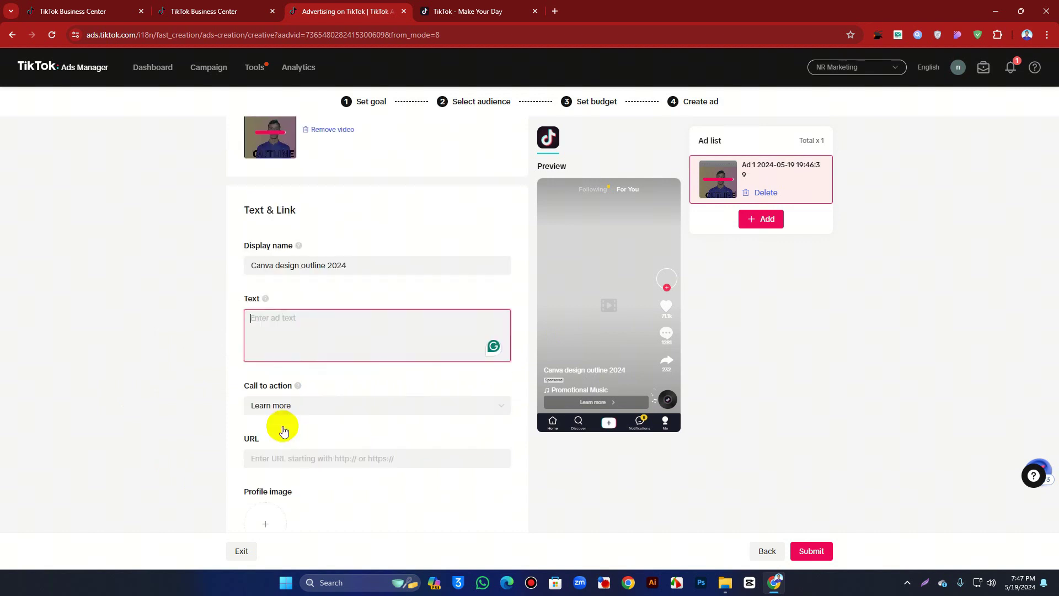
{"action": "left_click", "coordinate": [471, 9]}
{"action": "left_click", "coordinate": [356, 9]}
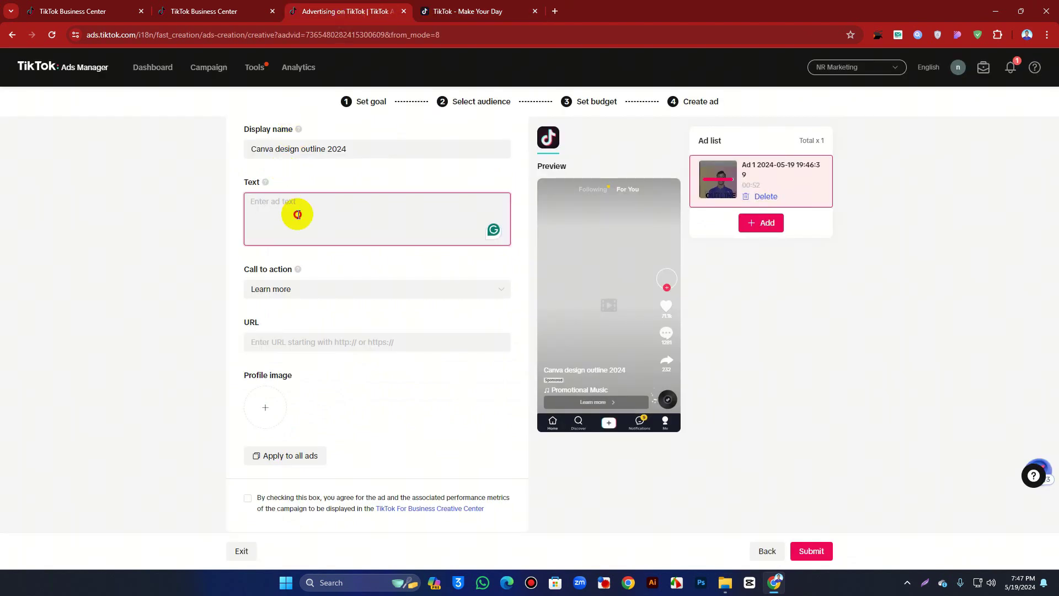